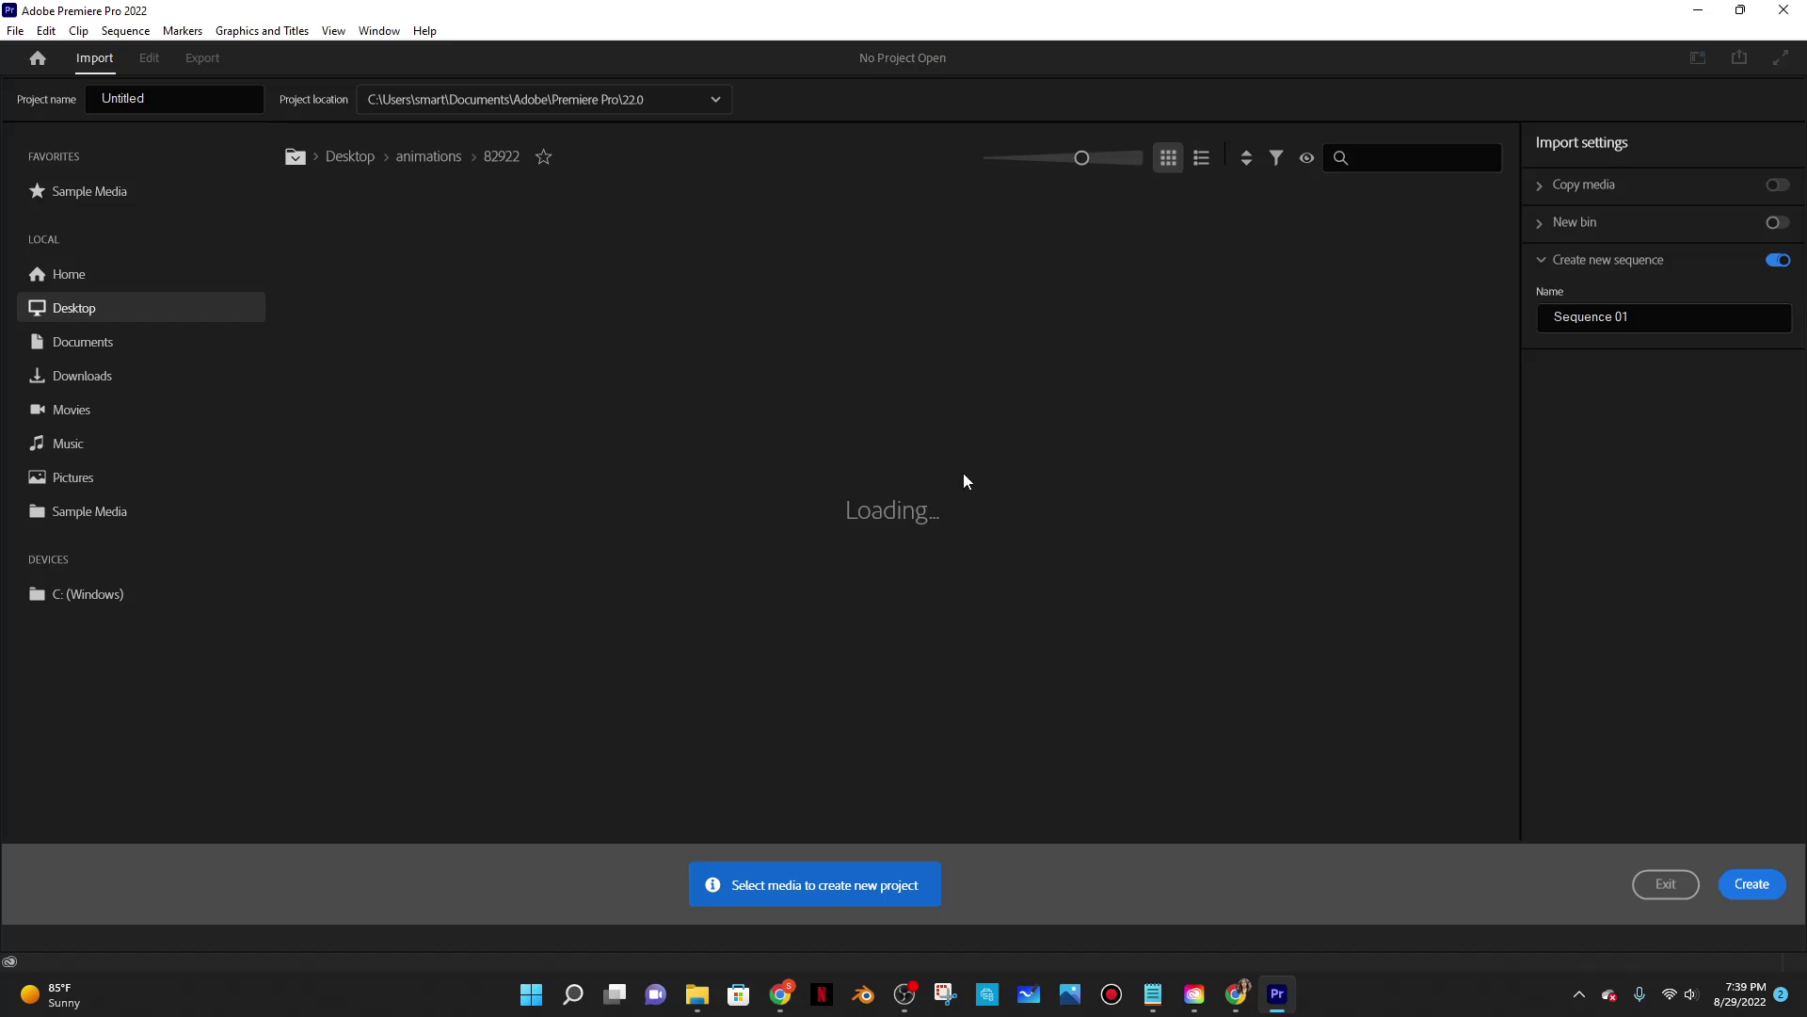
# Select the 0001-0080 MP4 in the video folder inside 82922 as media for the new project
pyautogui.click(307, 233)
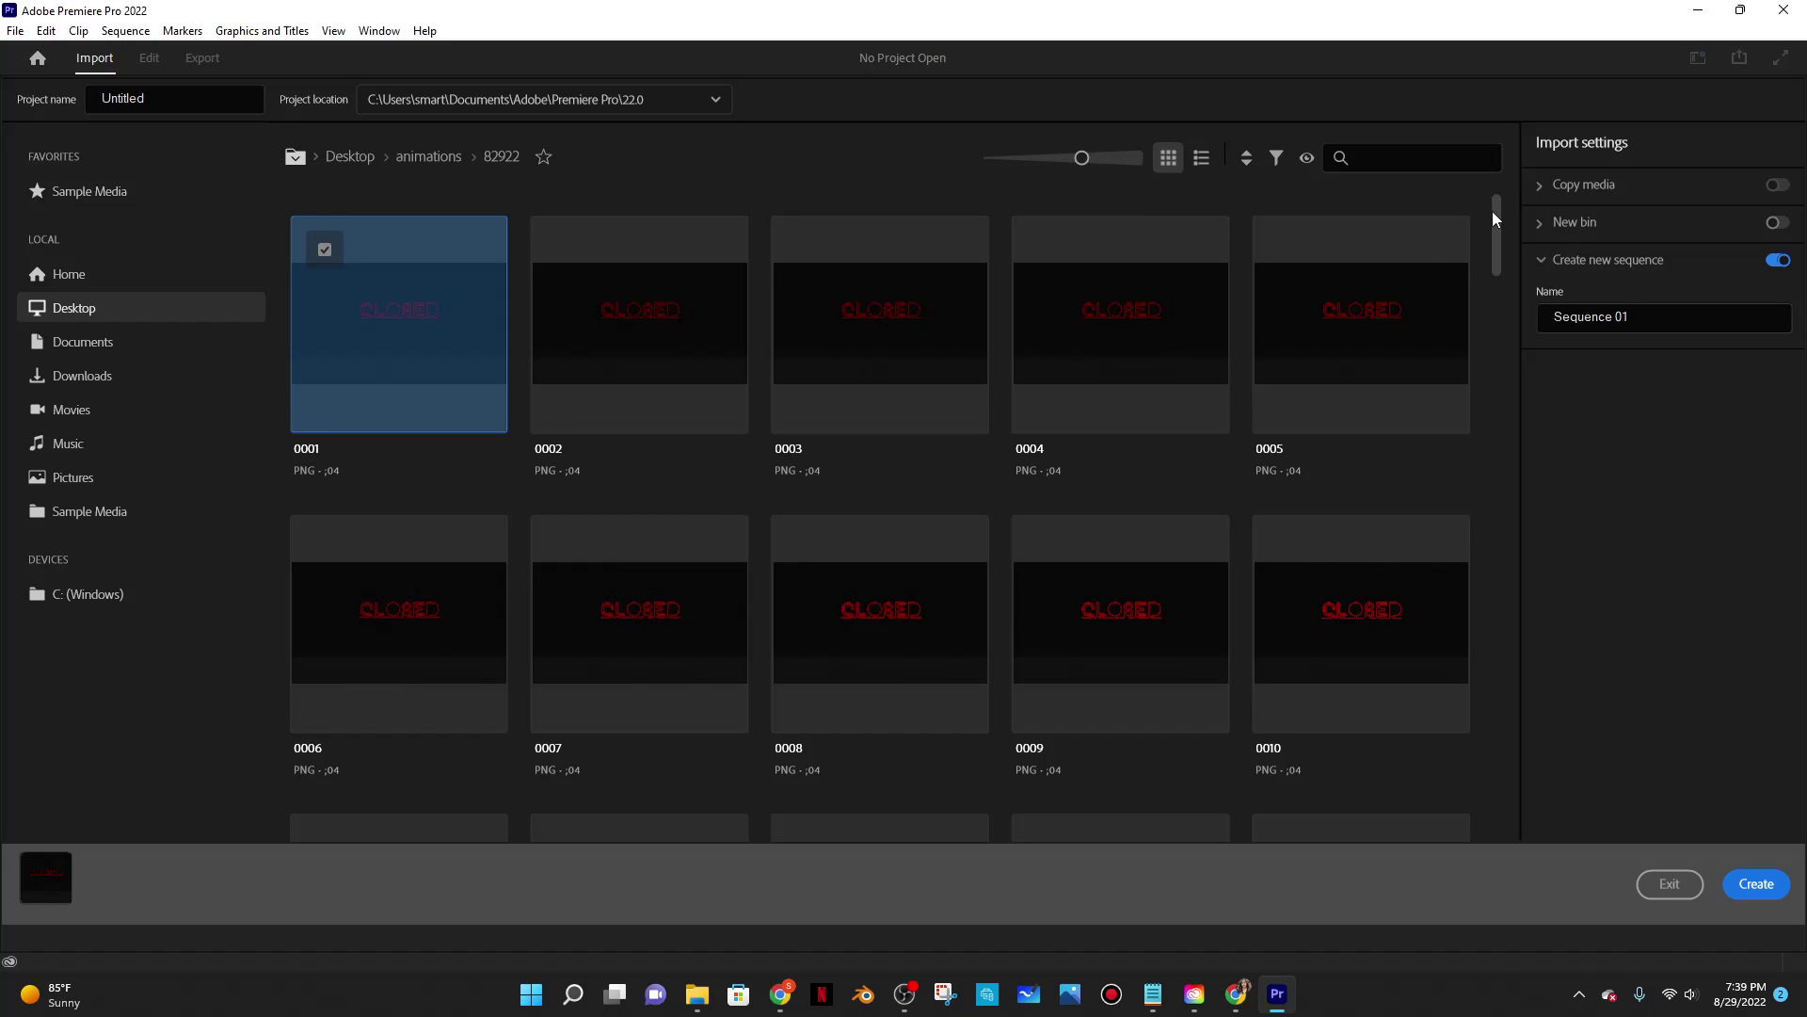
pyautogui.click(407, 269)
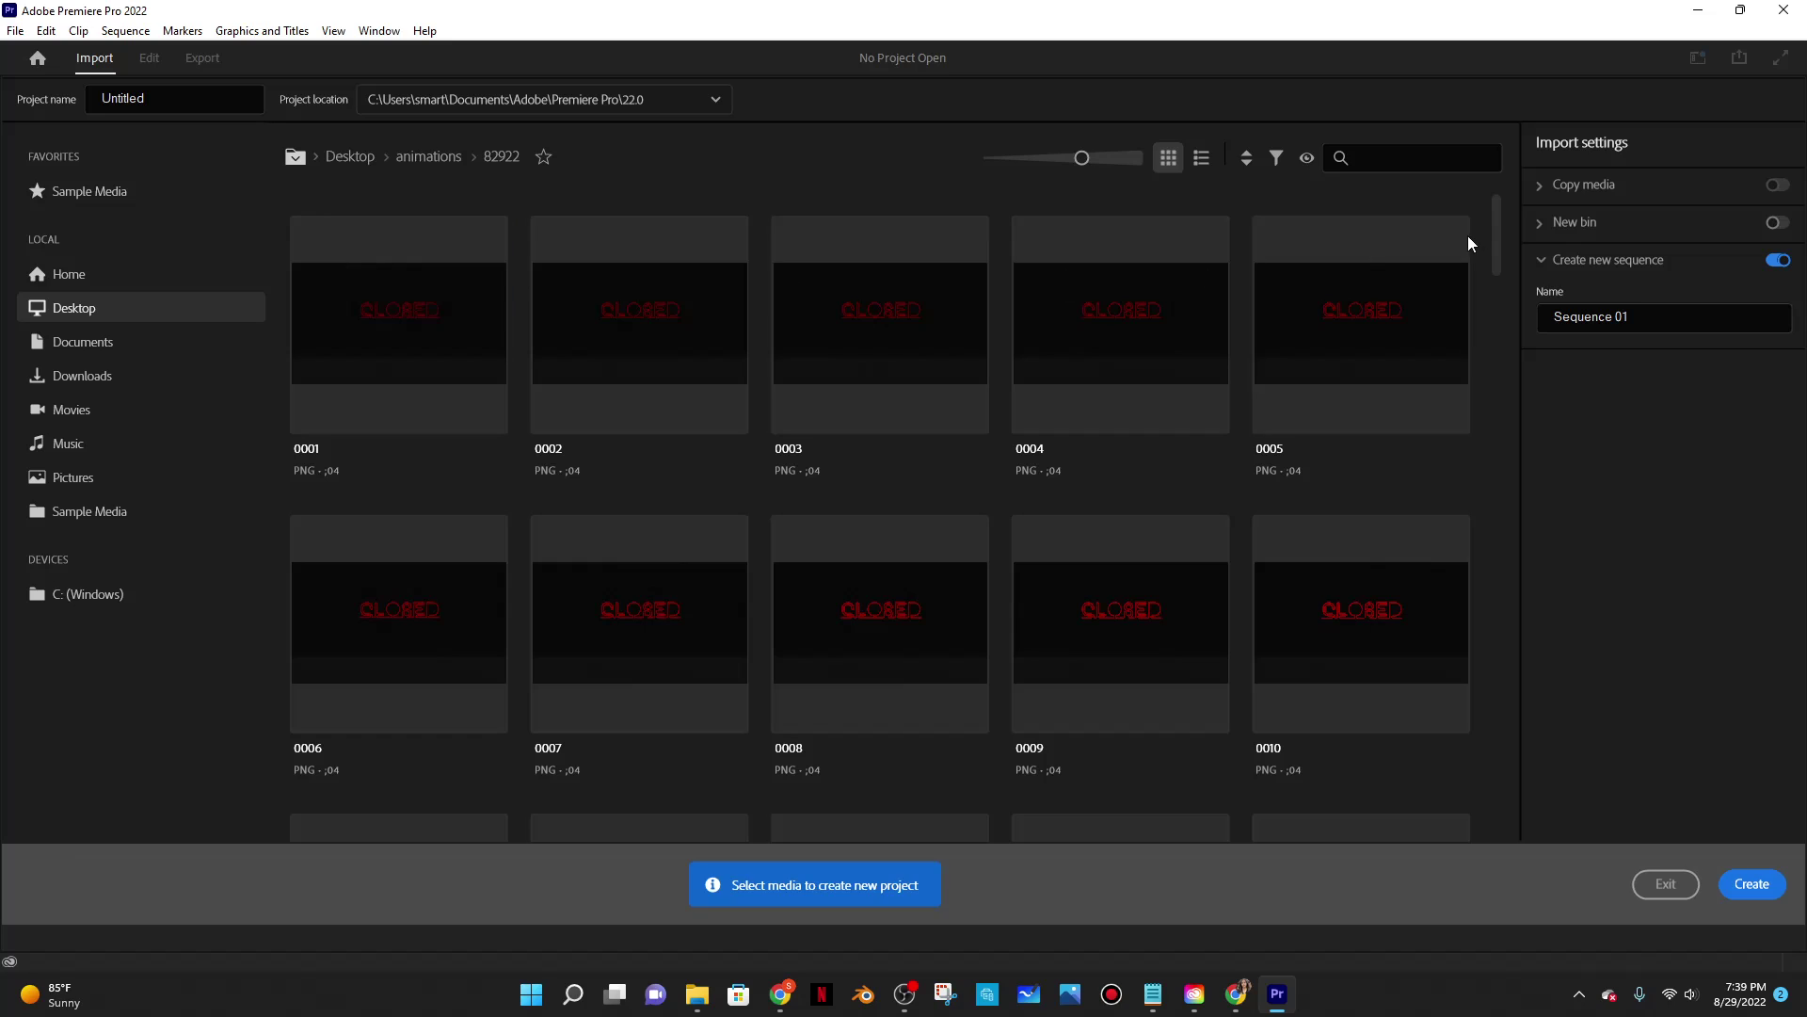
pyautogui.click(1490, 834)
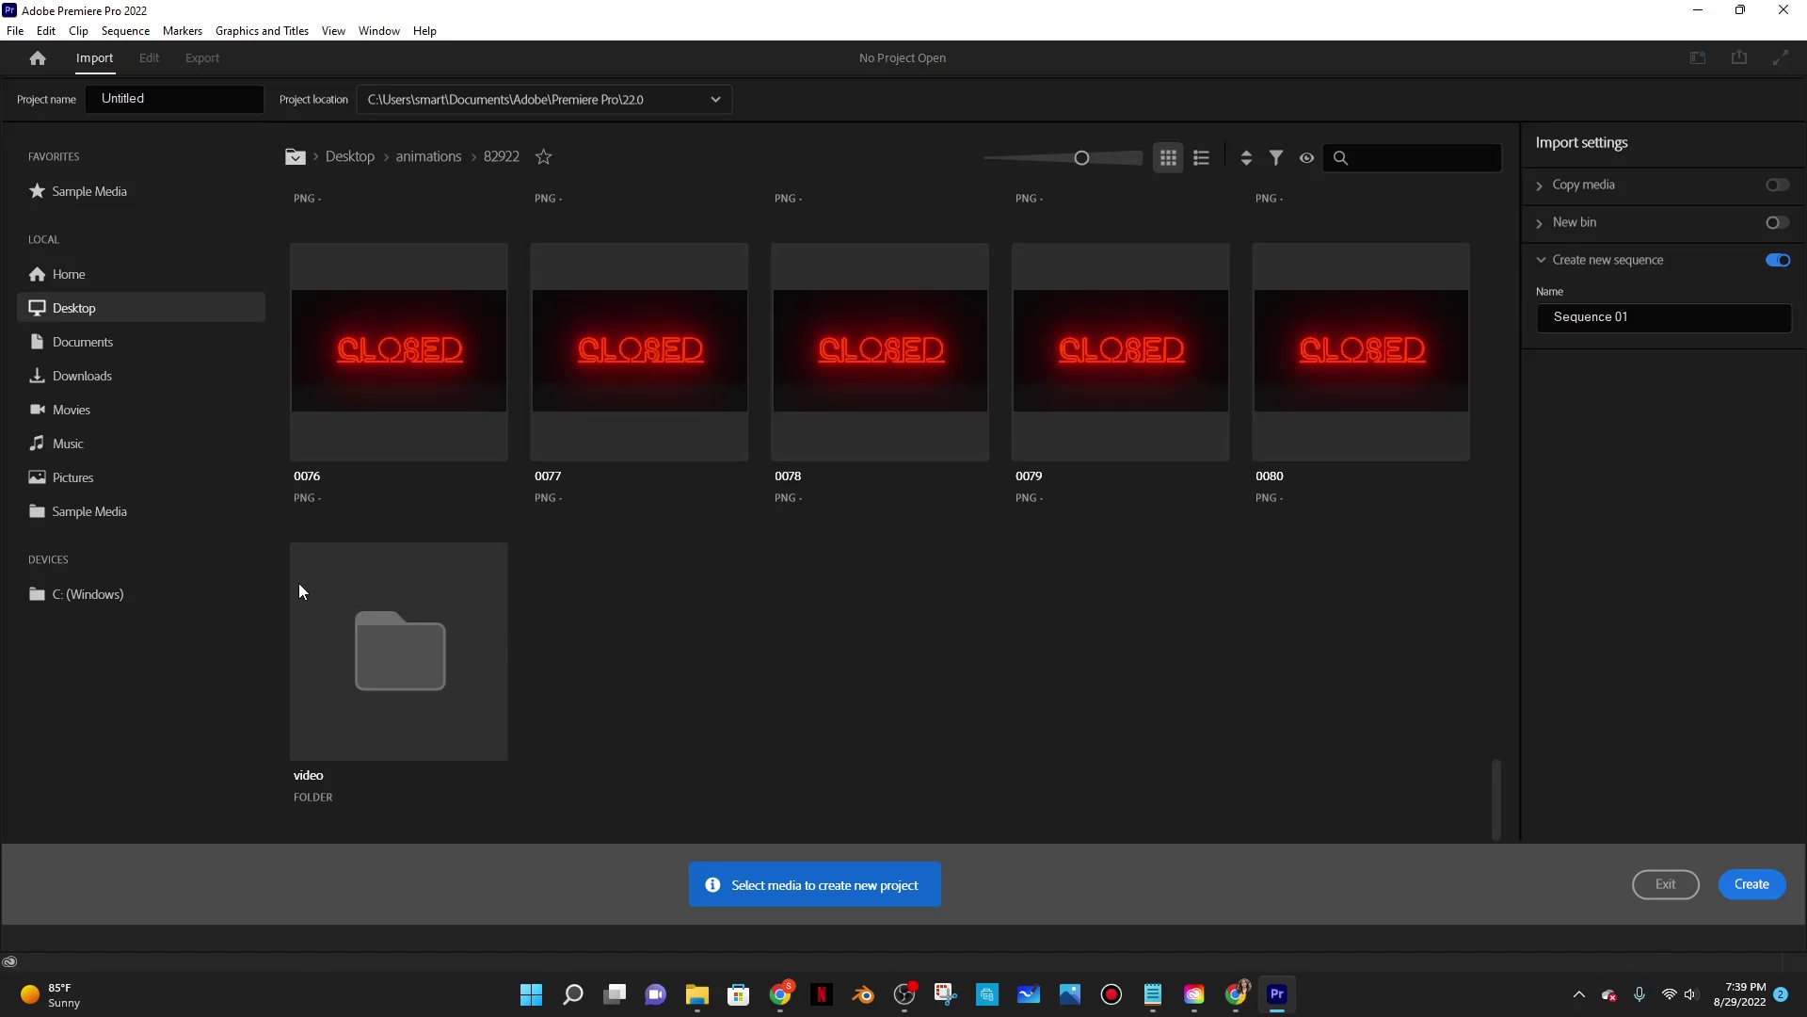
pyautogui.doubleClick(448, 651)
pyautogui.click(332, 247)
pyautogui.click(331, 247)
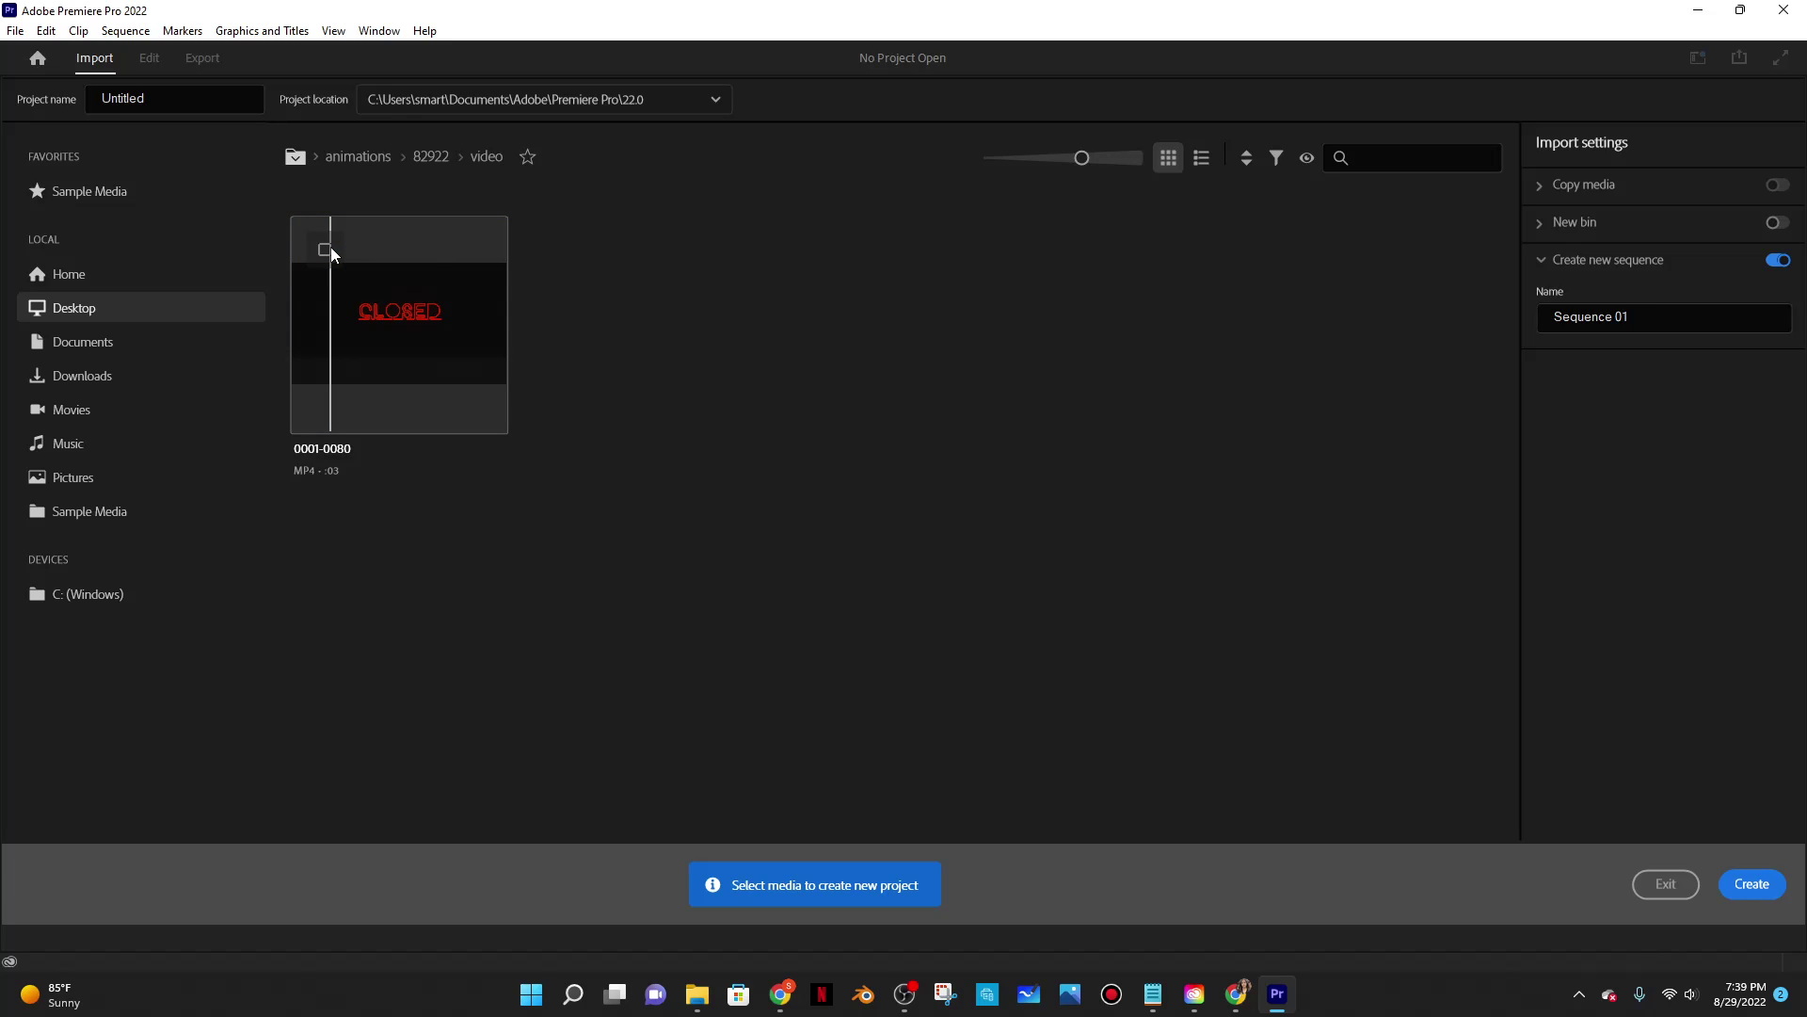
pyautogui.click(330, 247)
pyautogui.click(126, 318)
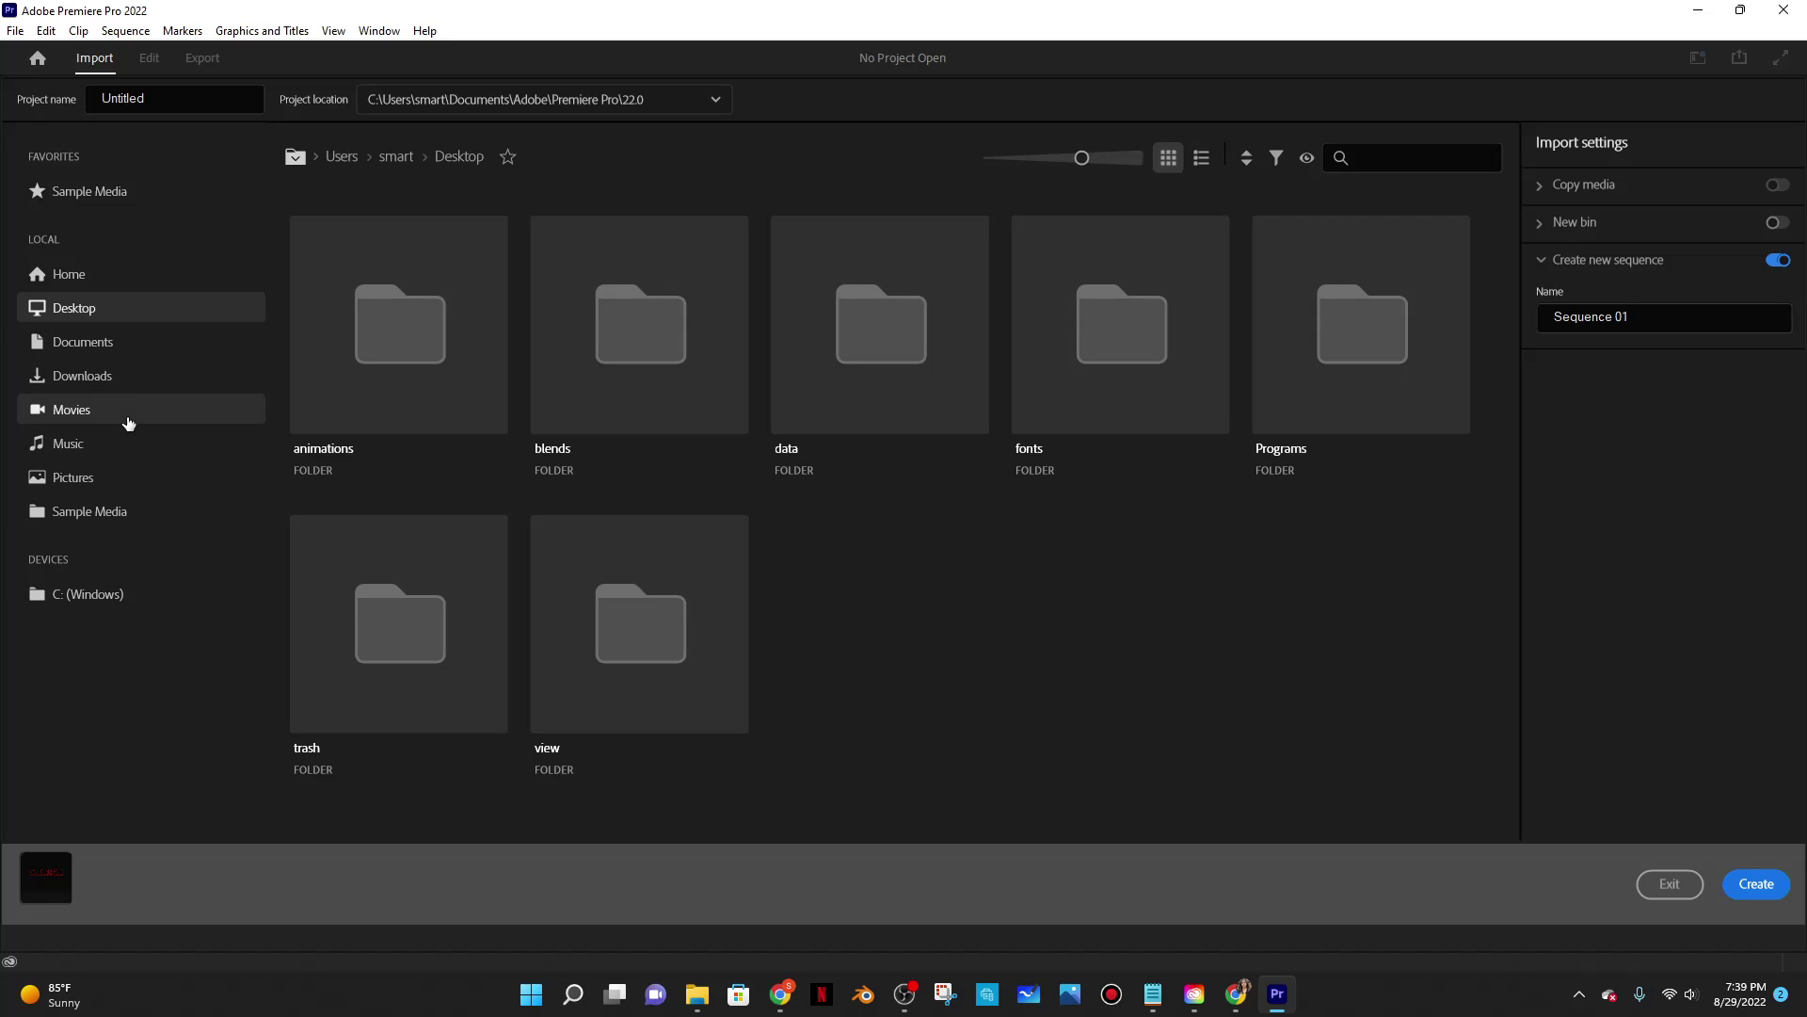
pyautogui.click(125, 376)
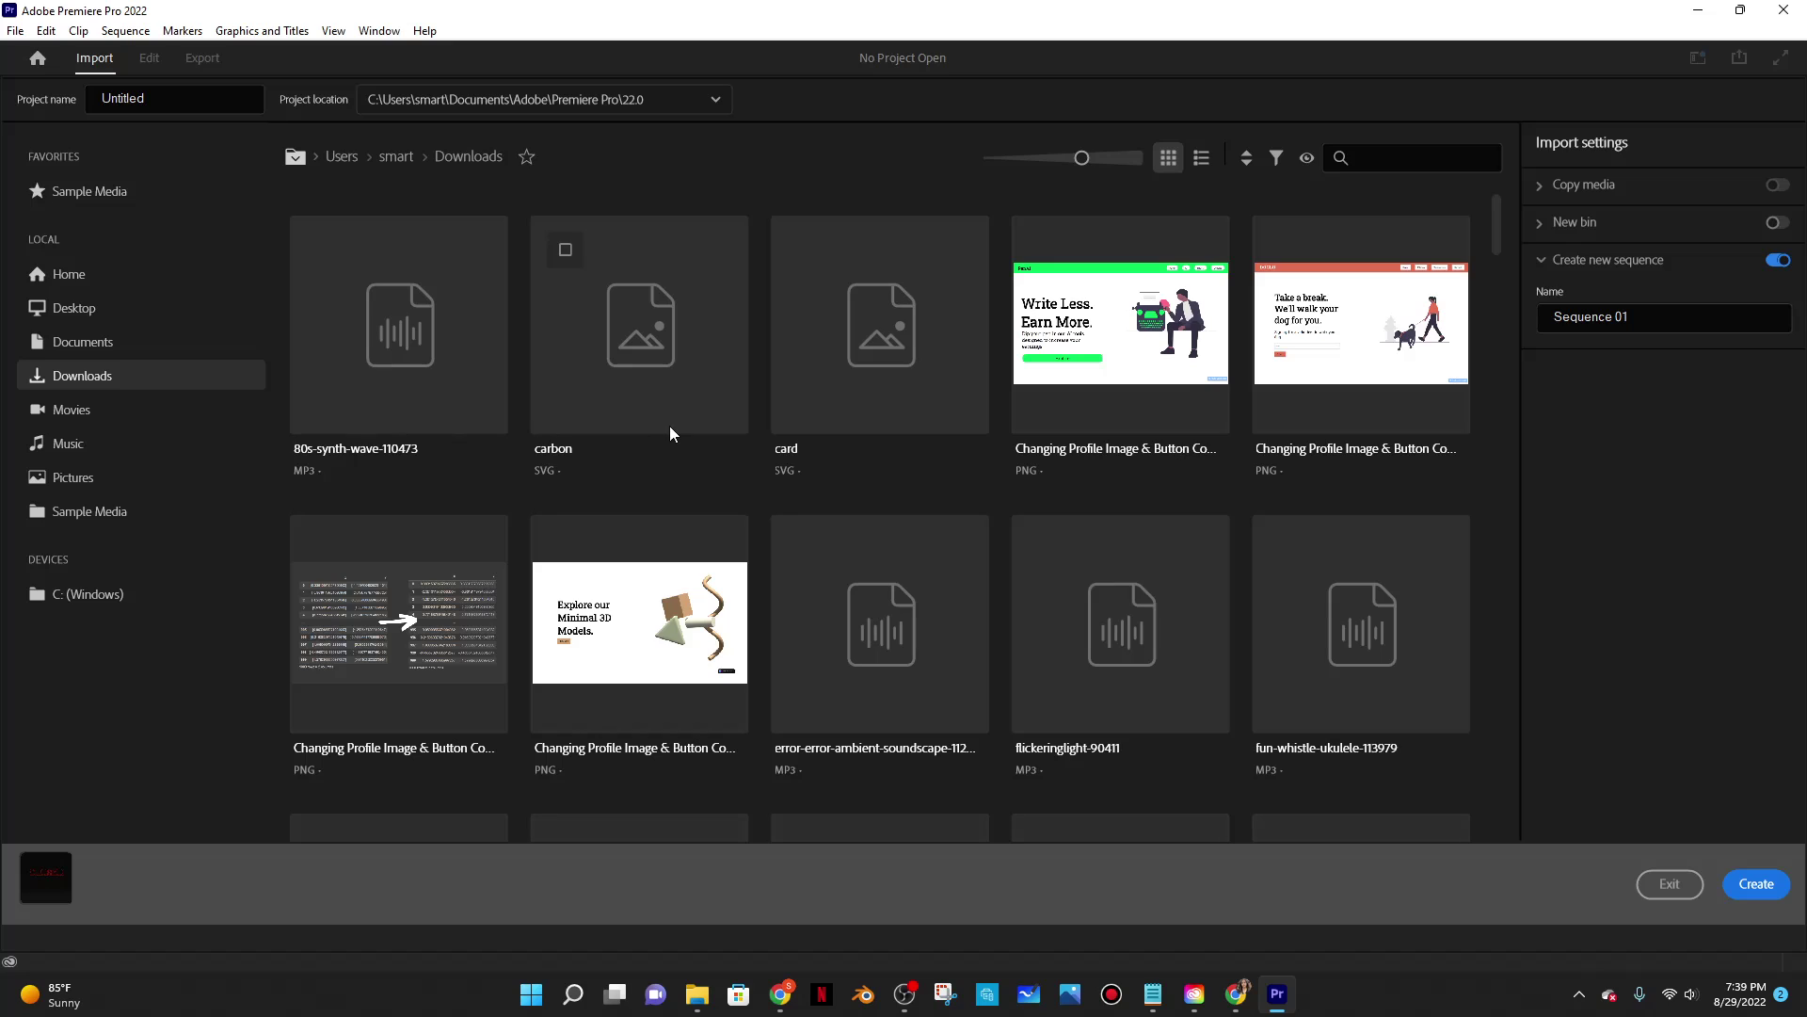
pyautogui.click(139, 308)
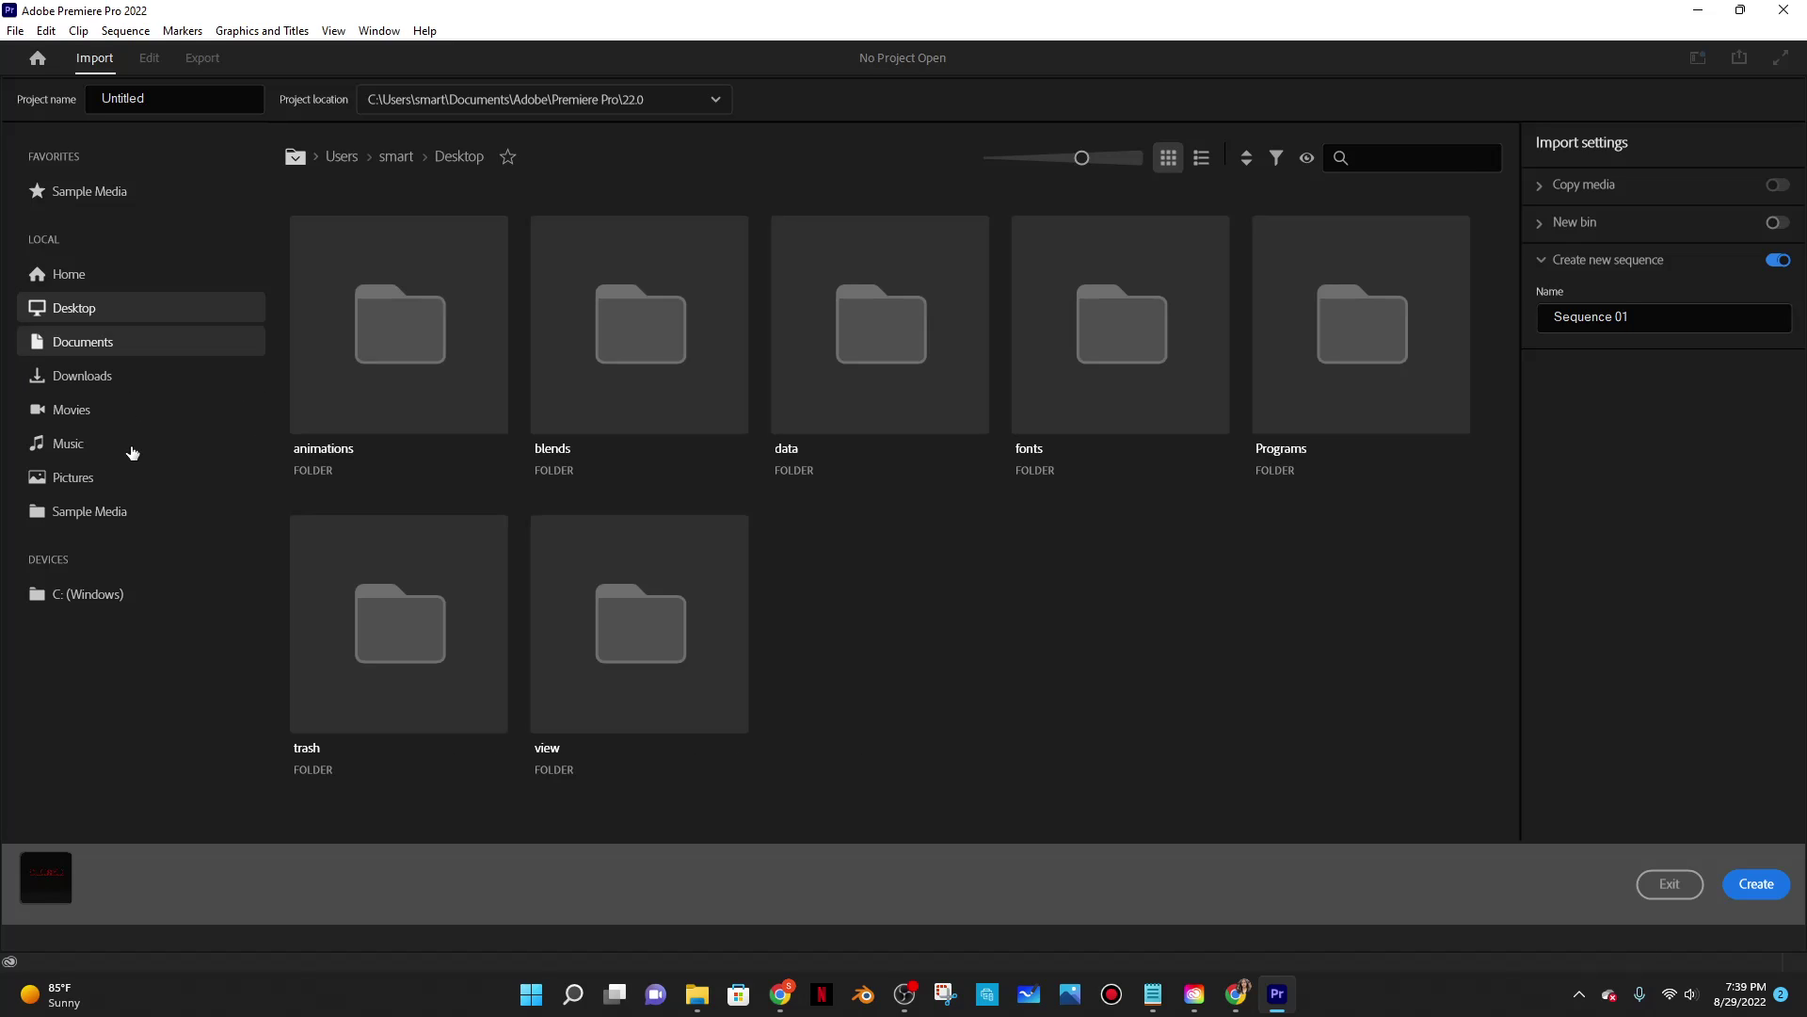
pyautogui.click(122, 408)
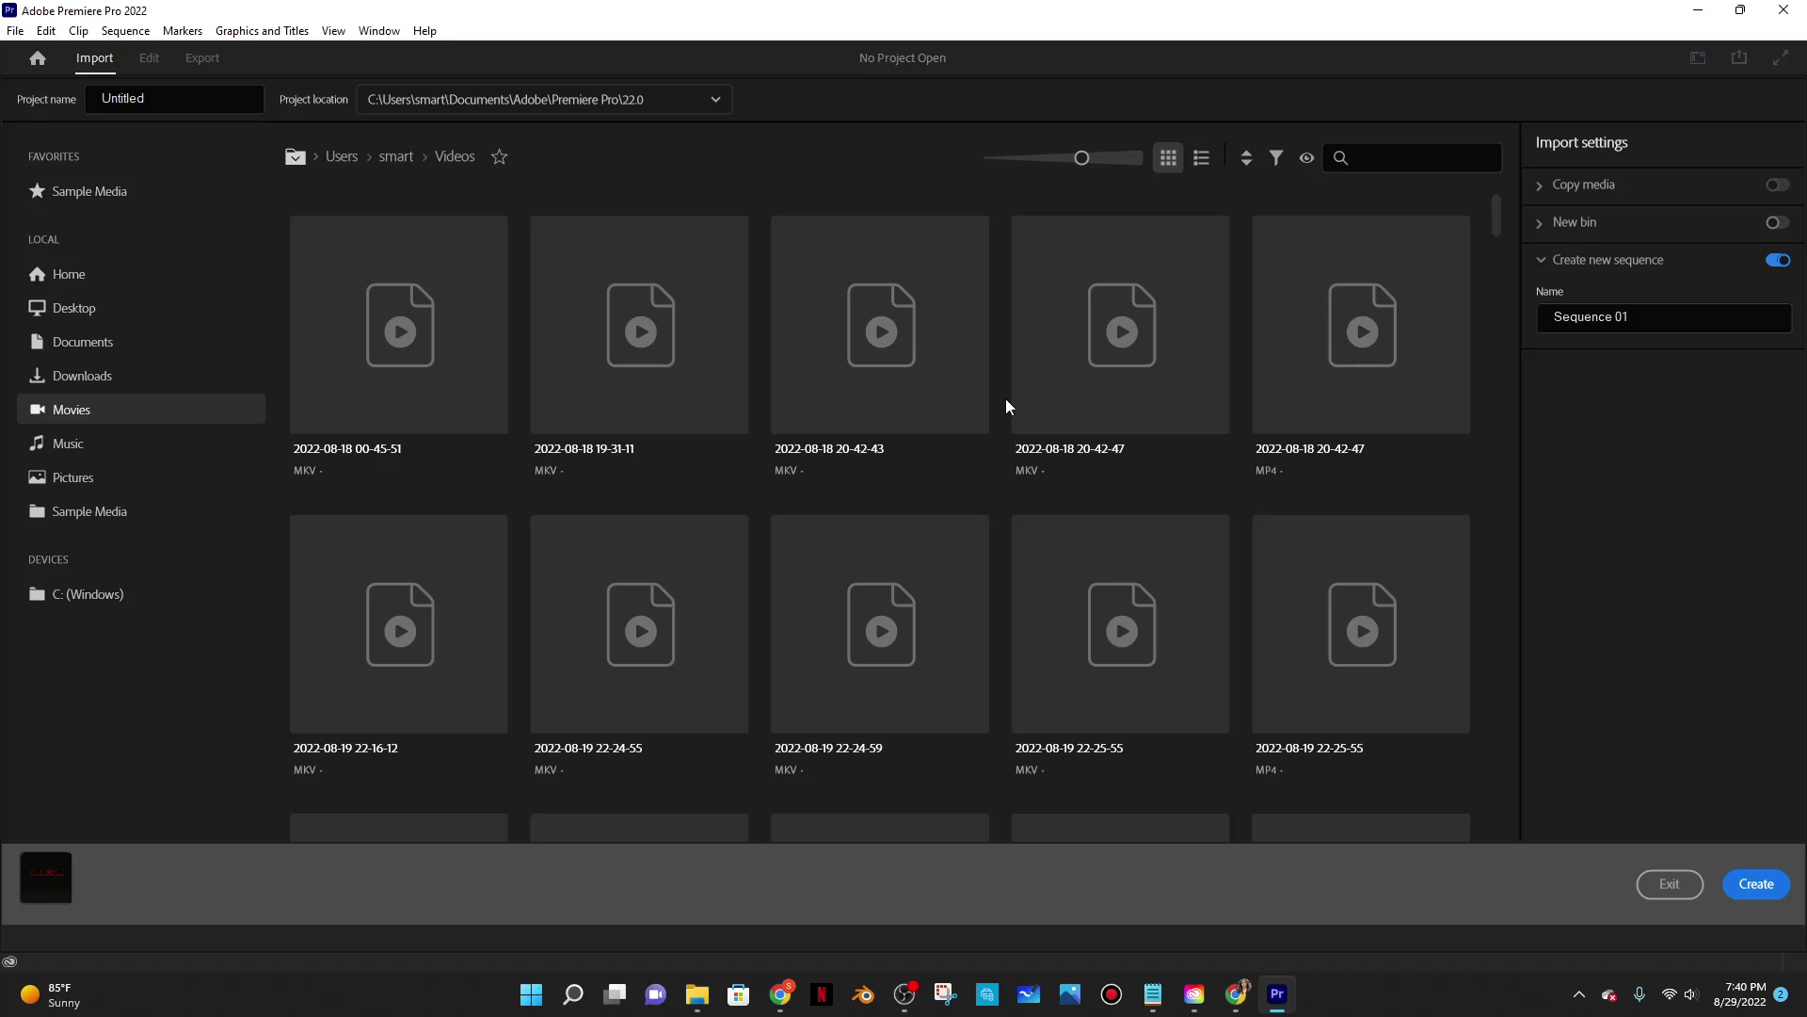
pyautogui.scroll(-10, 1006, 398)
pyautogui.click(1388, 166)
pyautogui.hotkey('ctrl', 'v')
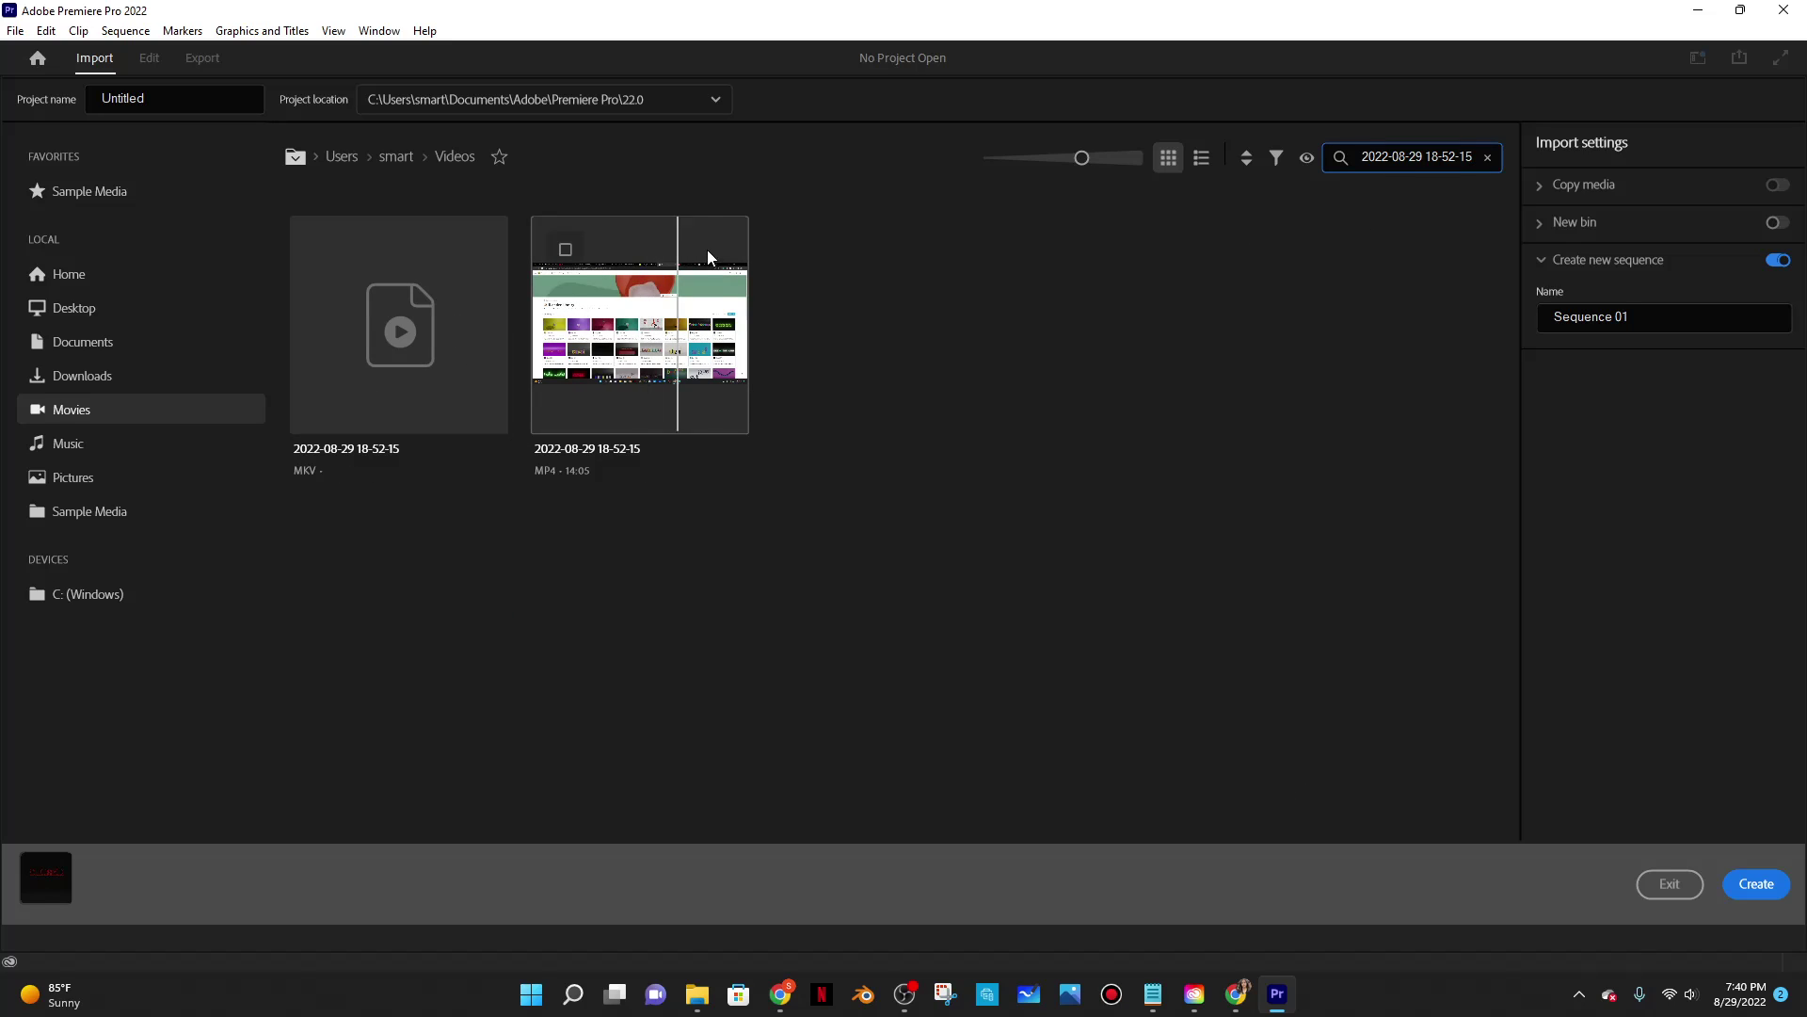
pyautogui.click(563, 250)
pyautogui.click(565, 250)
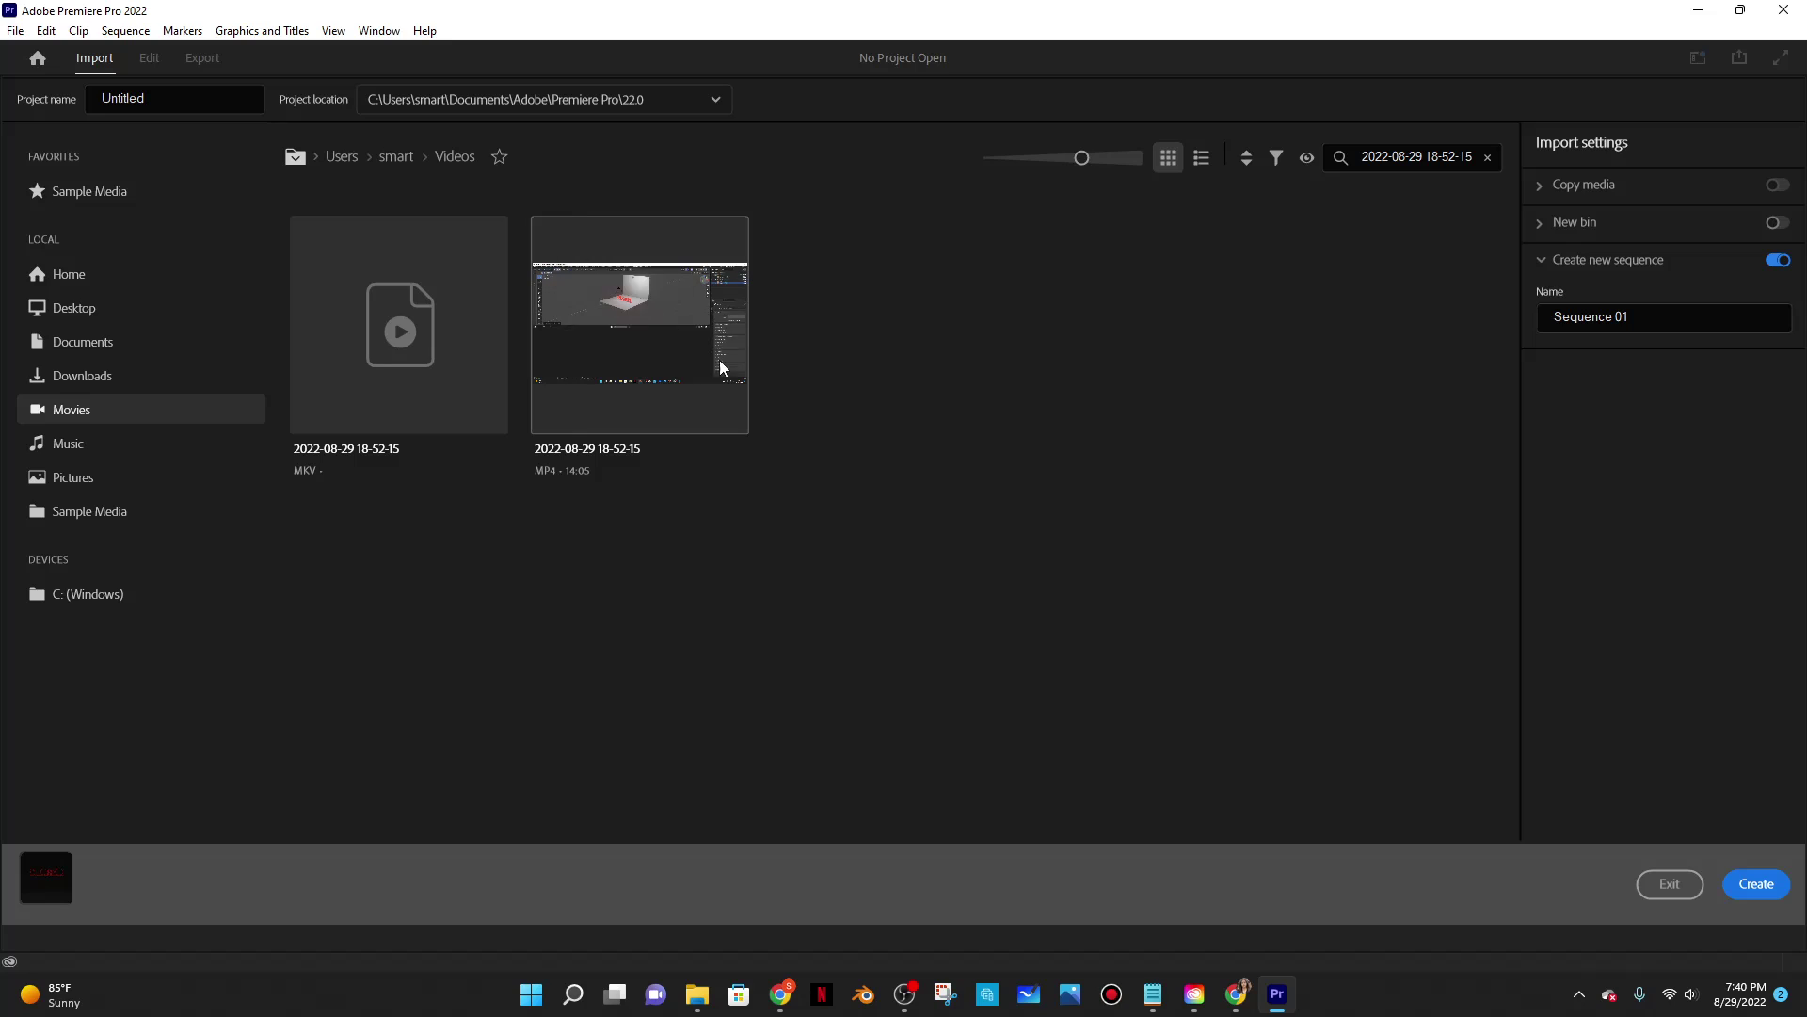
pyautogui.click(555, 239)
pyautogui.click(1756, 885)
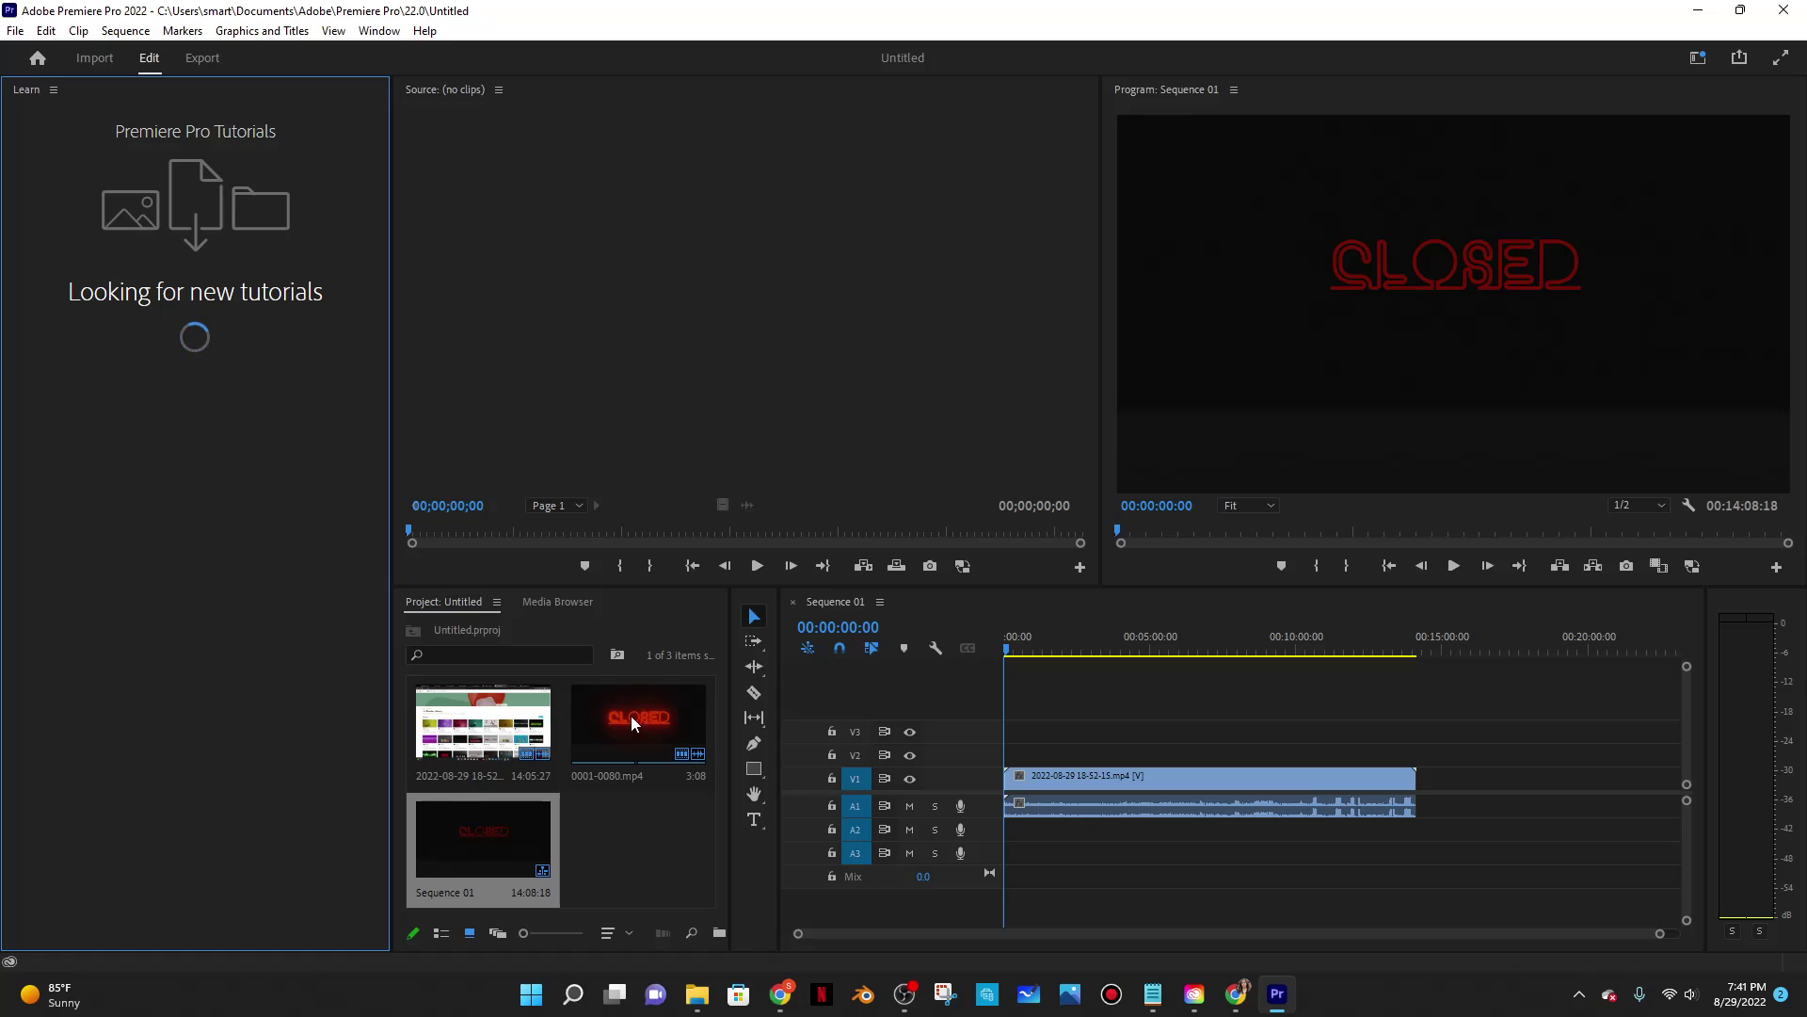
# Place 0001-0080.mp4 at the very start of the V1 track and play the sequence's opening from the beginning
pyautogui.moveTo(623, 712); pyautogui.dragTo(1009, 786)
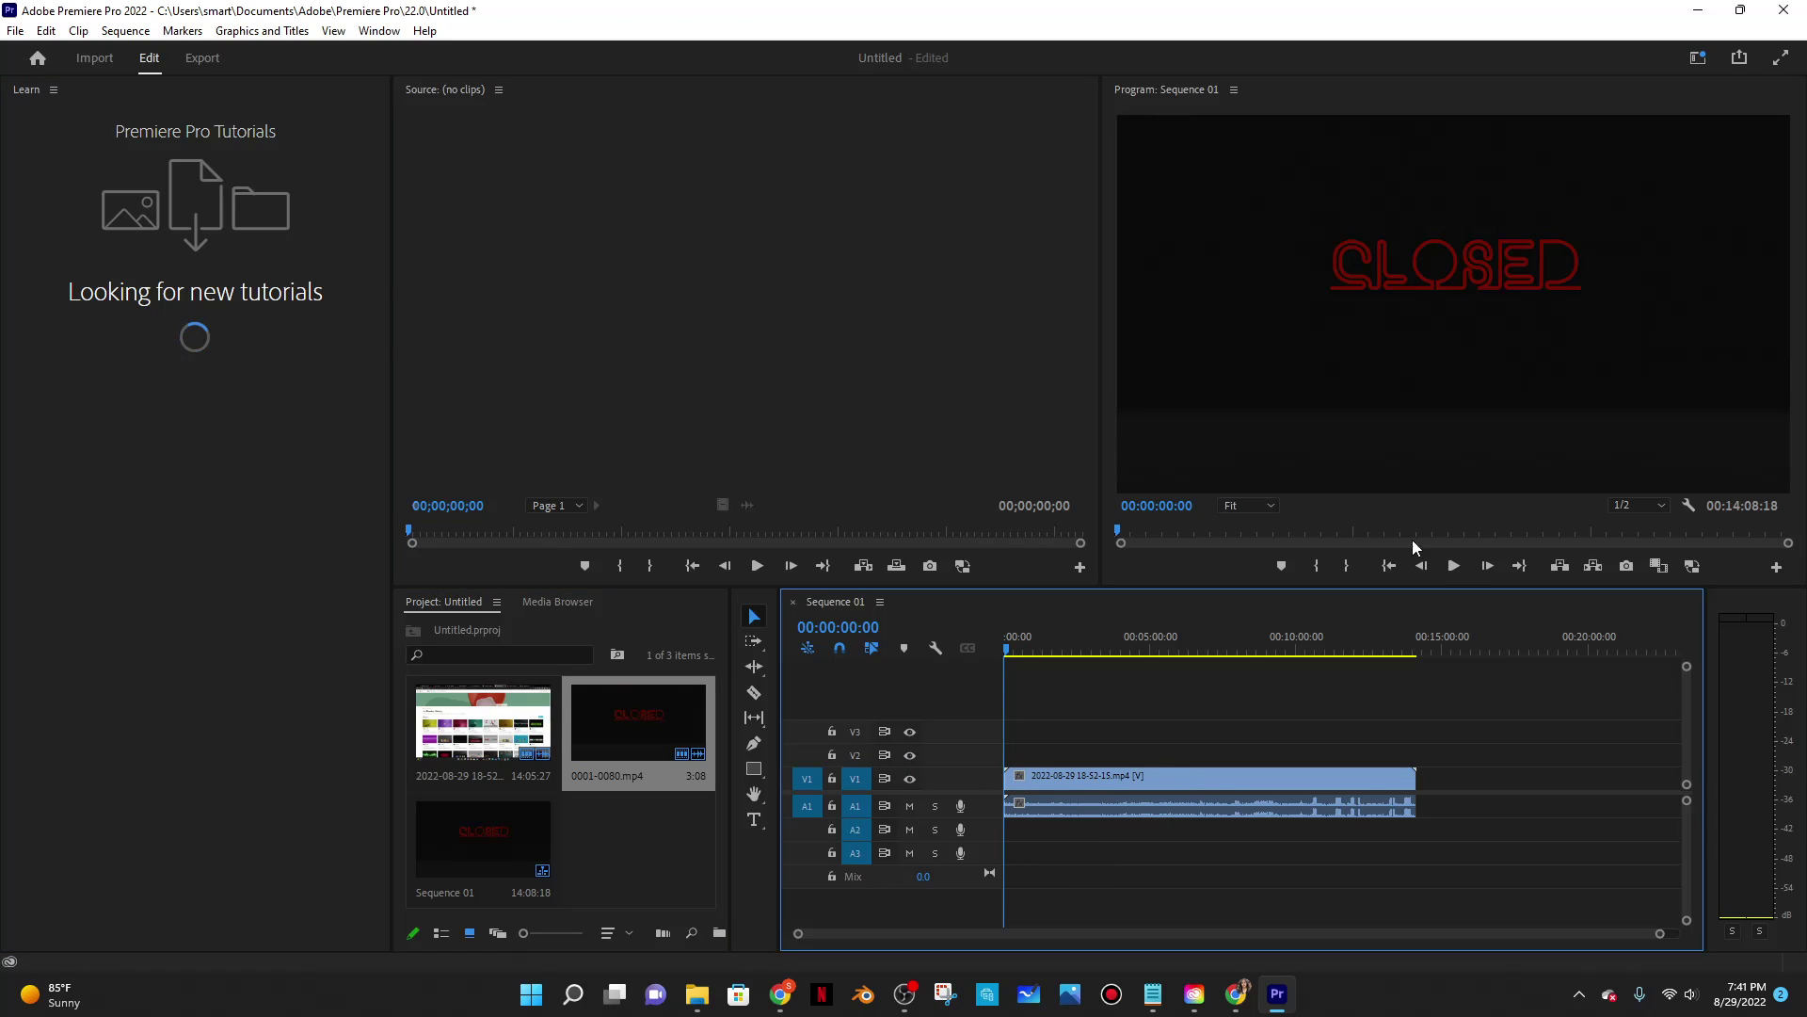
pyautogui.click(1458, 567)
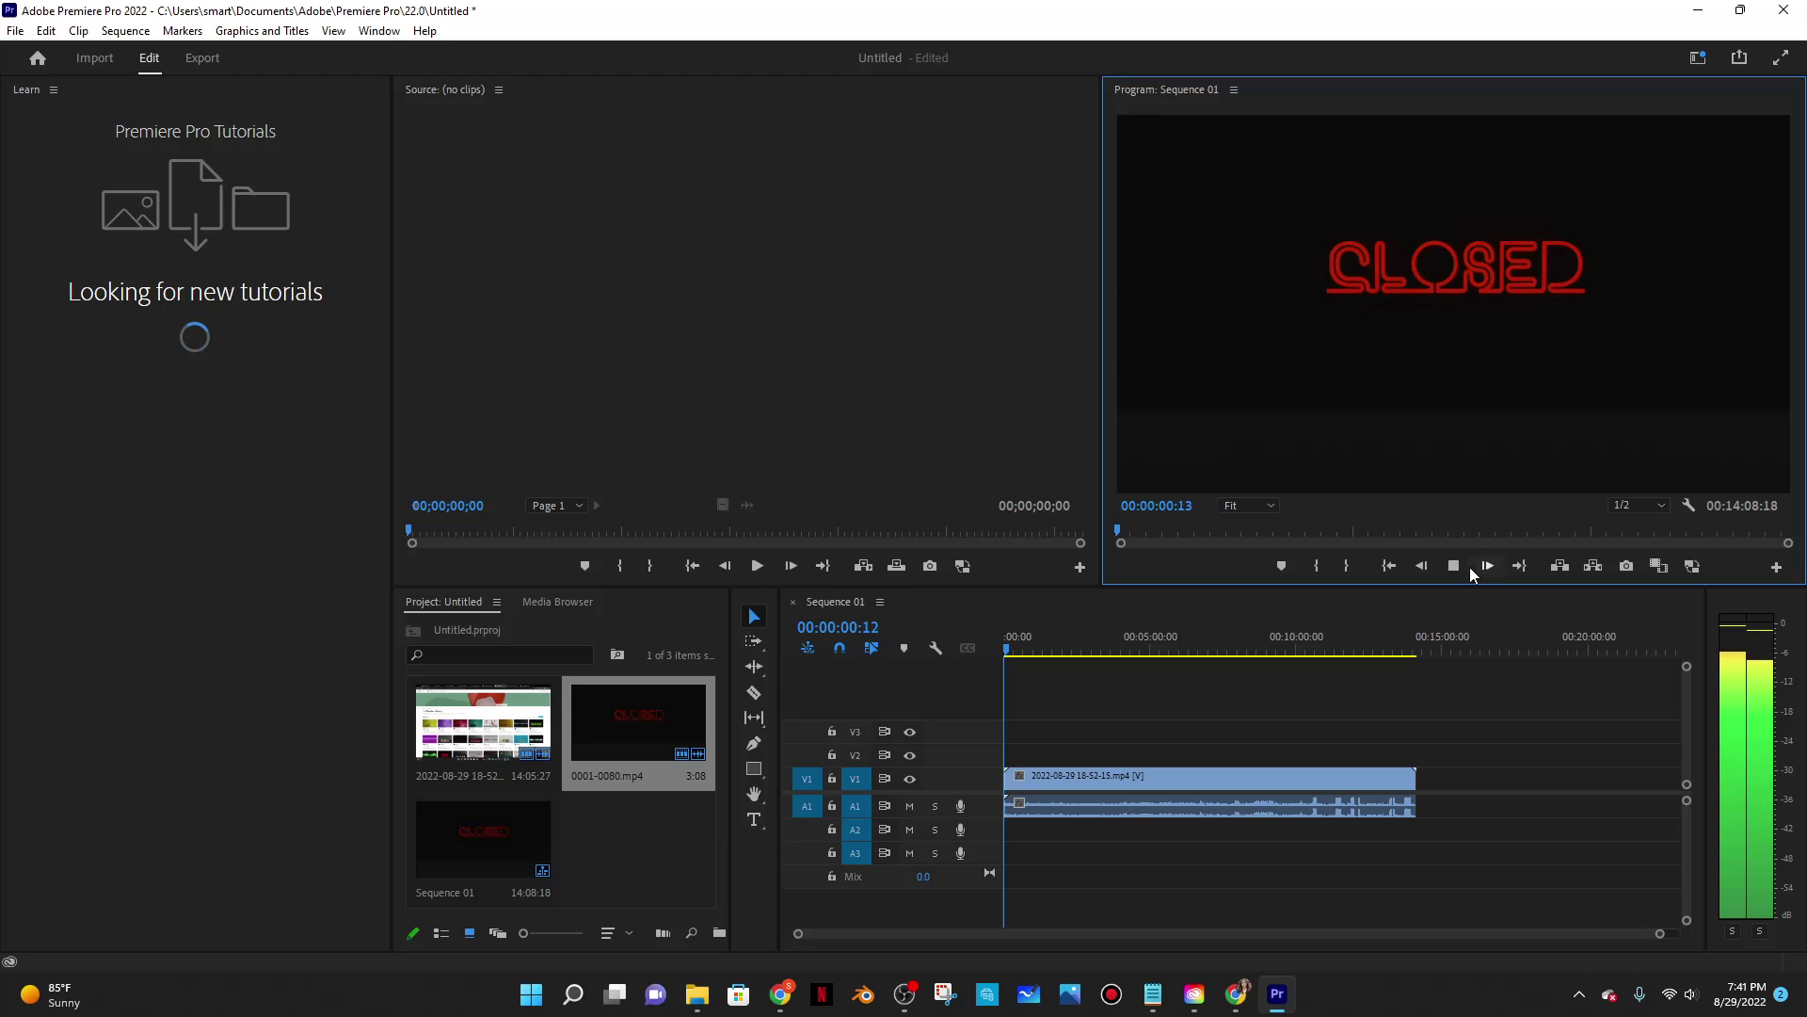
pyautogui.click(1458, 565)
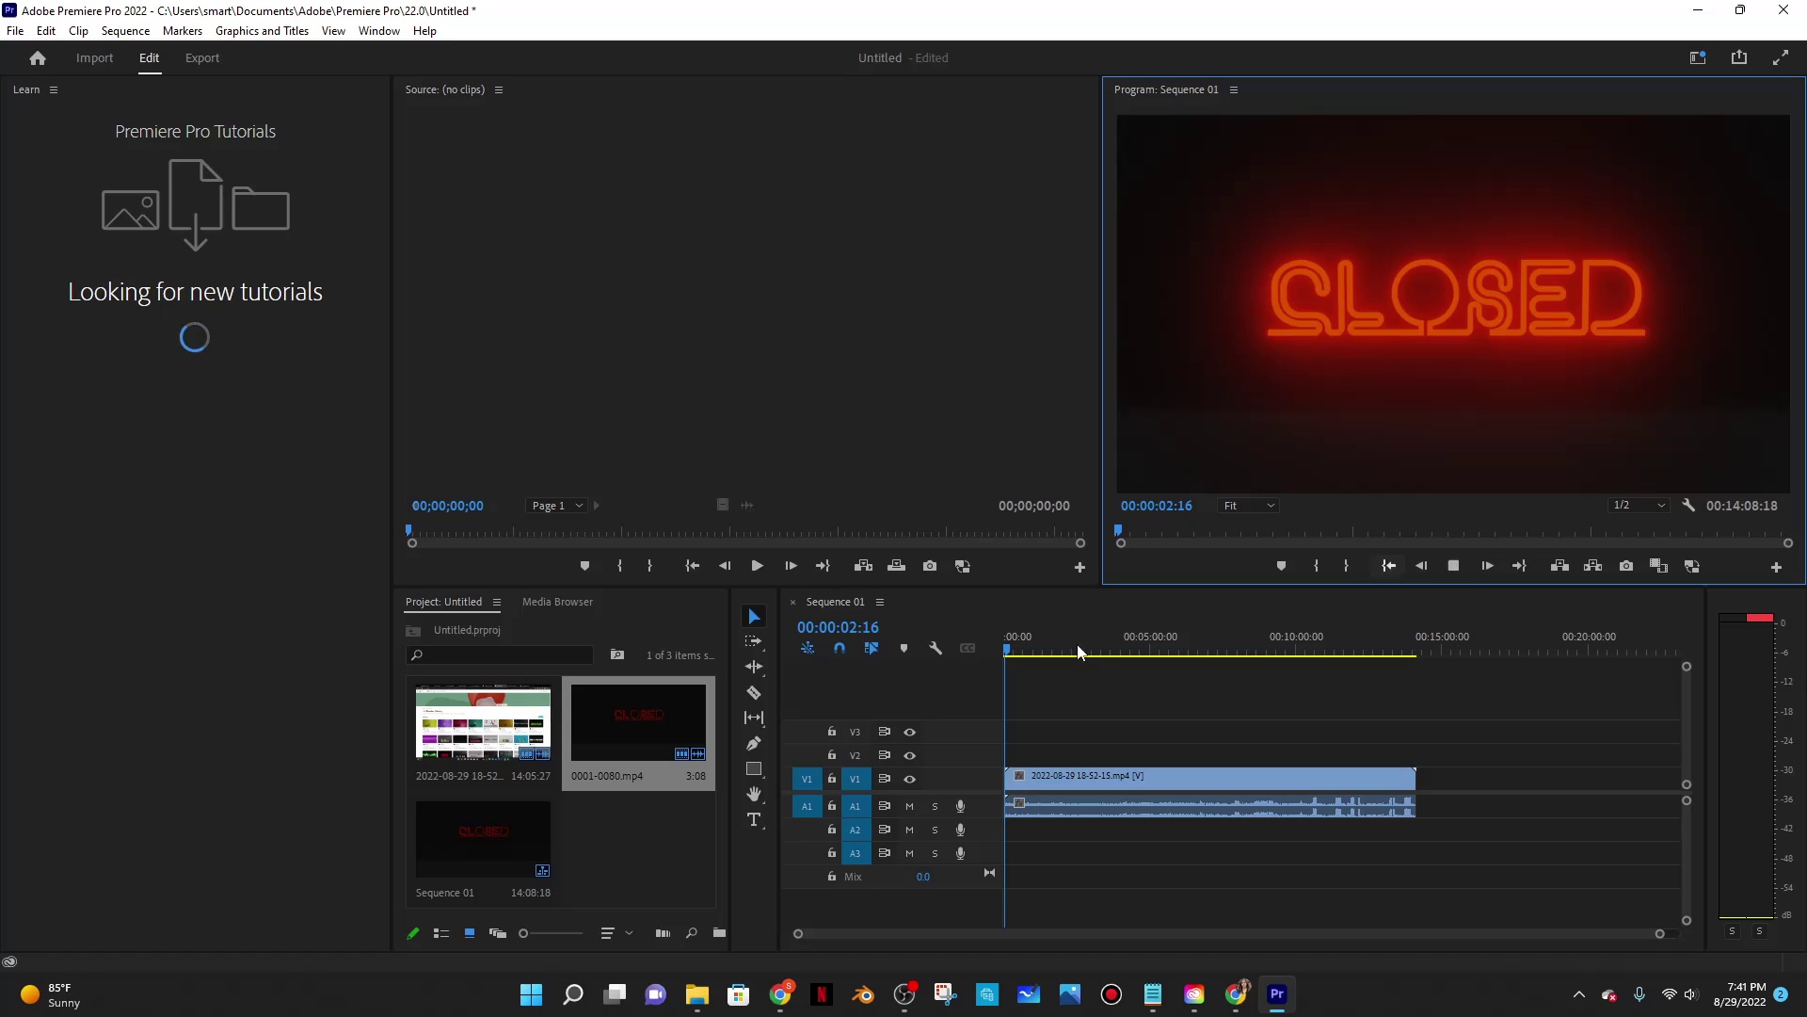
pyautogui.click(1005, 647)
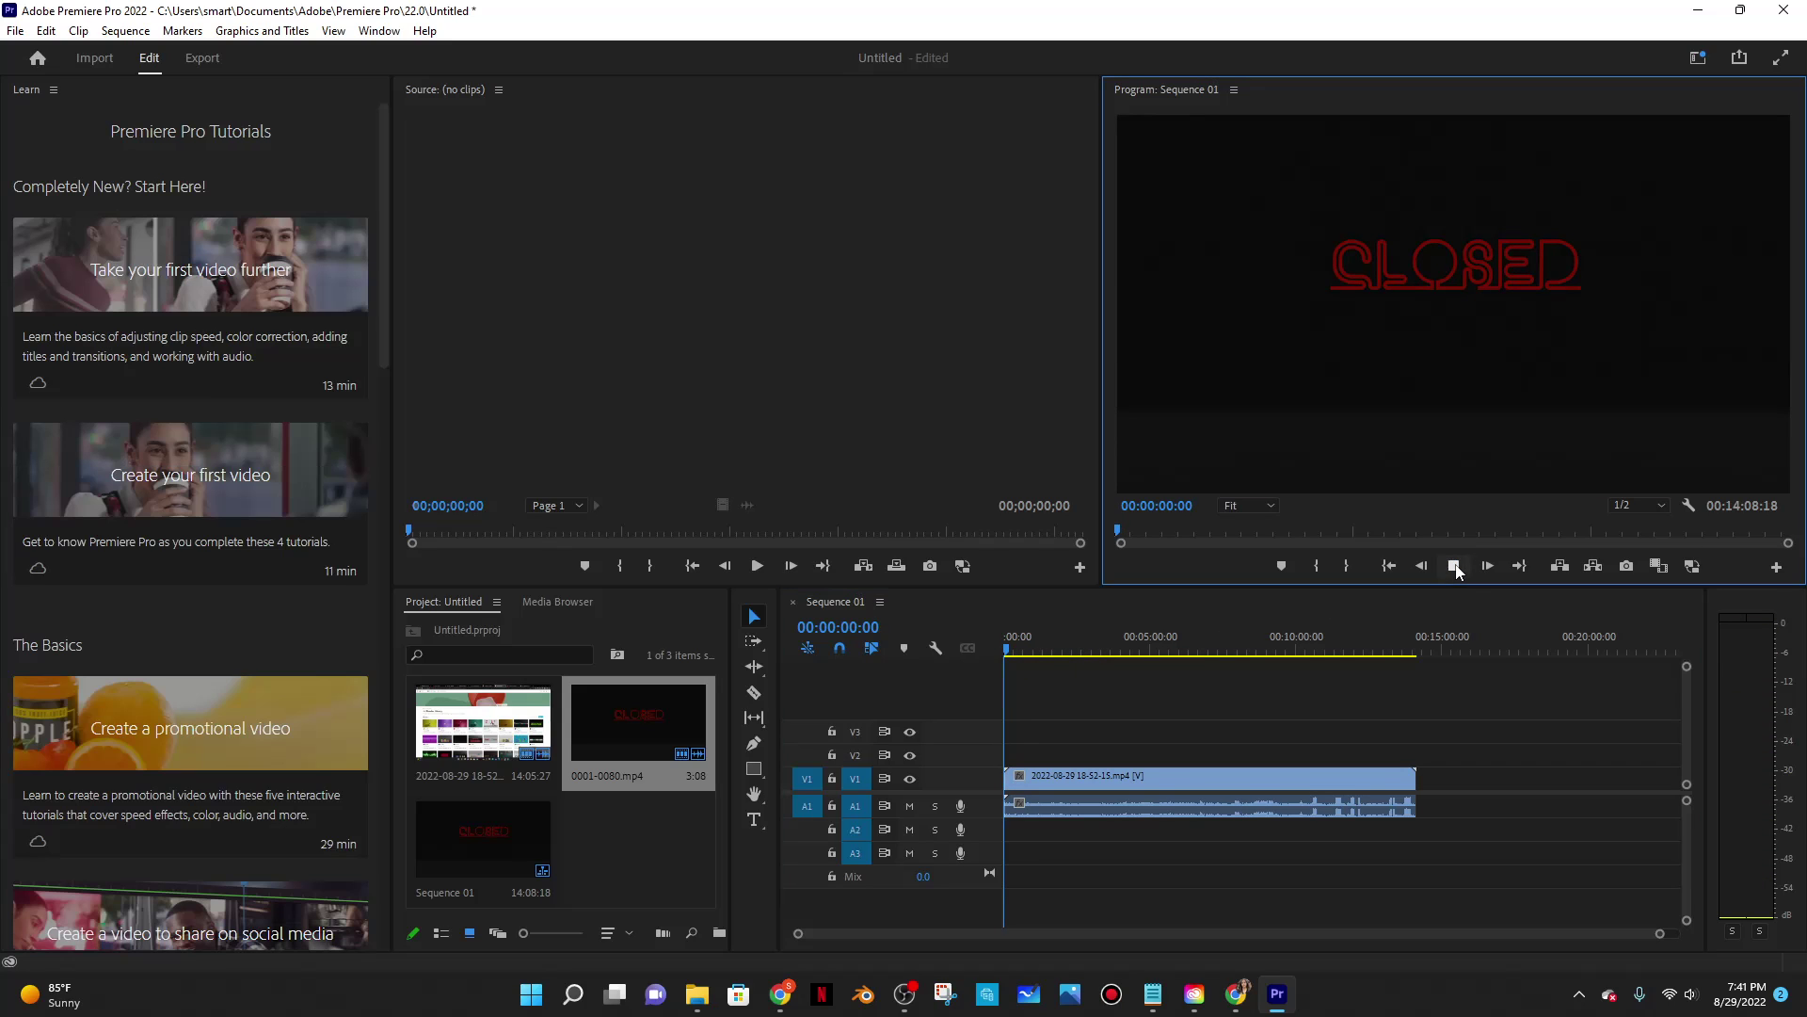
pyautogui.click(1454, 565)
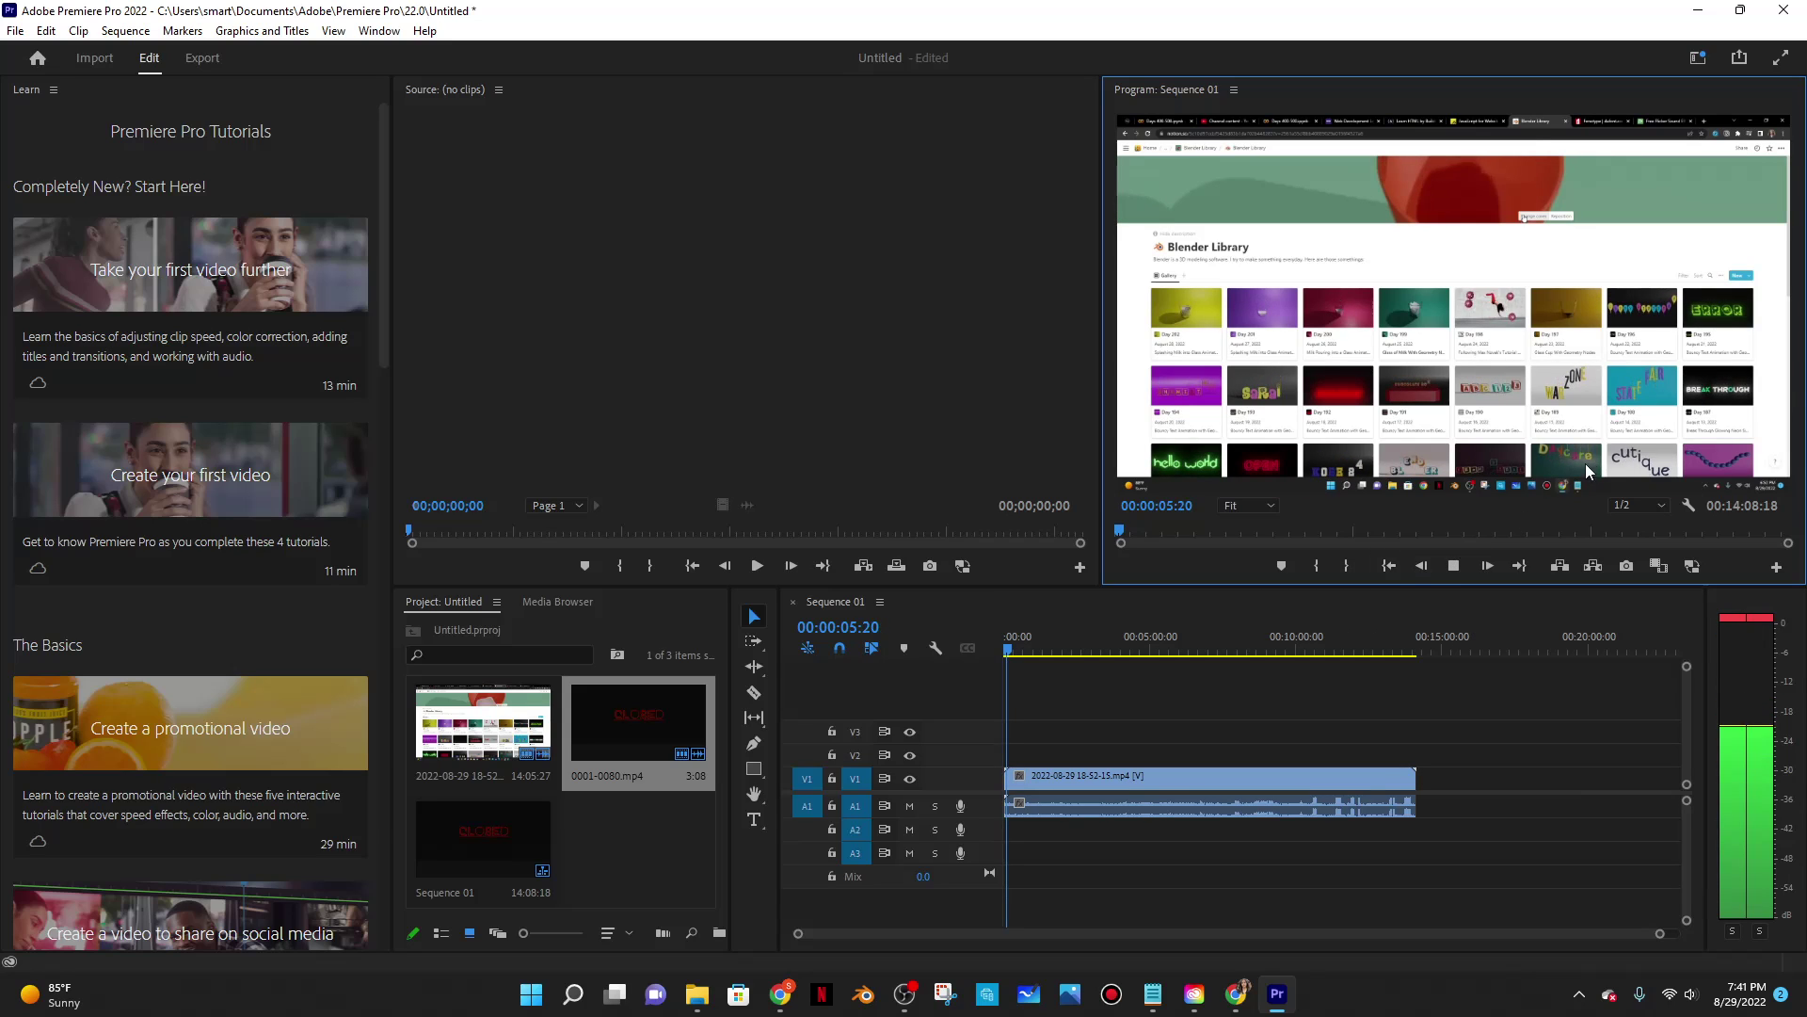
pyautogui.click(1070, 802)
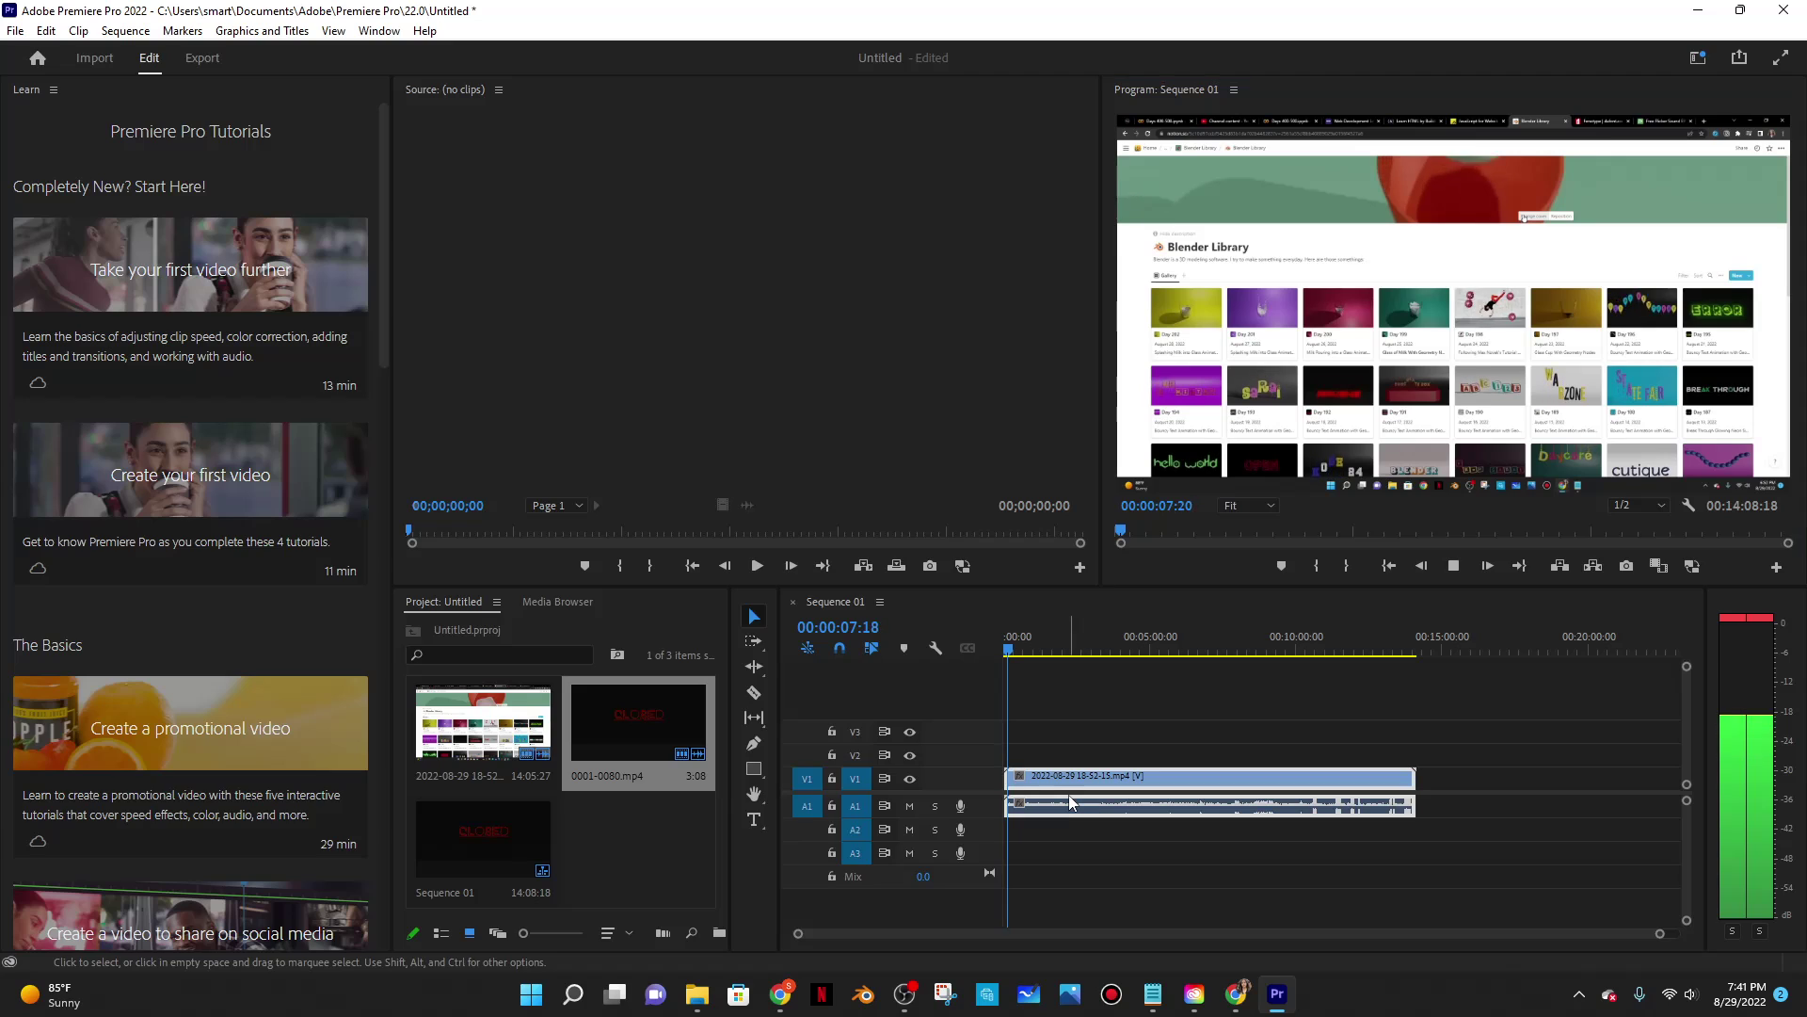
pyautogui.rightClick(1070, 802)
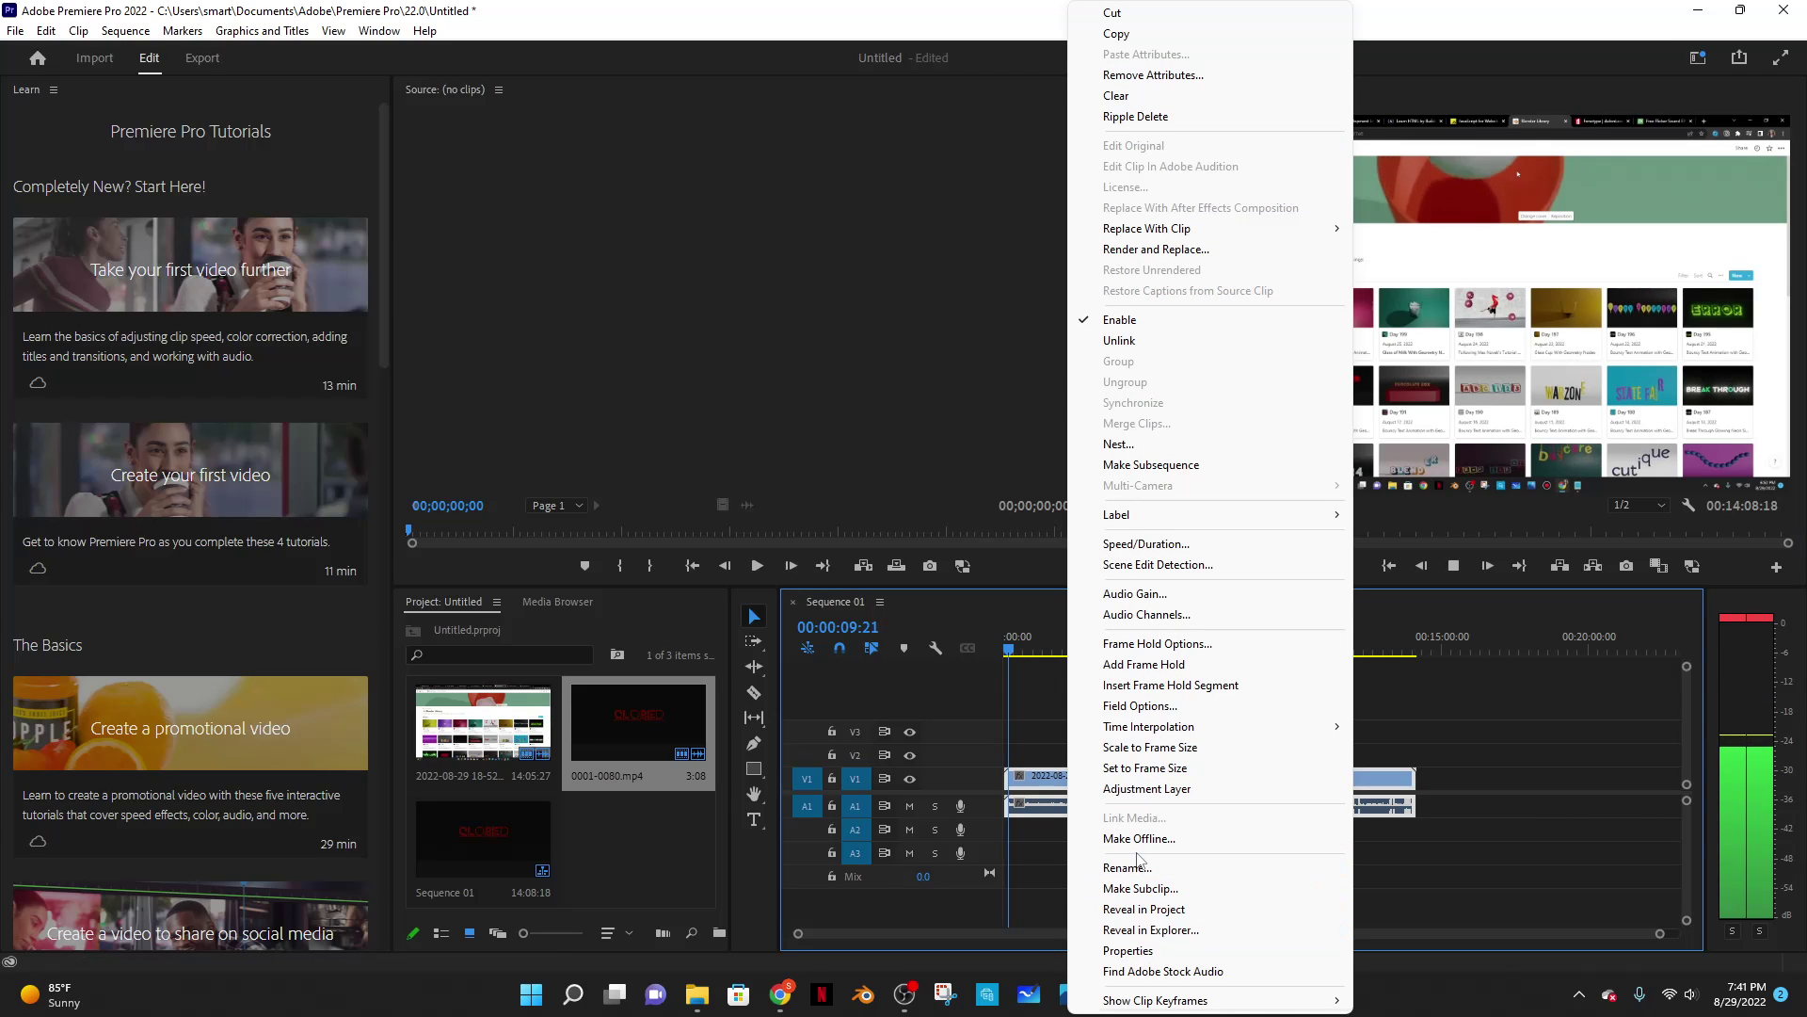
pyautogui.click(1443, 662)
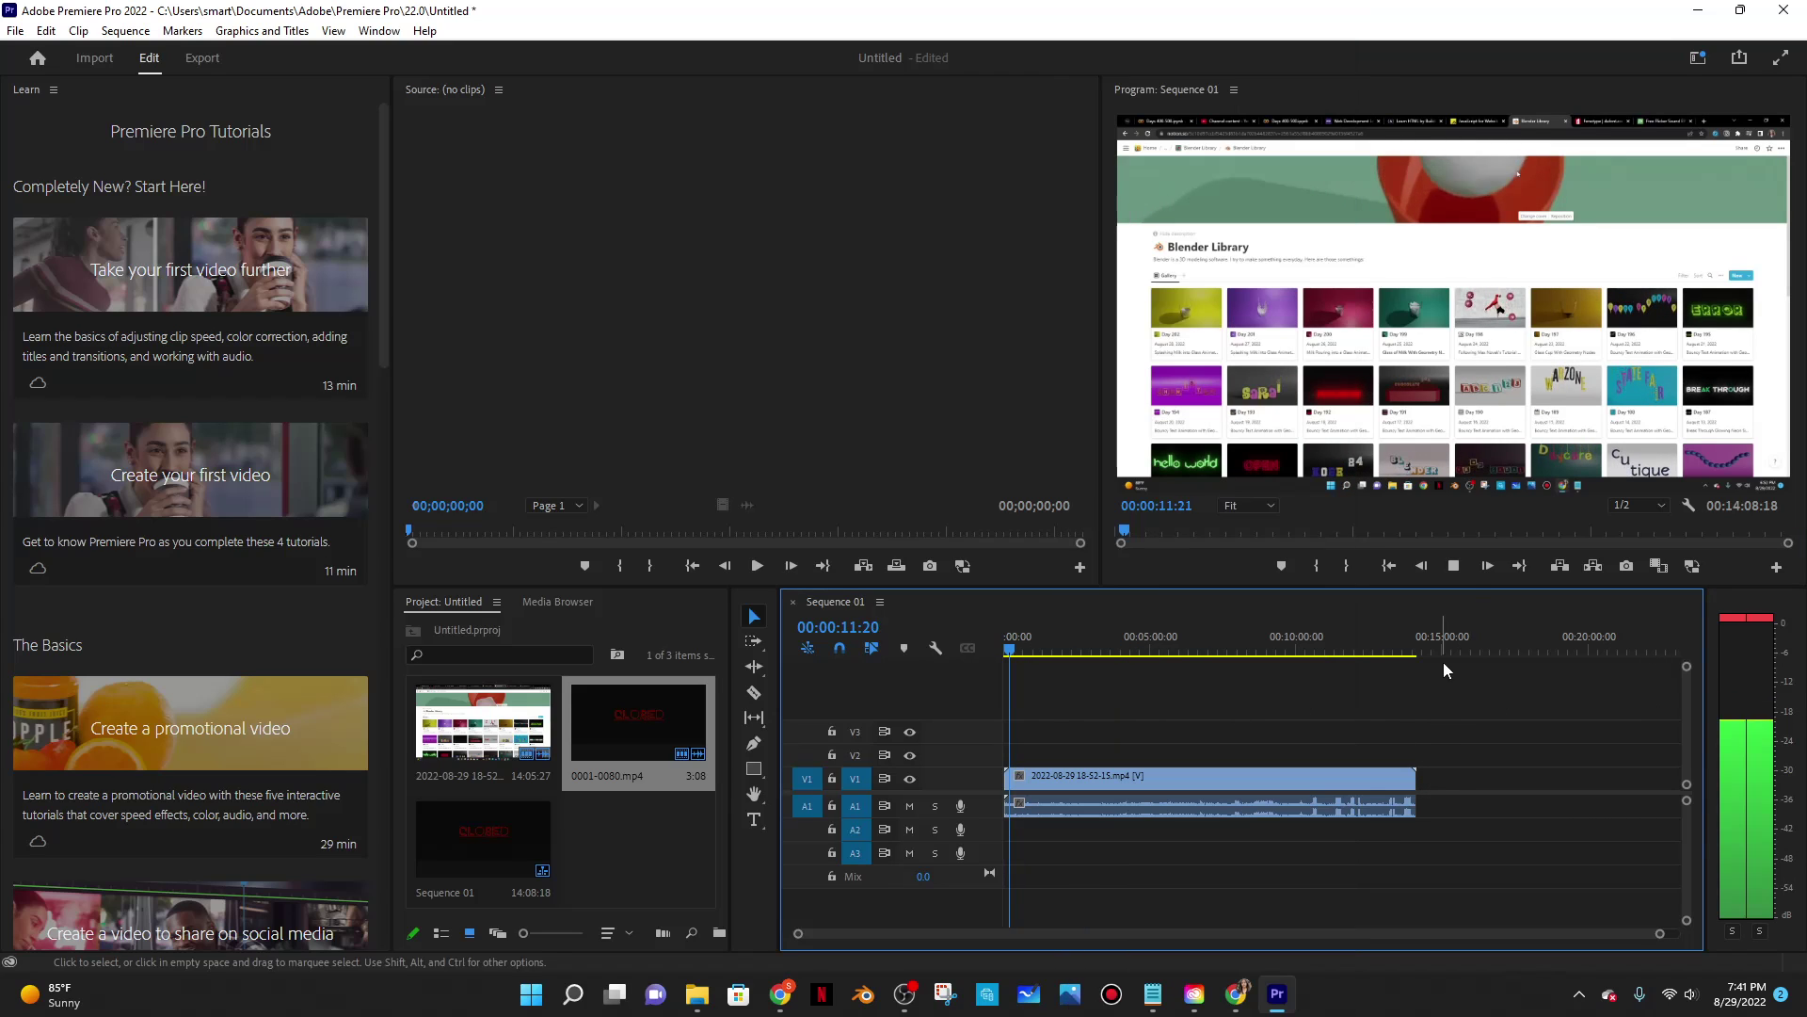
pyautogui.rightClick(1058, 811)
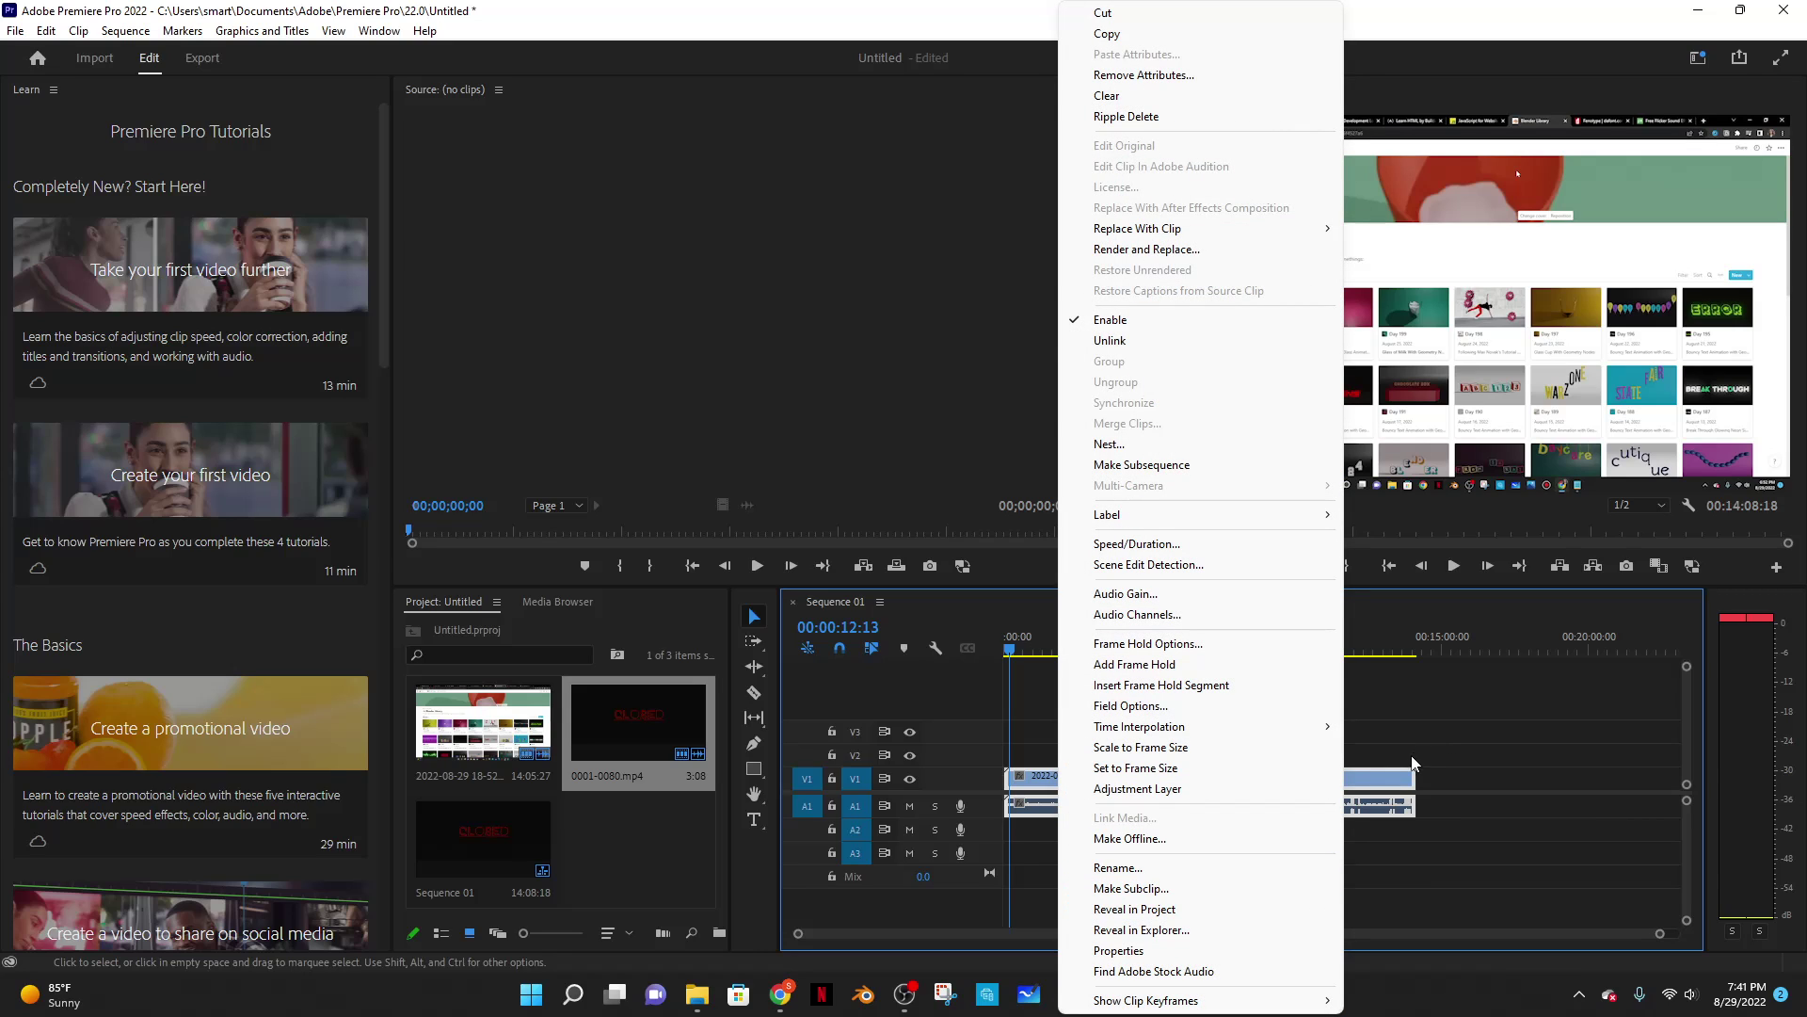
pyautogui.click(1111, 340)
# Adjust the audio gain of the unlinked recording on track A1 and play a short stretch to check the level
pyautogui.click(1080, 806)
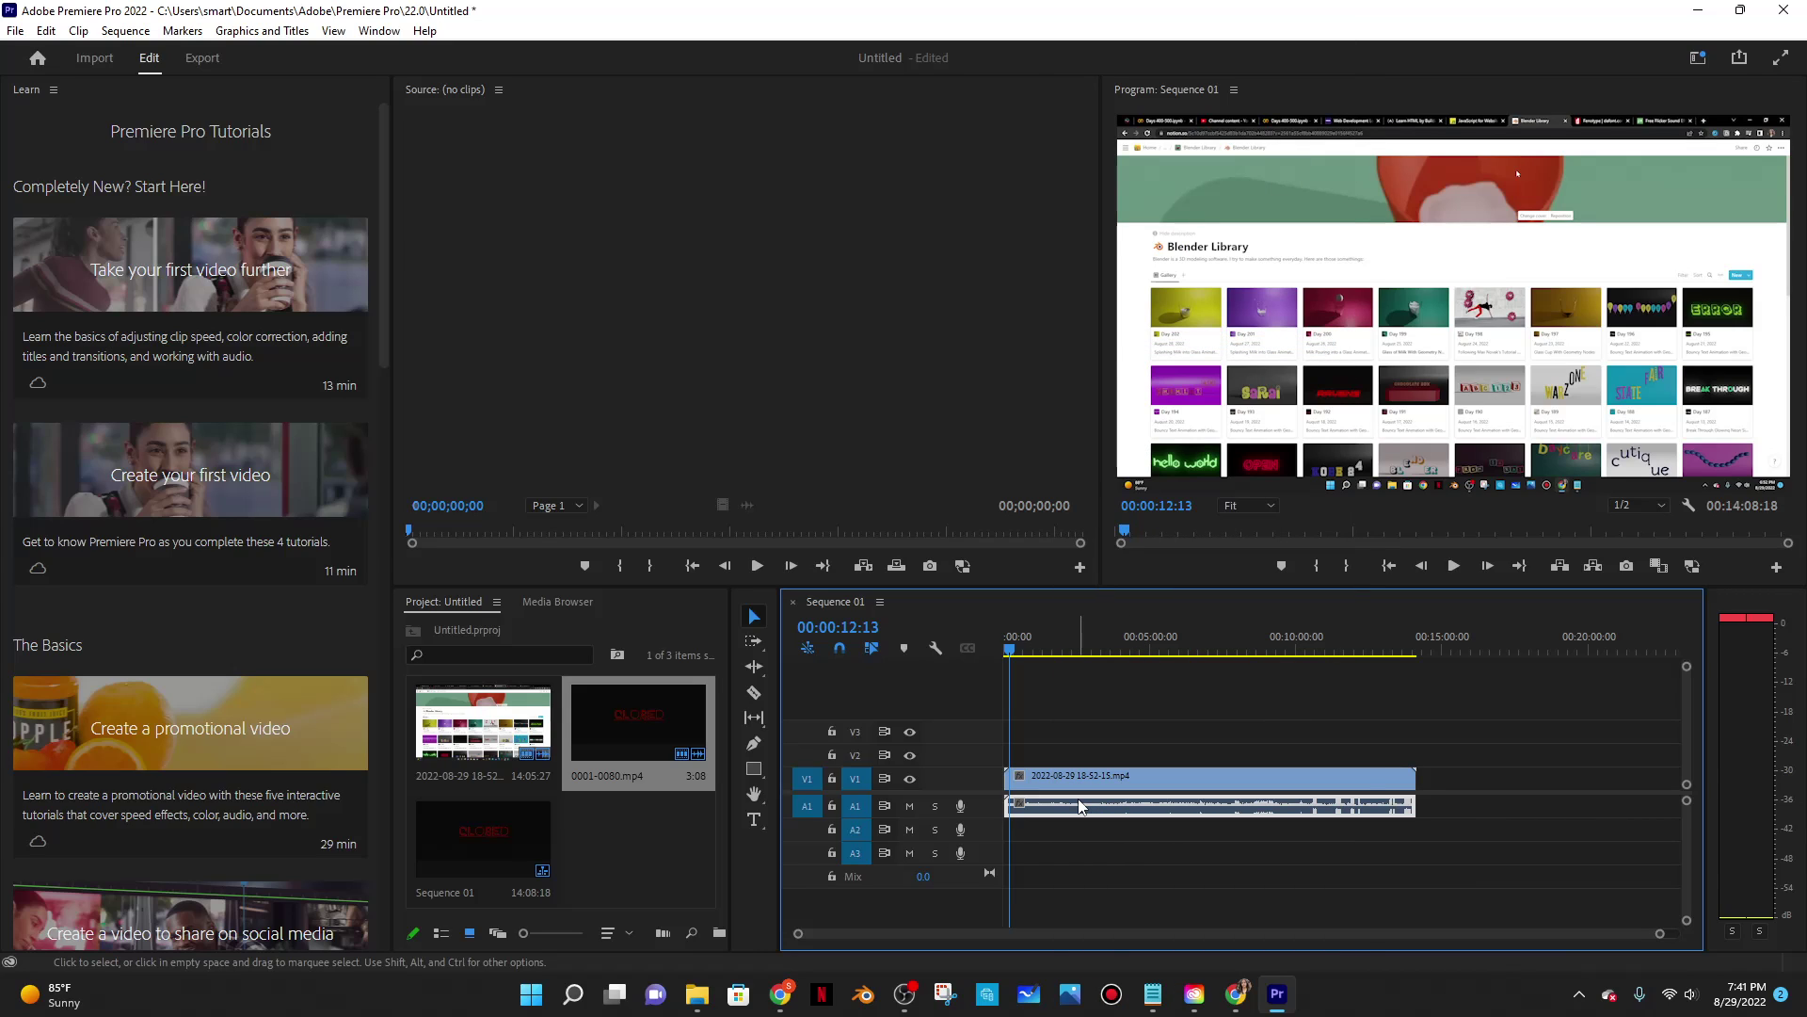
pyautogui.rightClick(1080, 806)
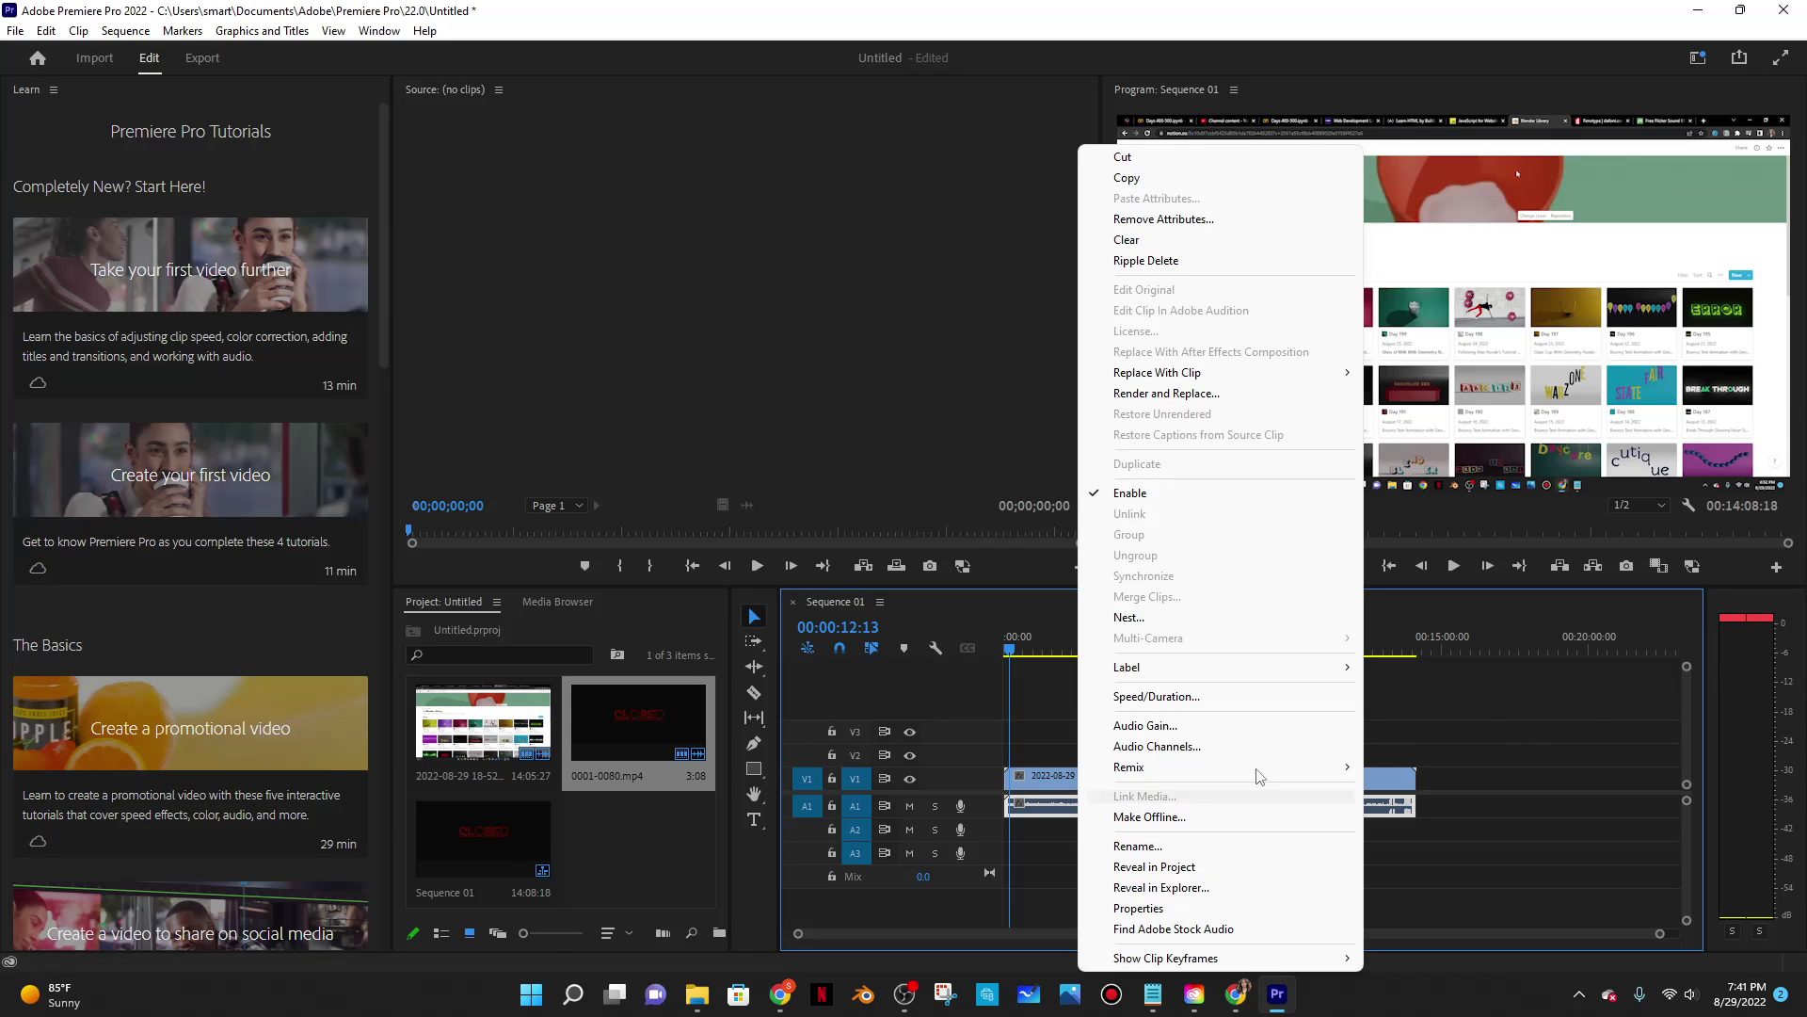
pyautogui.click(1246, 727)
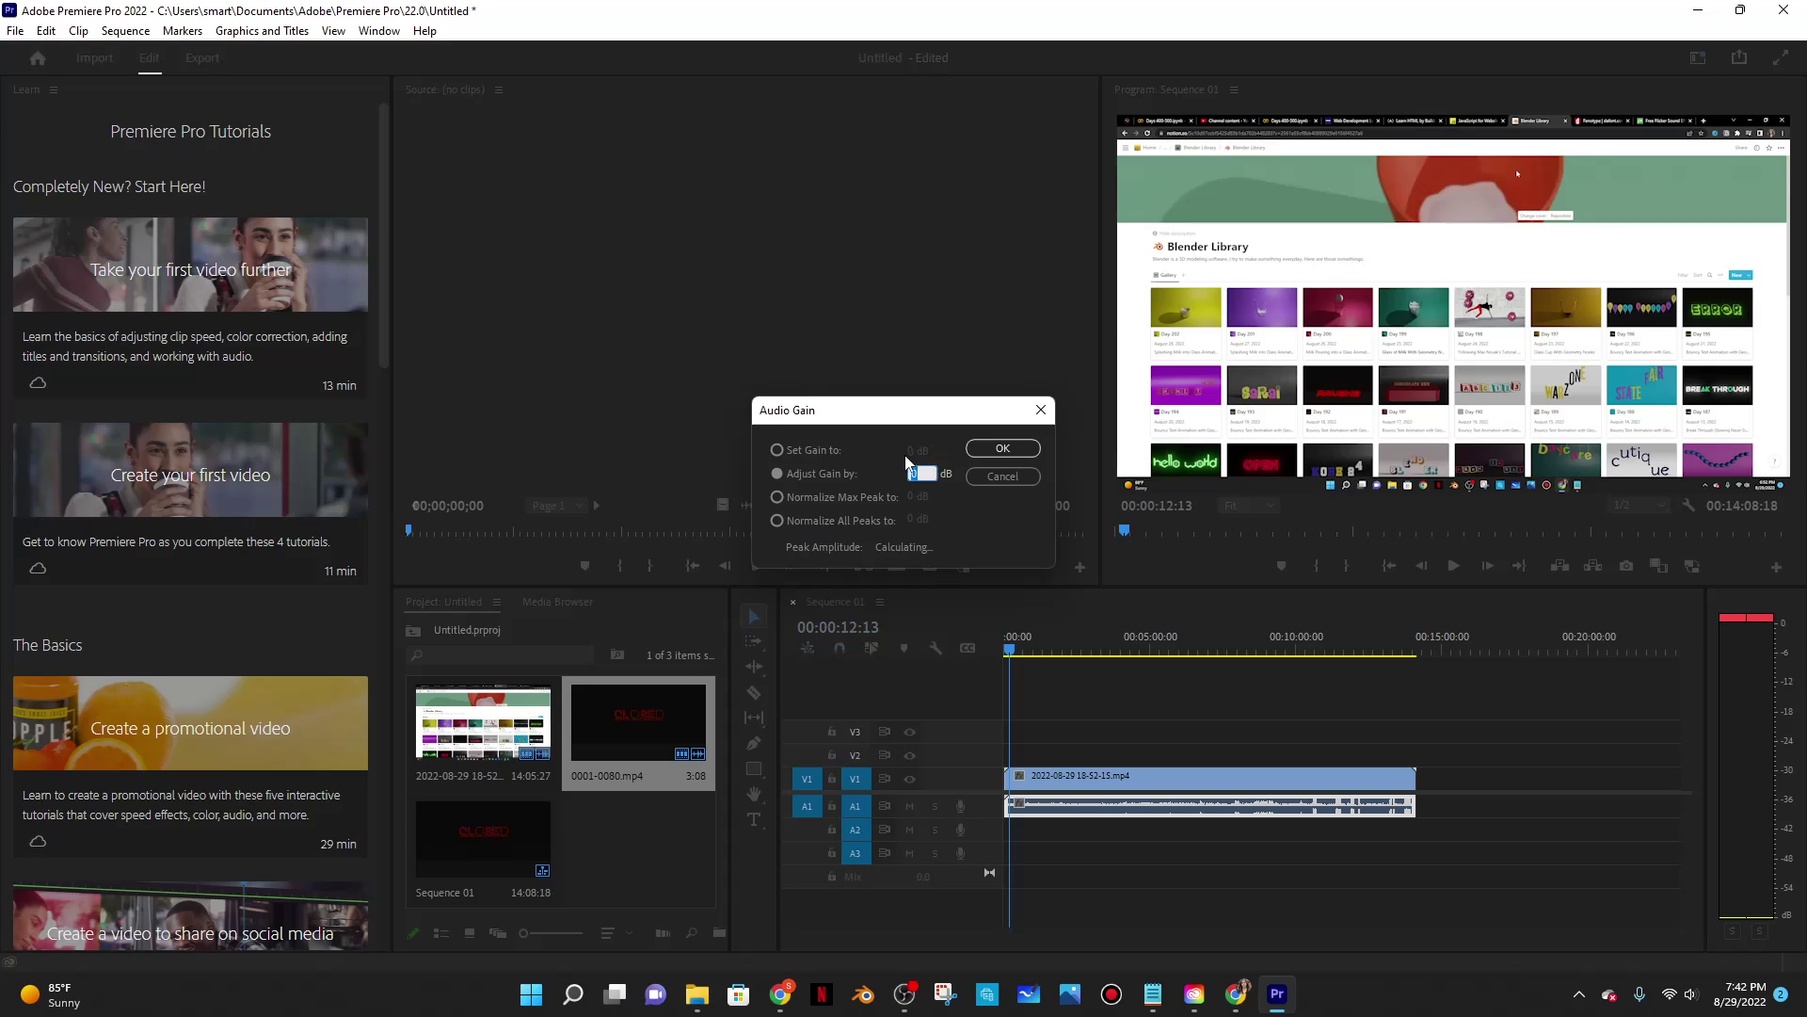
pyautogui.click(910, 473)
pyautogui.click(997, 450)
pyautogui.click(1454, 567)
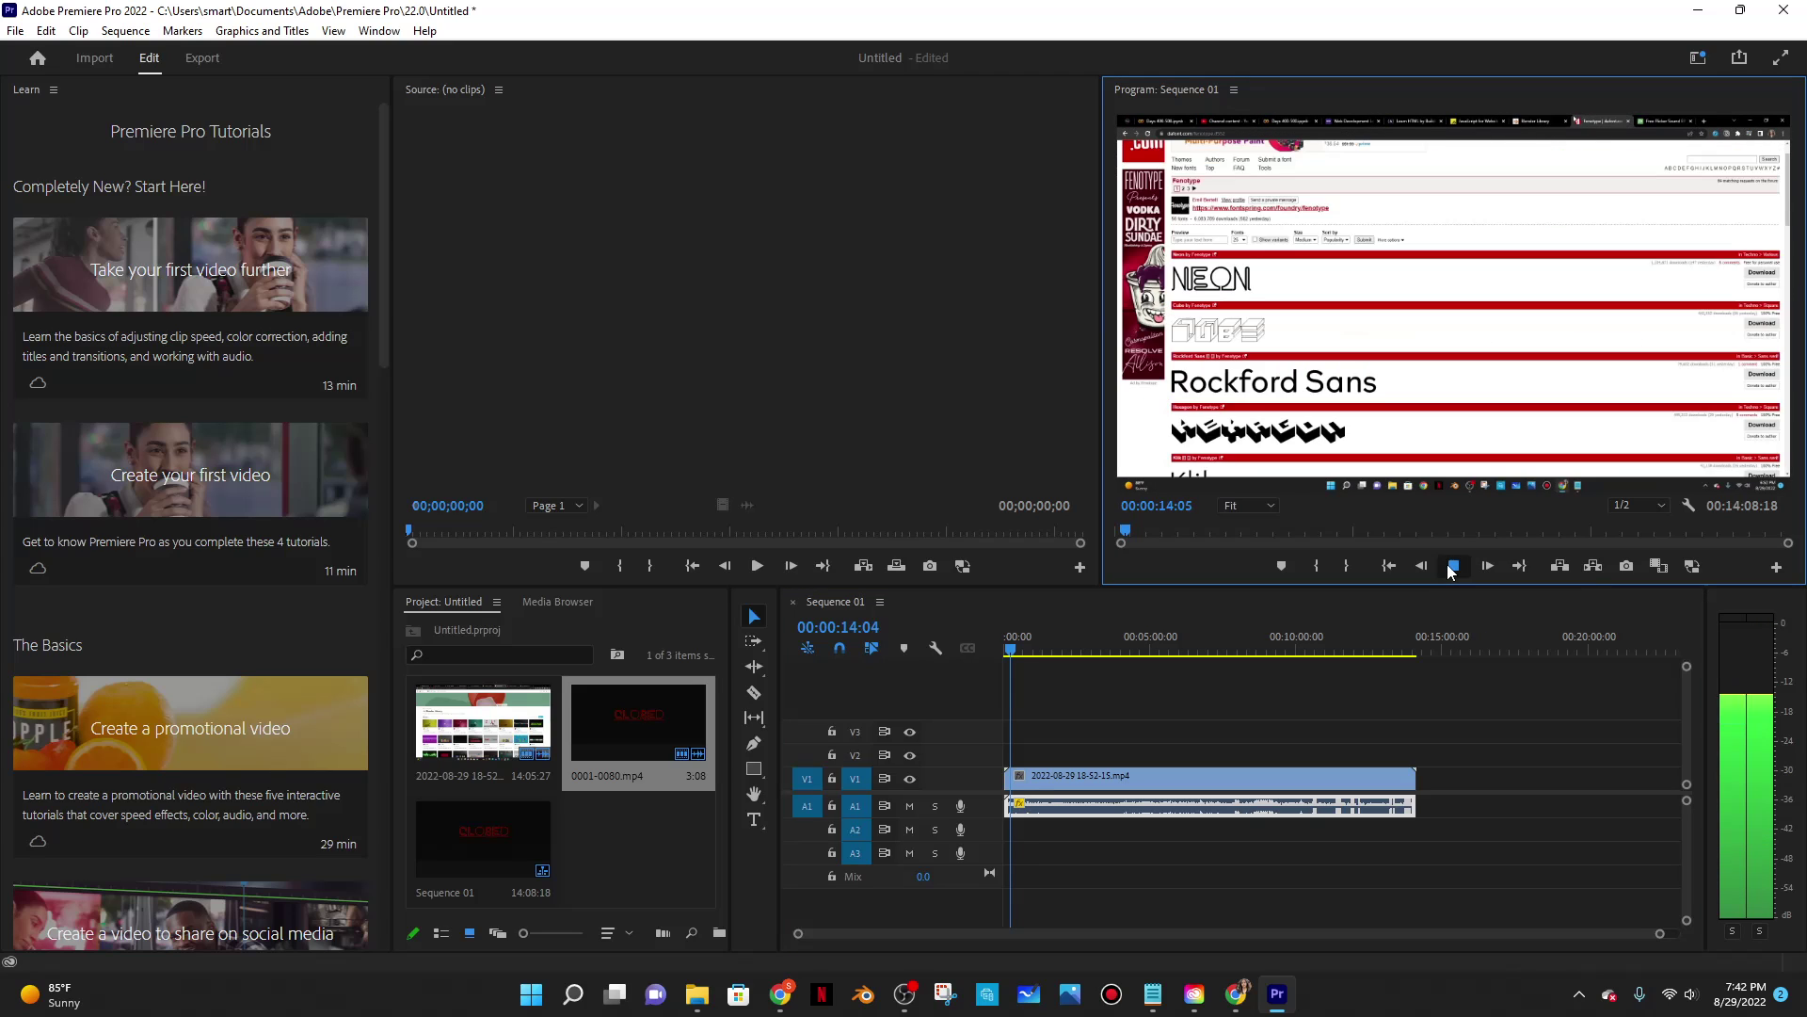
pyautogui.click(1452, 566)
# Append another copy of 0001-0080.mp4 to the end of the V1 track, with the playhead at about 00:13:02
pyautogui.click(1027, 650)
pyautogui.moveTo(1145, 652); pyautogui.dragTo(1385, 652)
pyautogui.click(732, 749)
pyautogui.moveTo(1430, 784); pyautogui.dragTo(1431, 784)
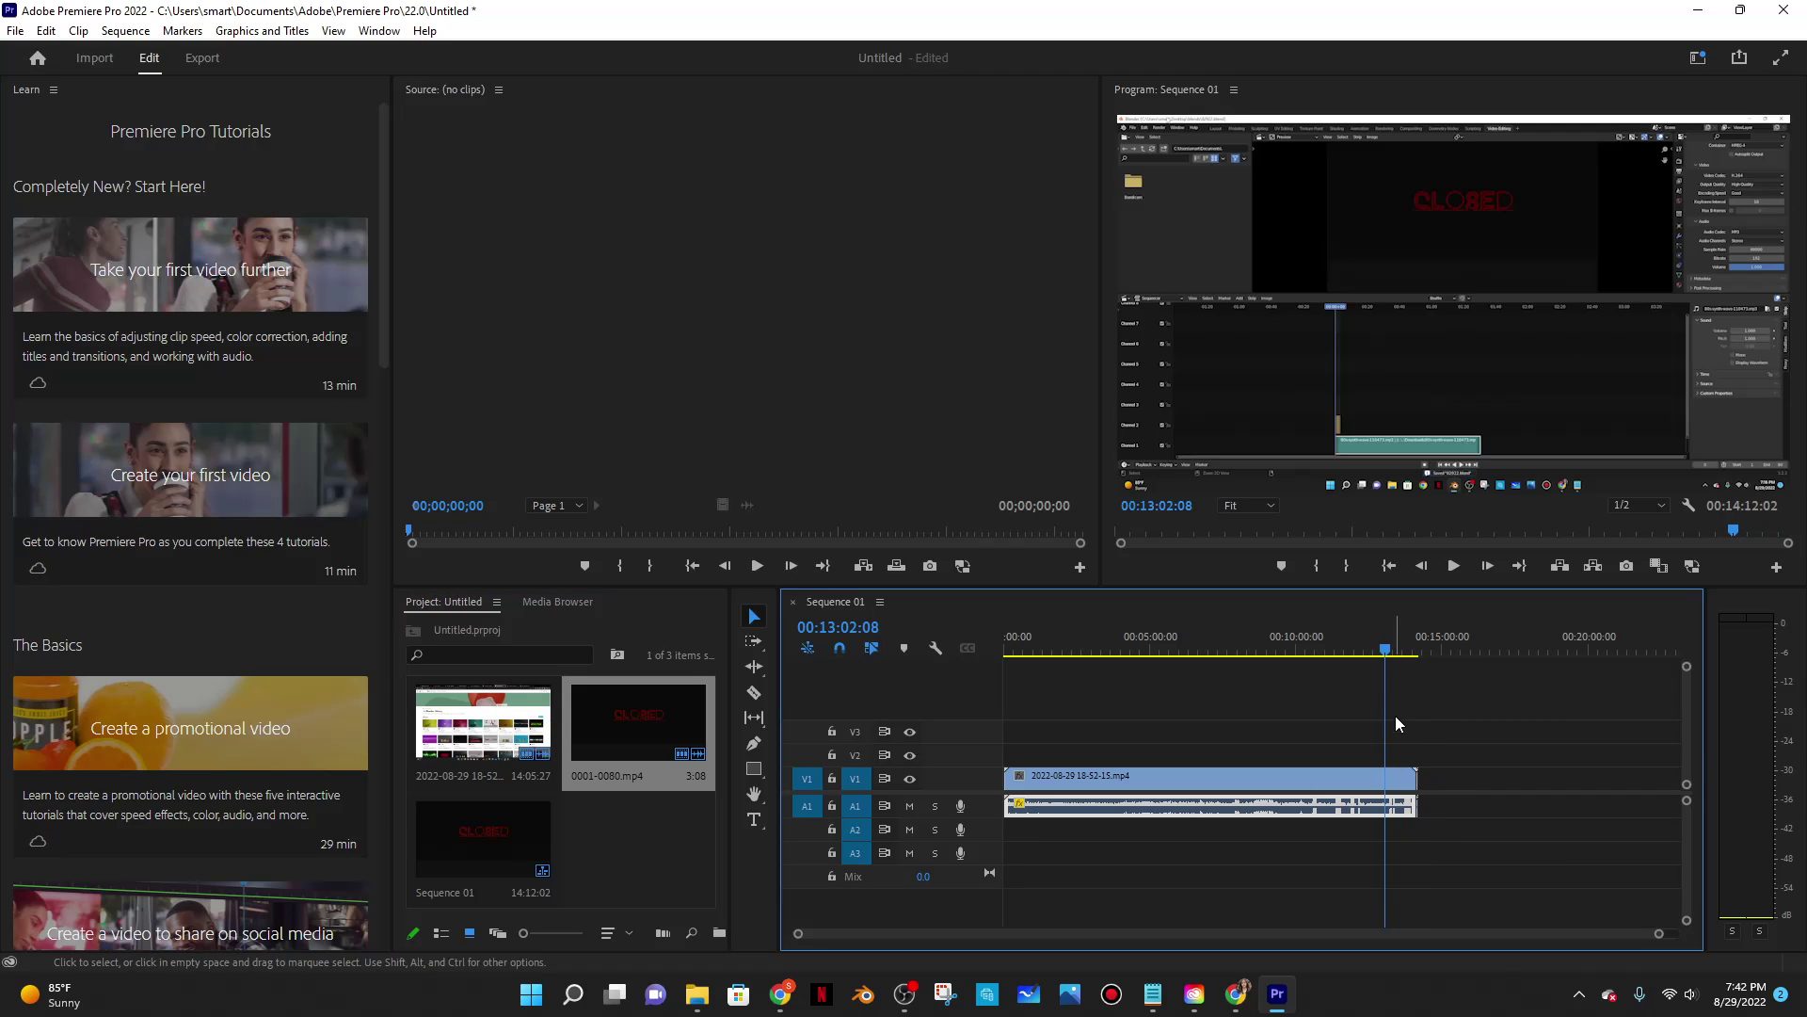
# Scrub and play the sequence from about 00:12:39 to 00:13:54 to review how the recording ends
pyautogui.click(1390, 651)
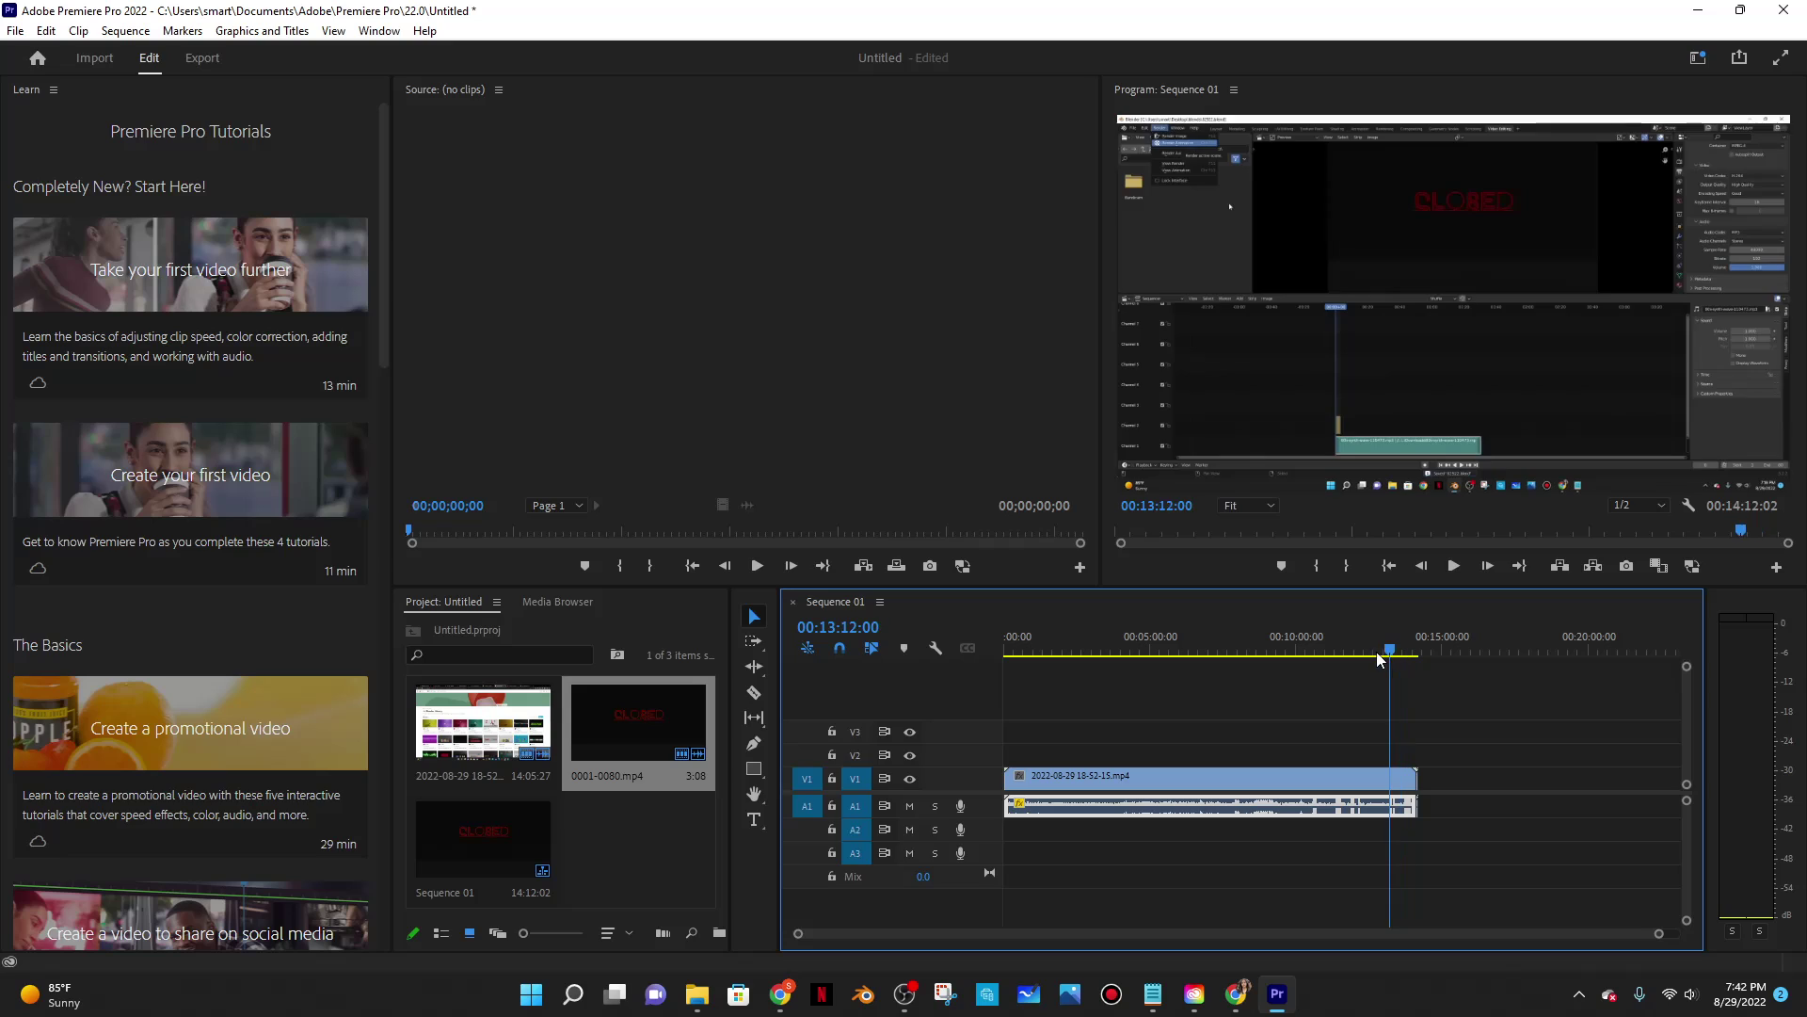
pyautogui.click(1454, 565)
pyautogui.click(1405, 652)
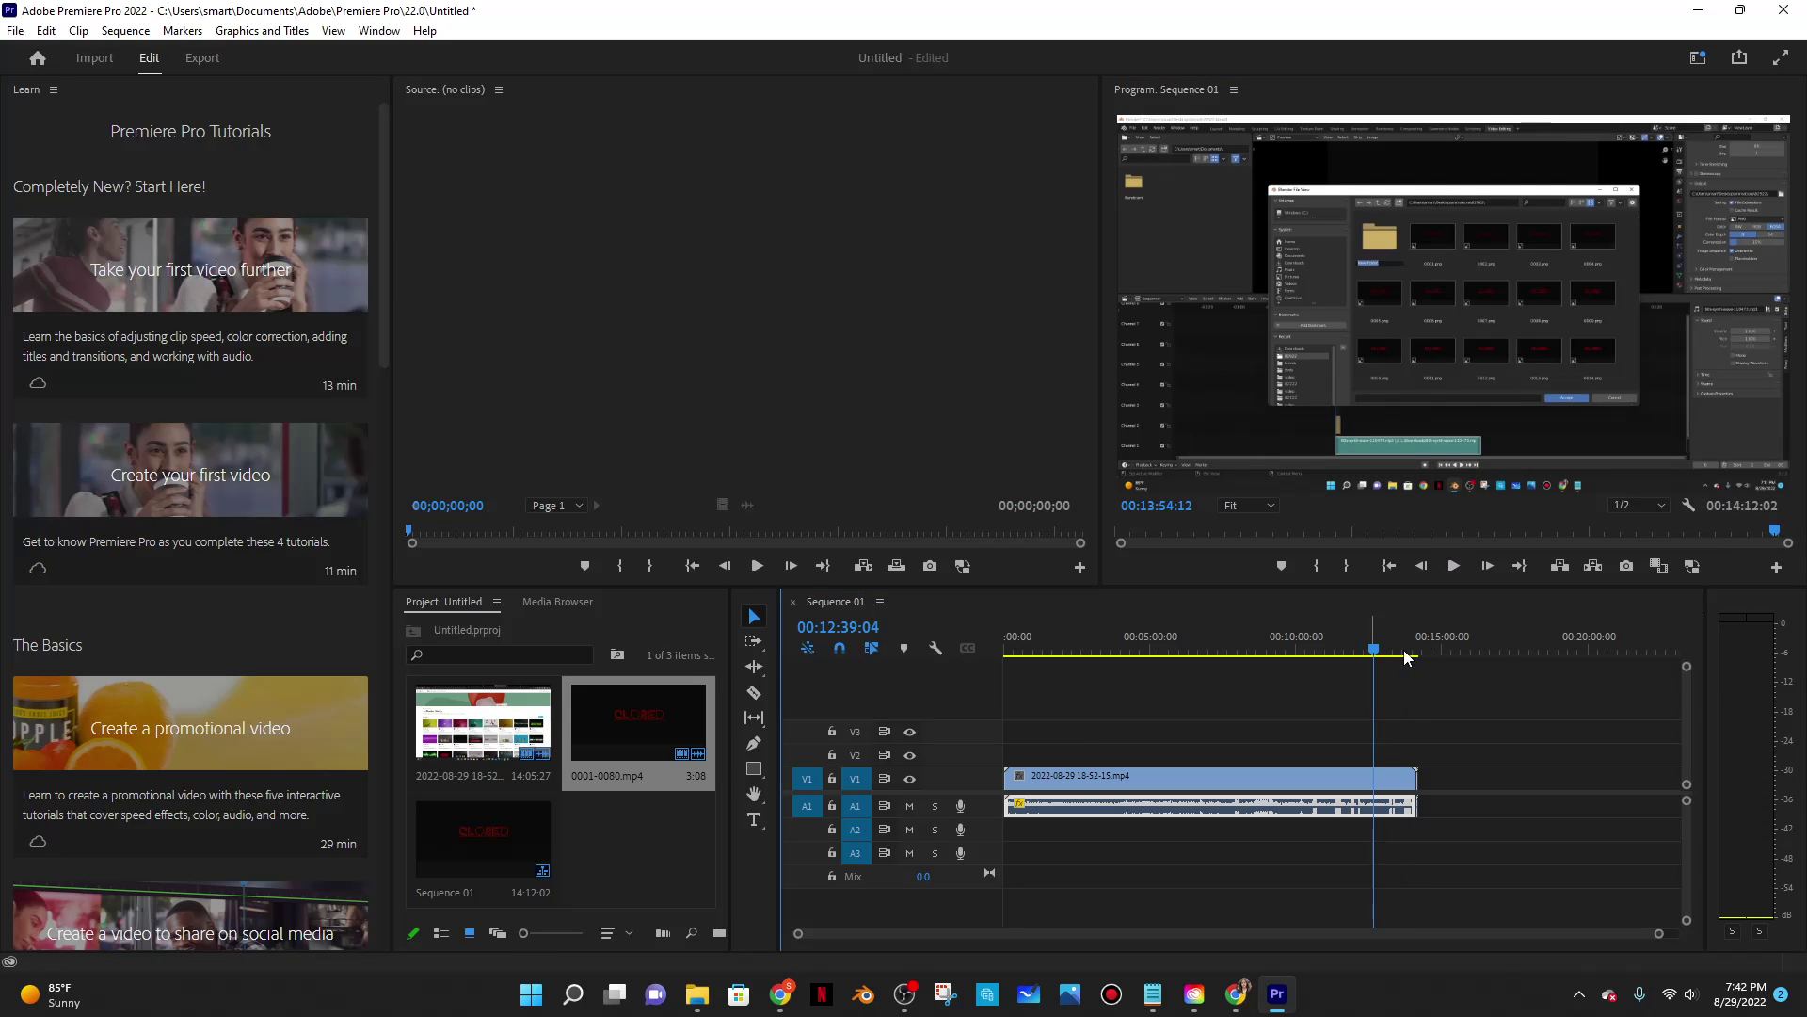
pyautogui.click(1453, 566)
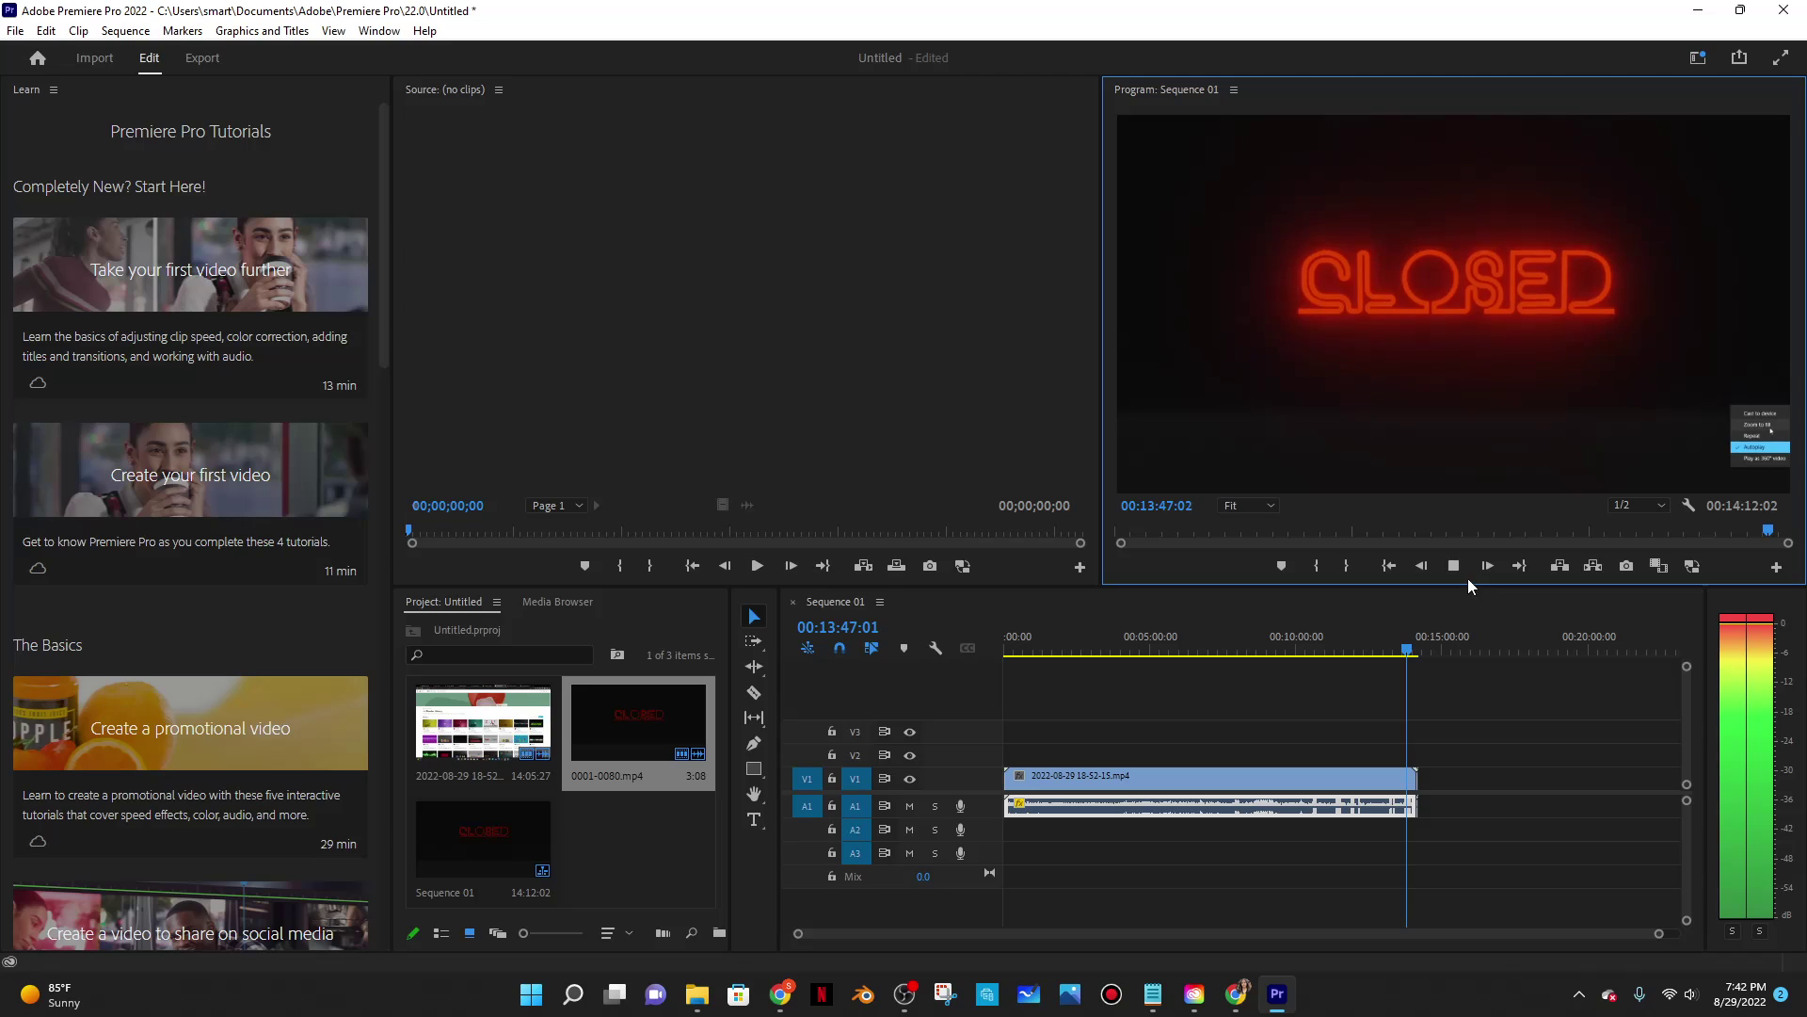
pyautogui.click(1412, 651)
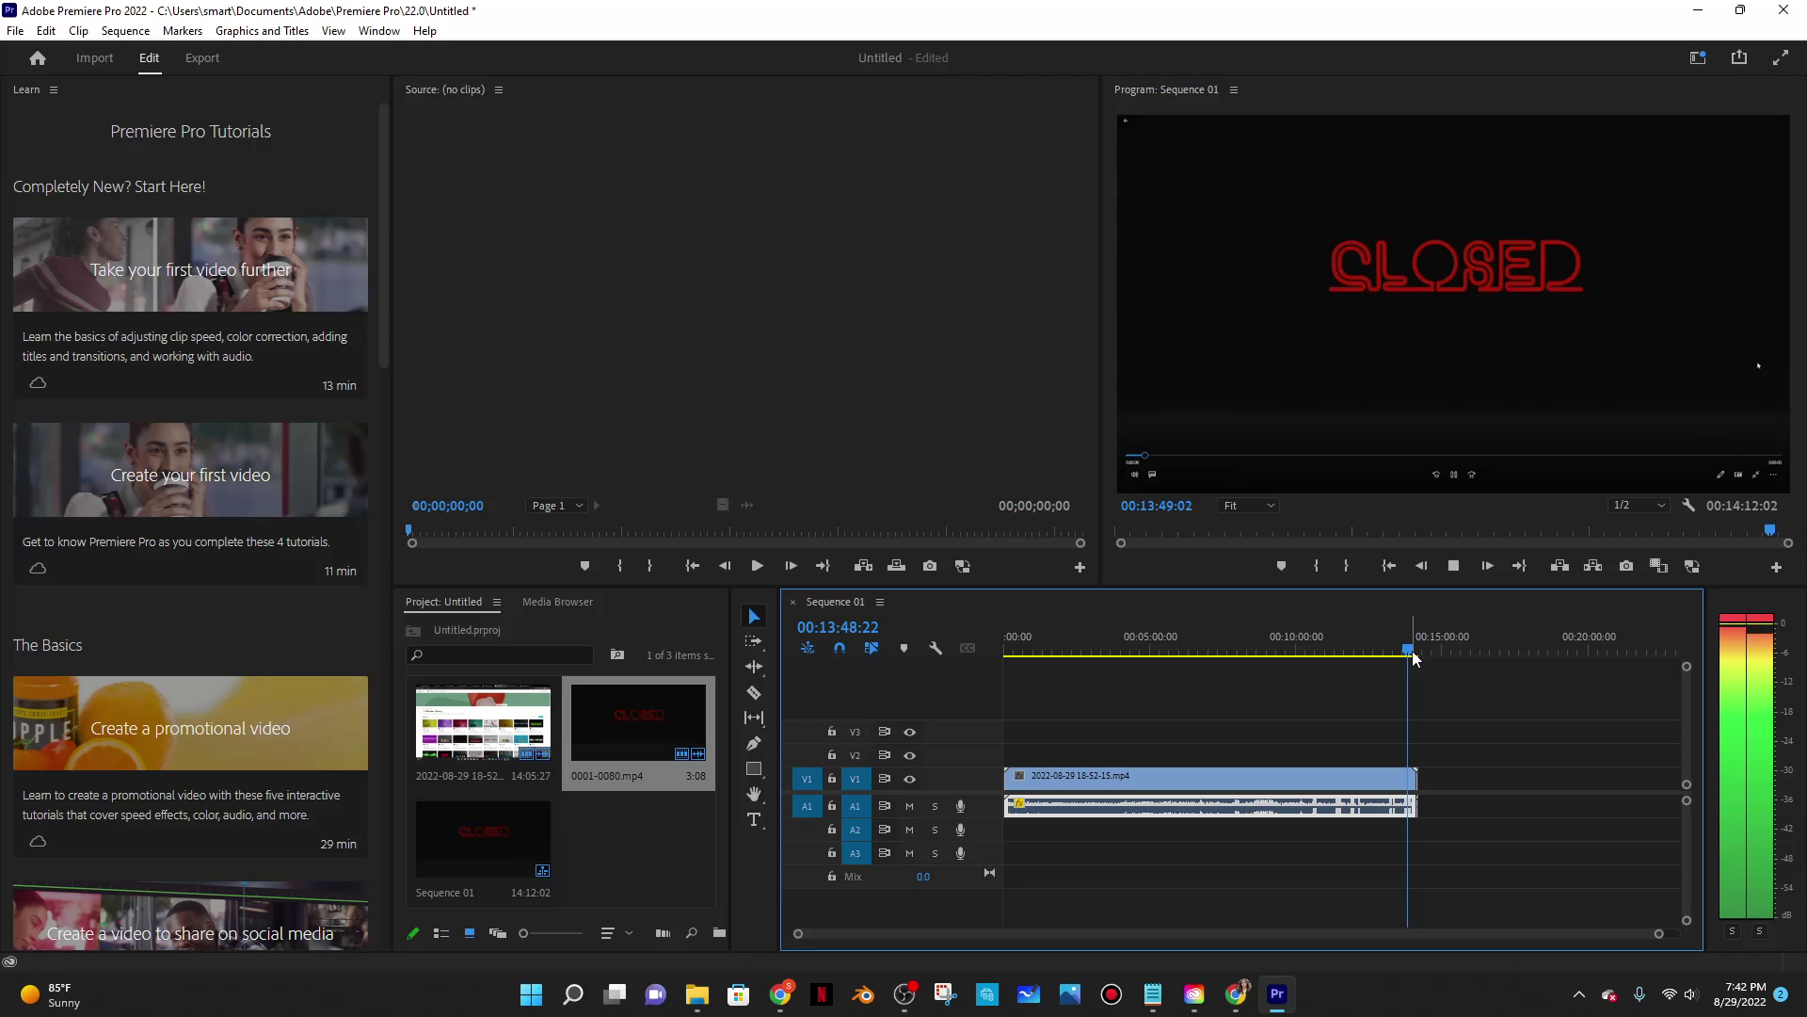
pyautogui.moveTo(1412, 649); pyautogui.dragTo(1404, 649)
pyautogui.click(1456, 570)
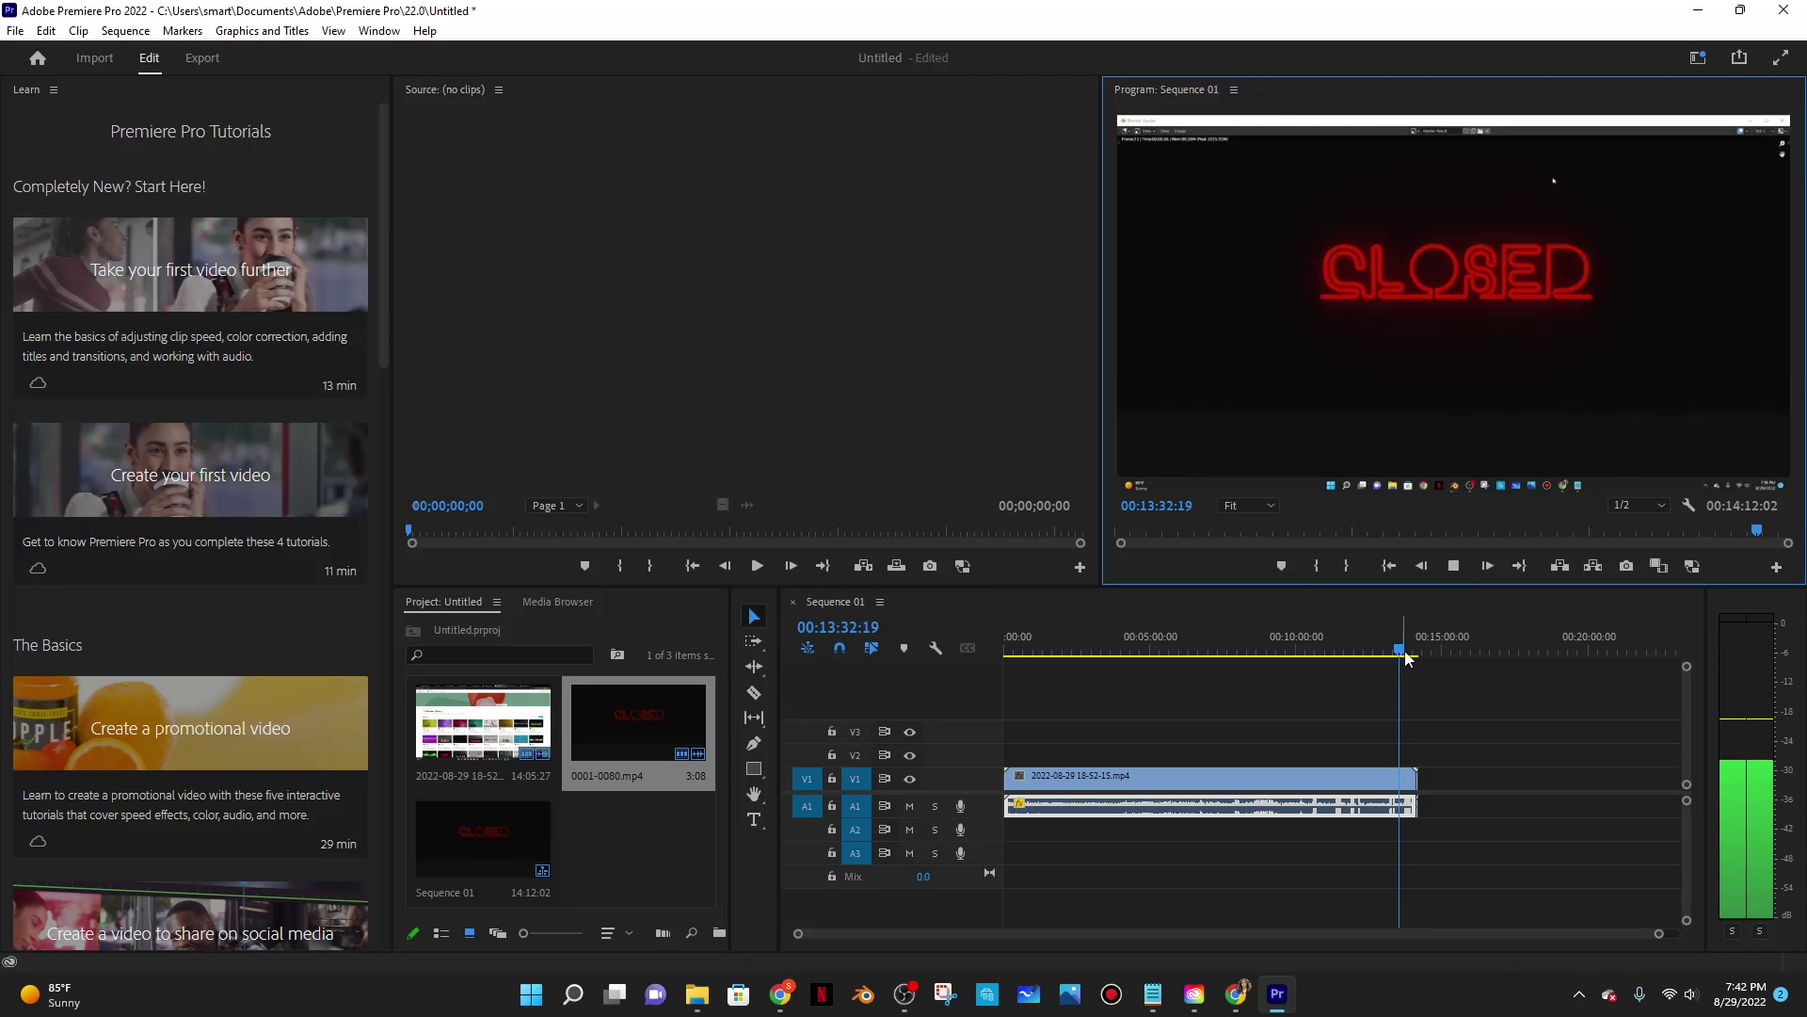
# Replay the sequence between about 00:13:28 and 00:13:40 to examine the closing part of the recording
pyautogui.click(1411, 657)
pyautogui.moveTo(1411, 659); pyautogui.dragTo(1395, 652)
pyautogui.click(1455, 566)
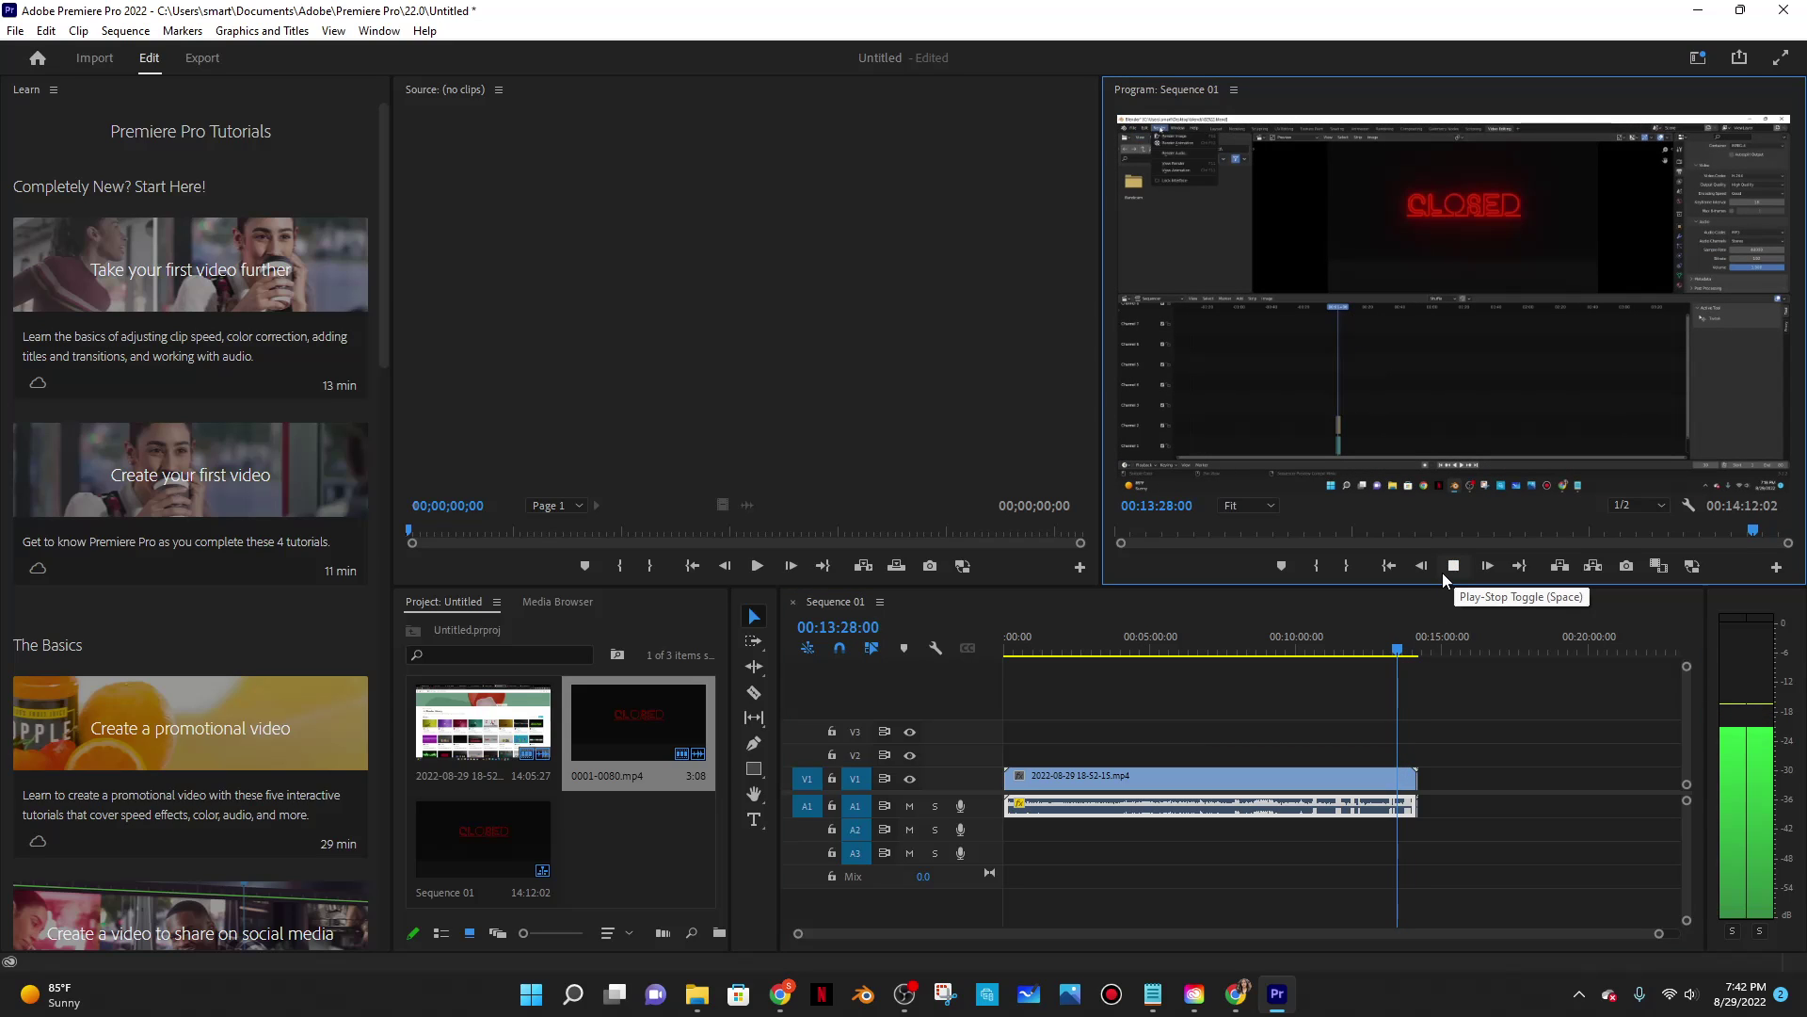
pyautogui.click(1487, 568)
pyautogui.click(1488, 567)
pyautogui.click(1488, 566)
pyautogui.click(1487, 567)
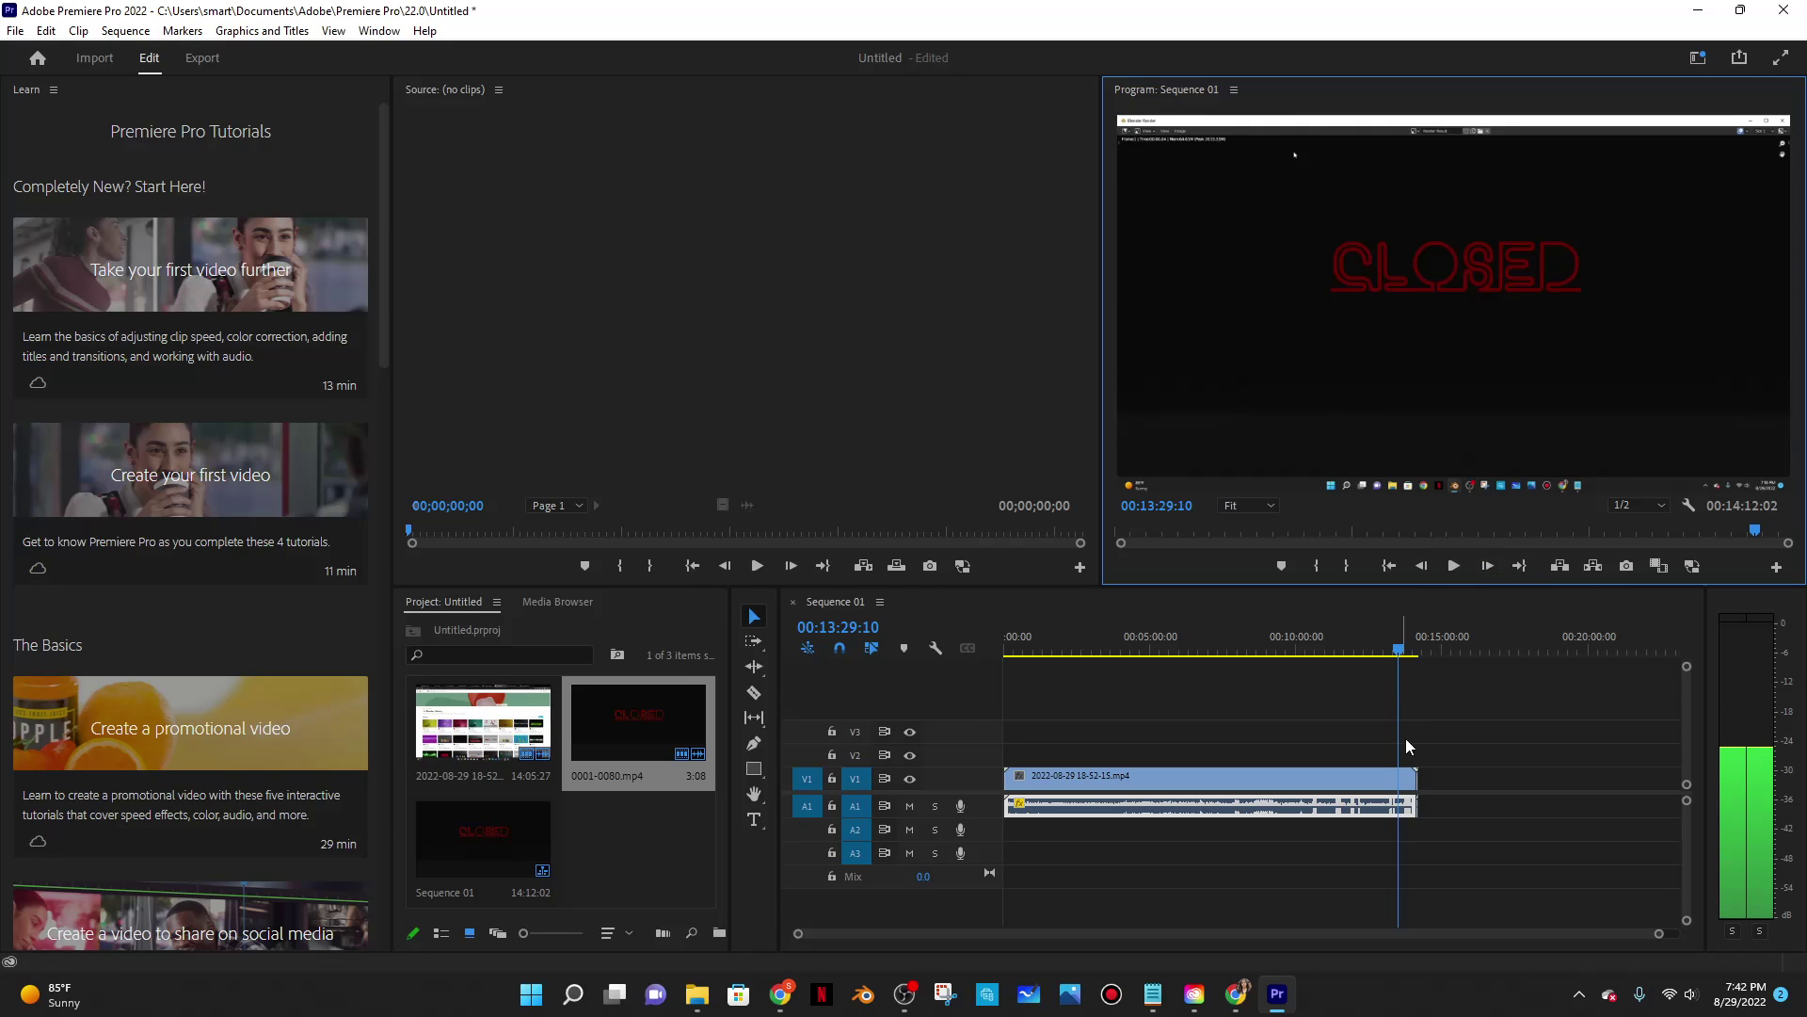
pyautogui.press('space')
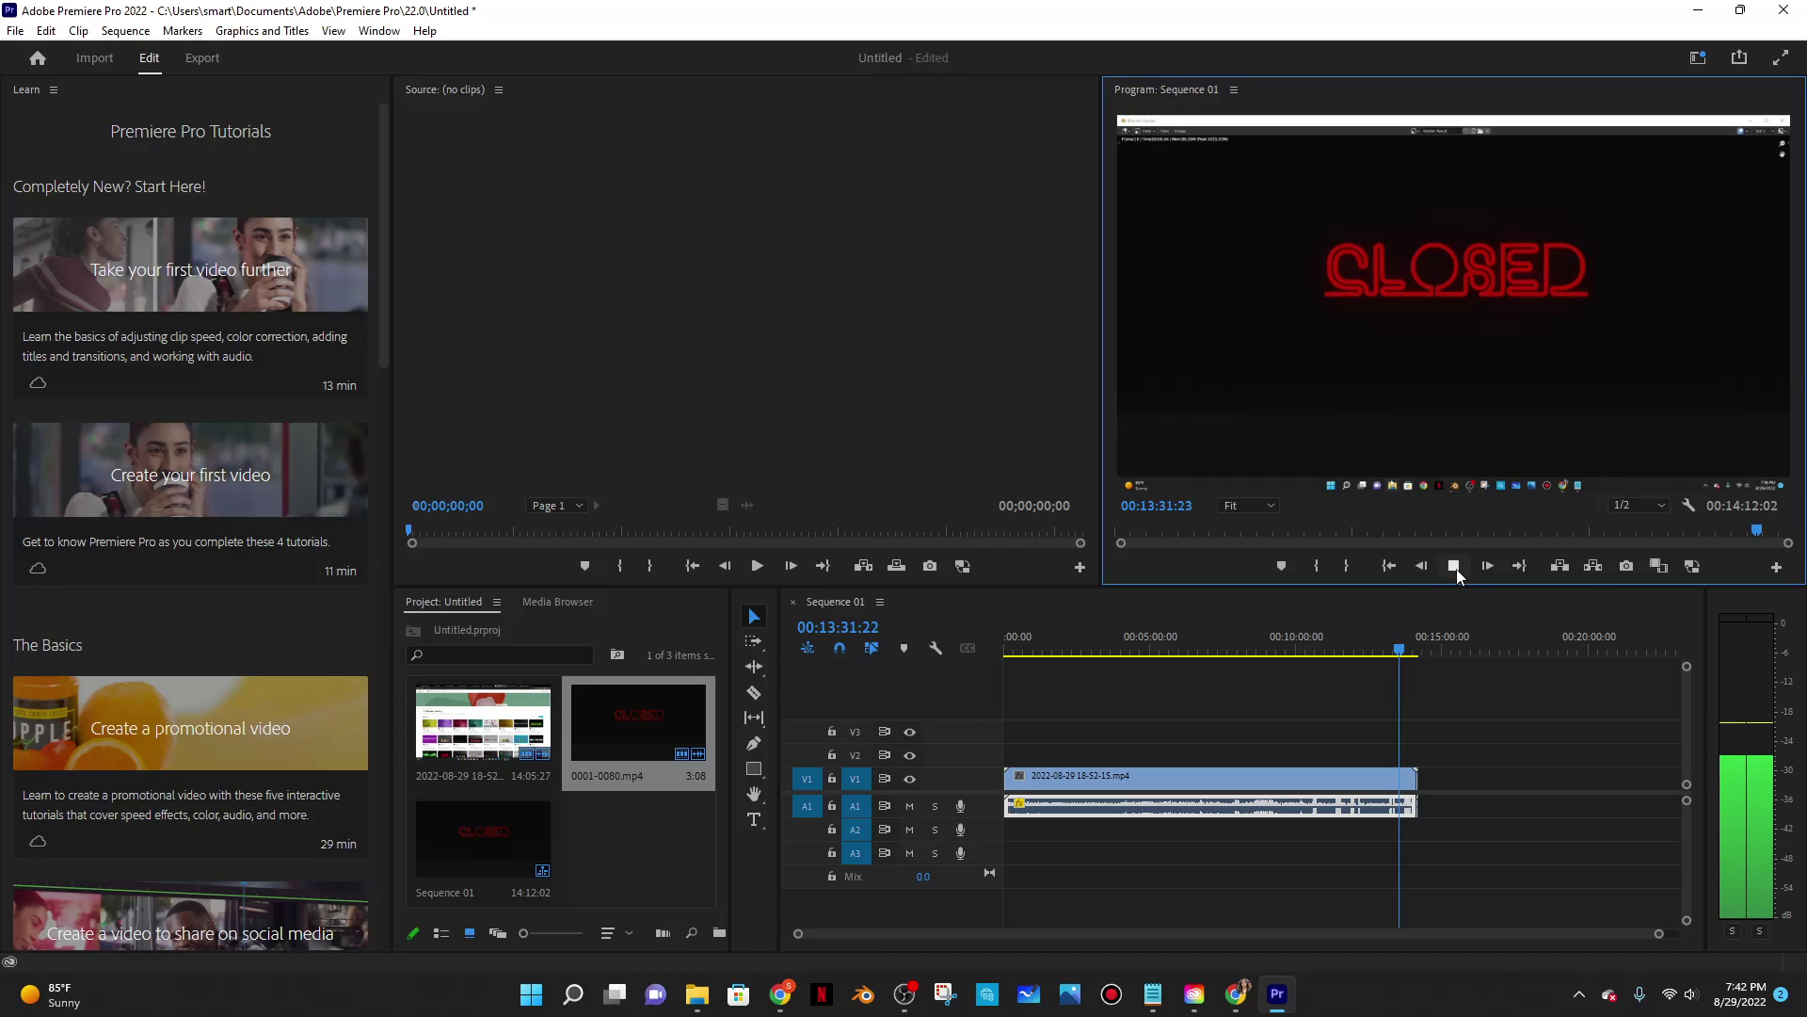
pyautogui.press('space')
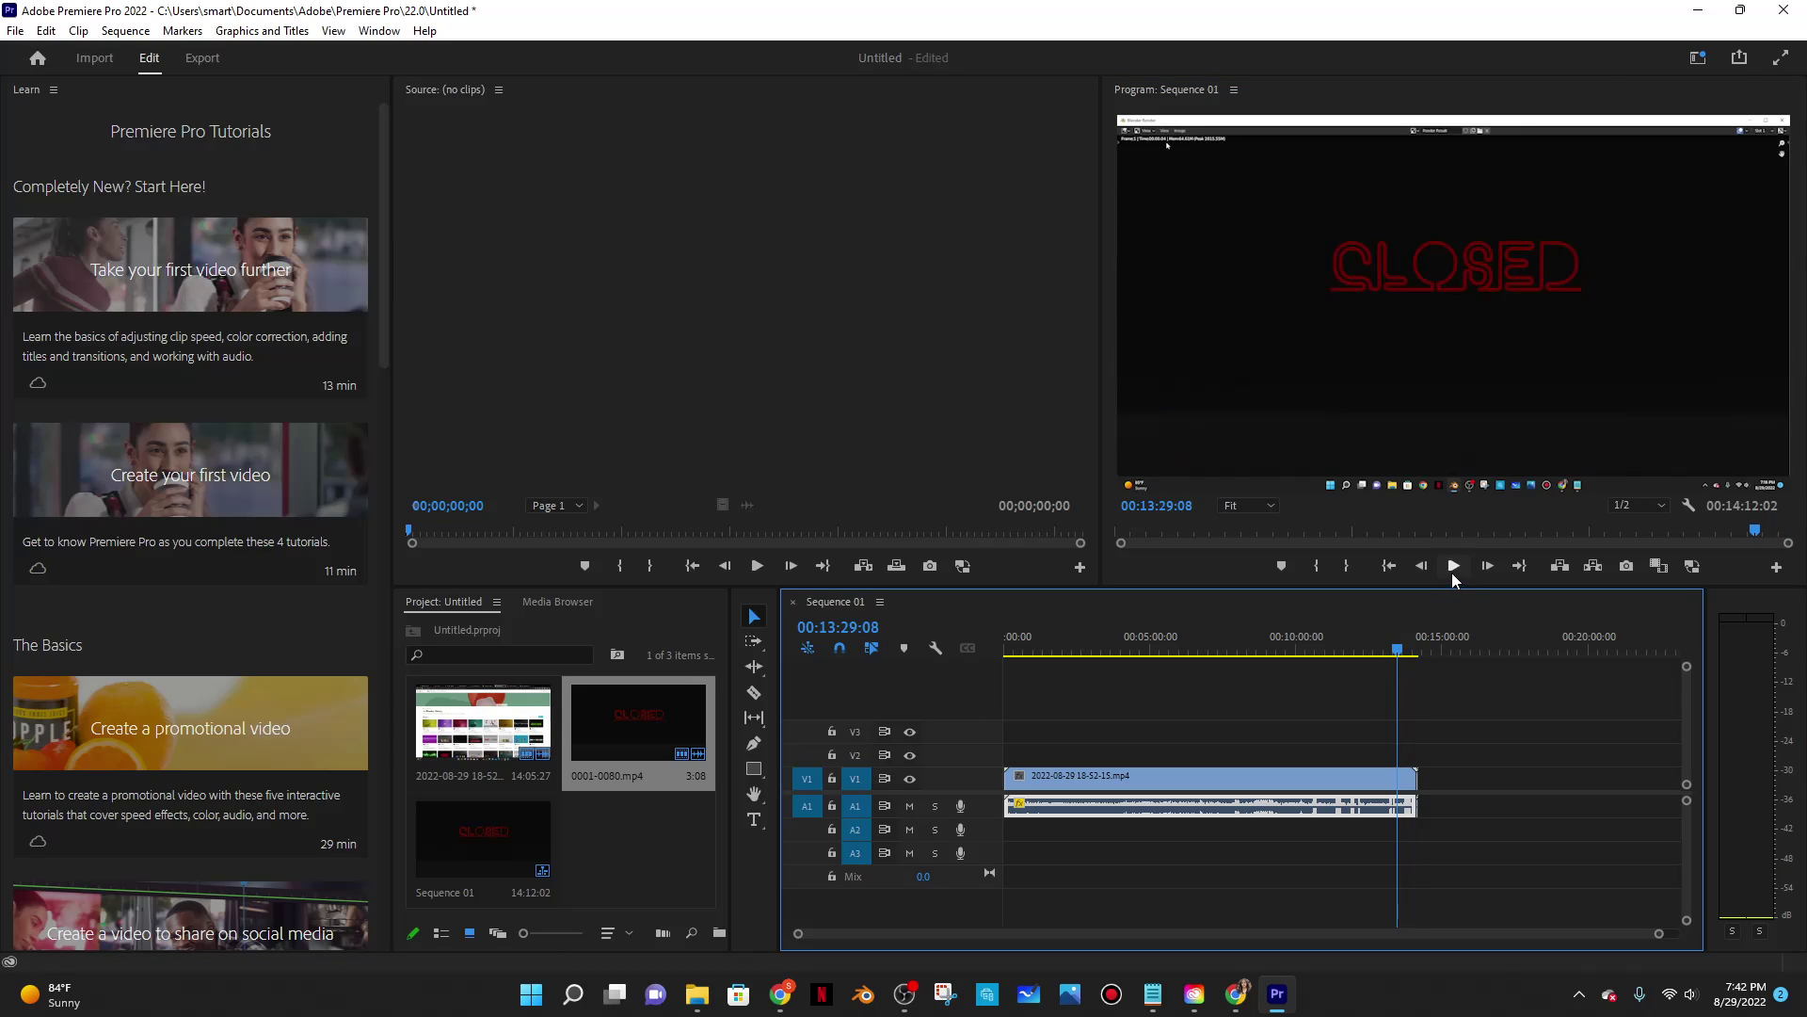
pyautogui.click(1402, 650)
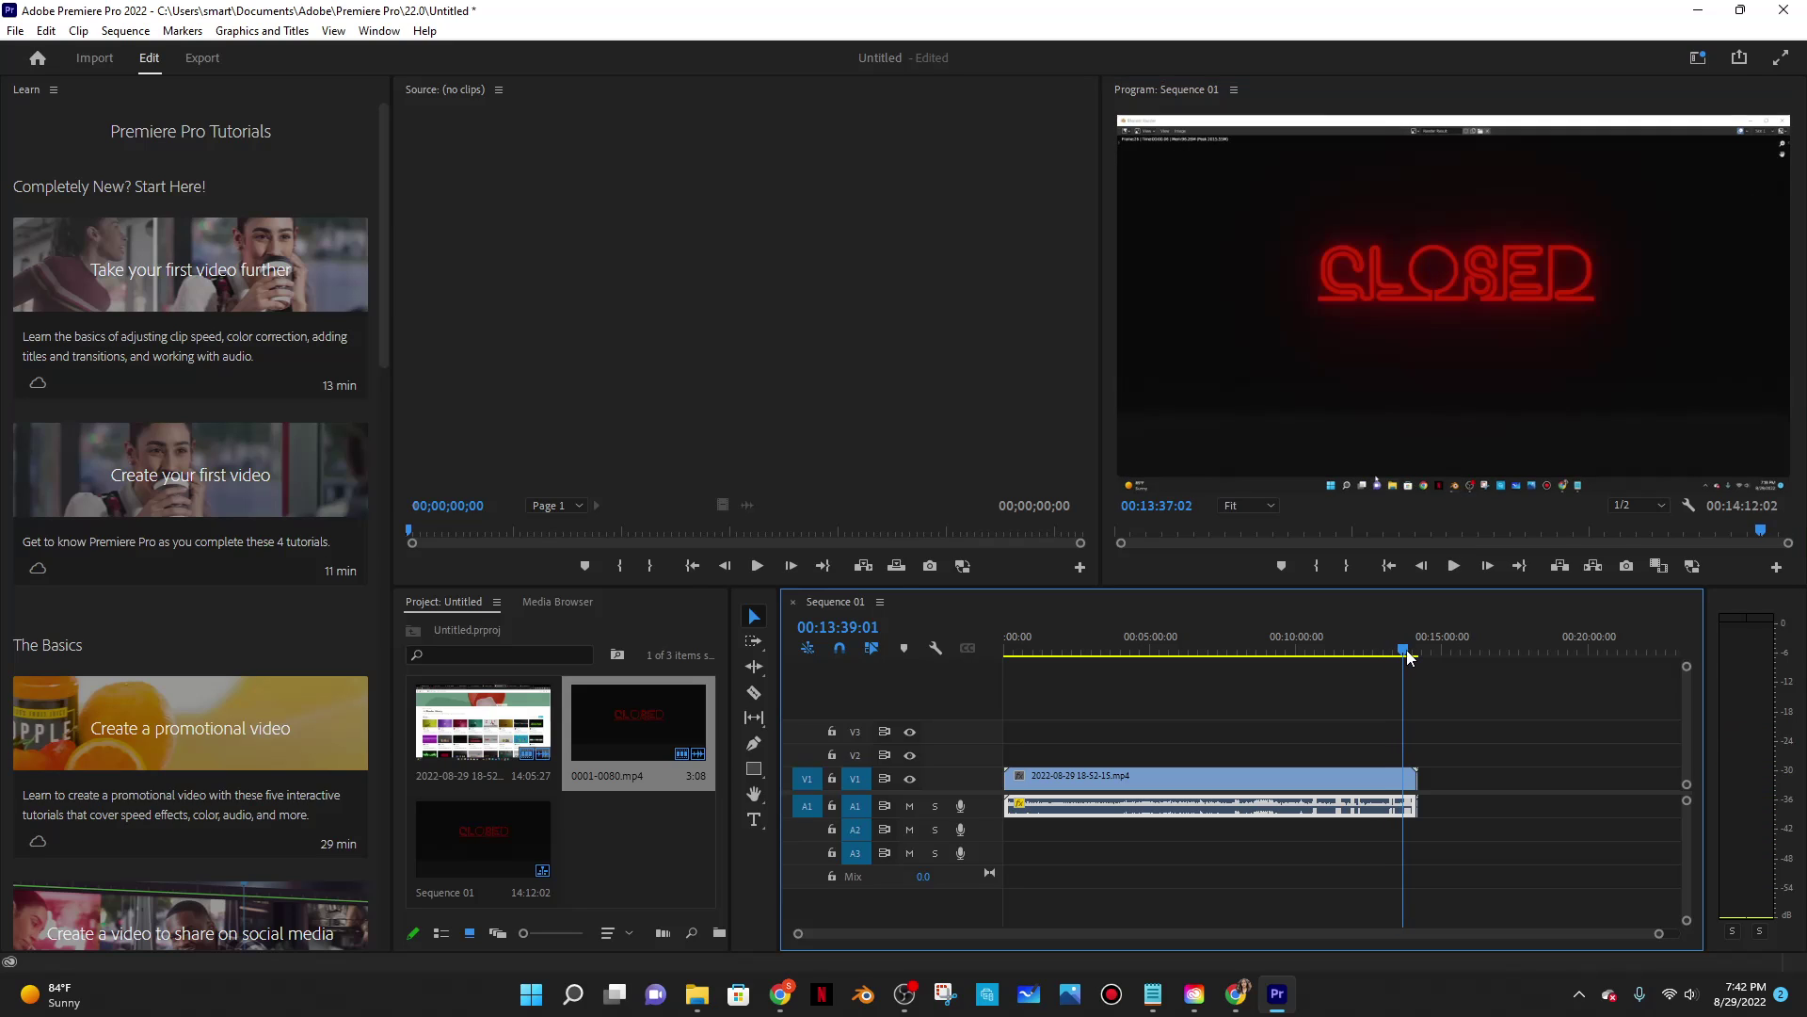
pyautogui.click(1454, 566)
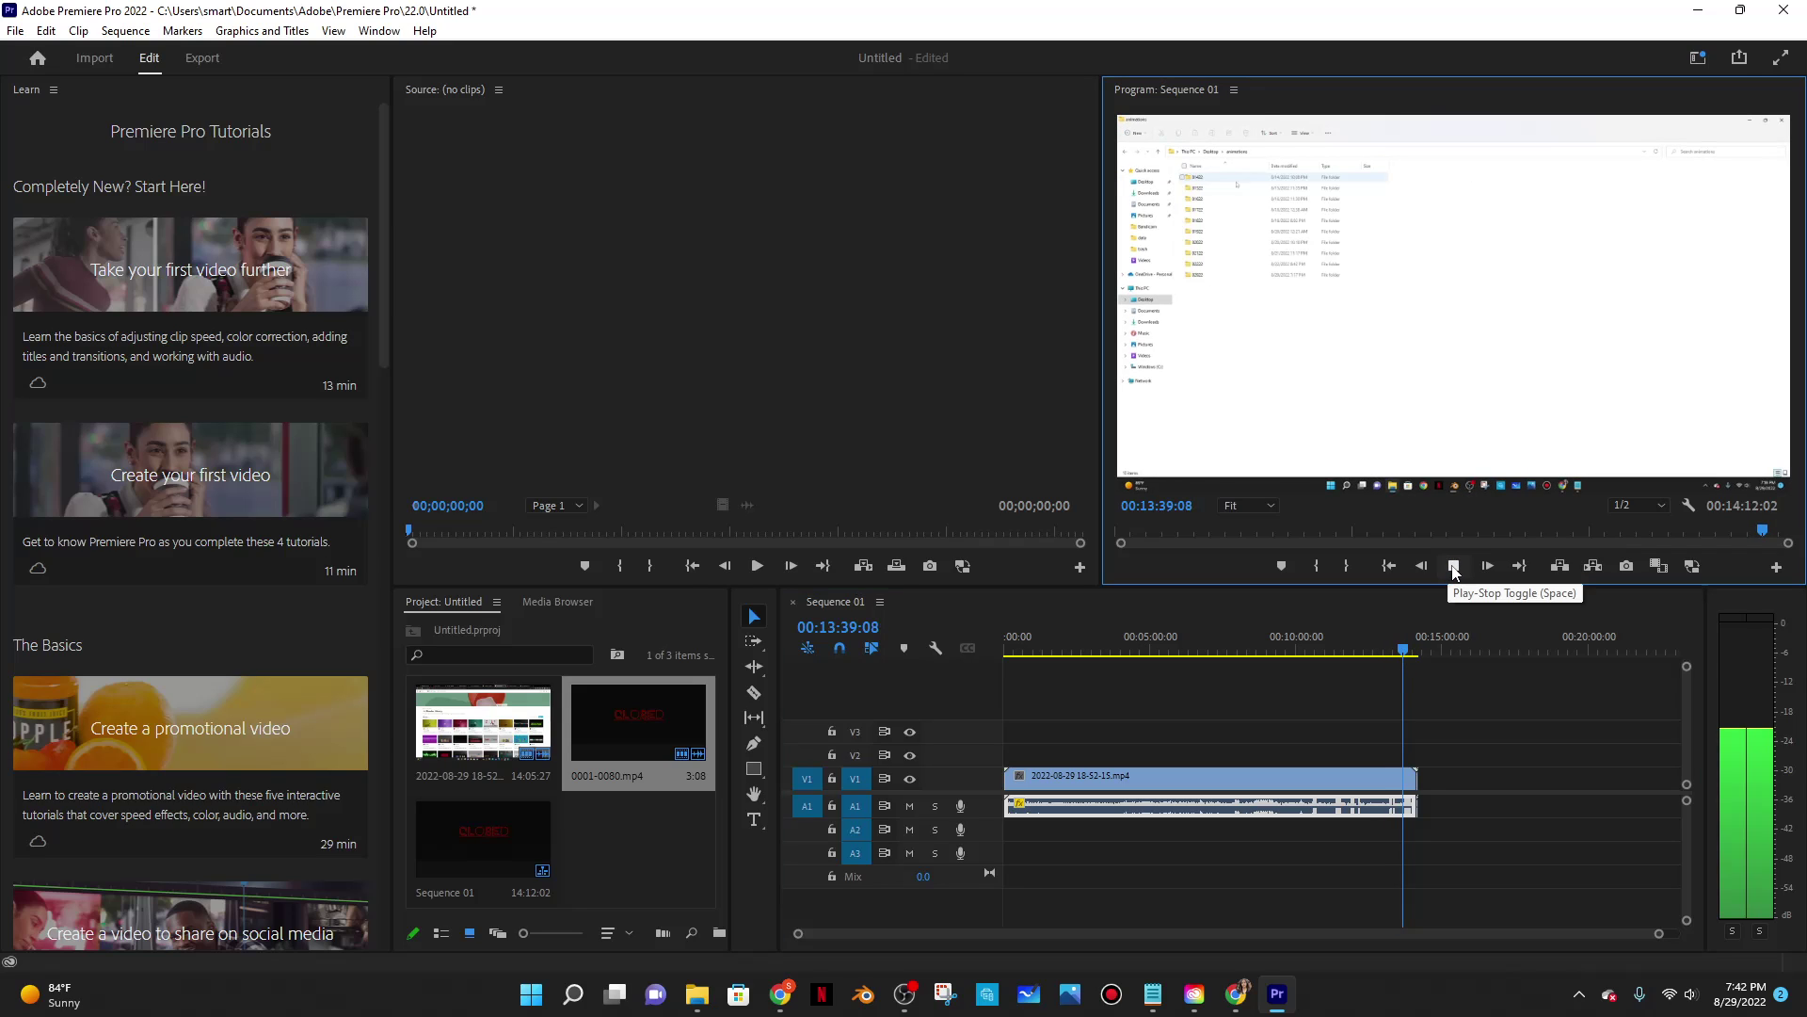
pyautogui.click(1453, 565)
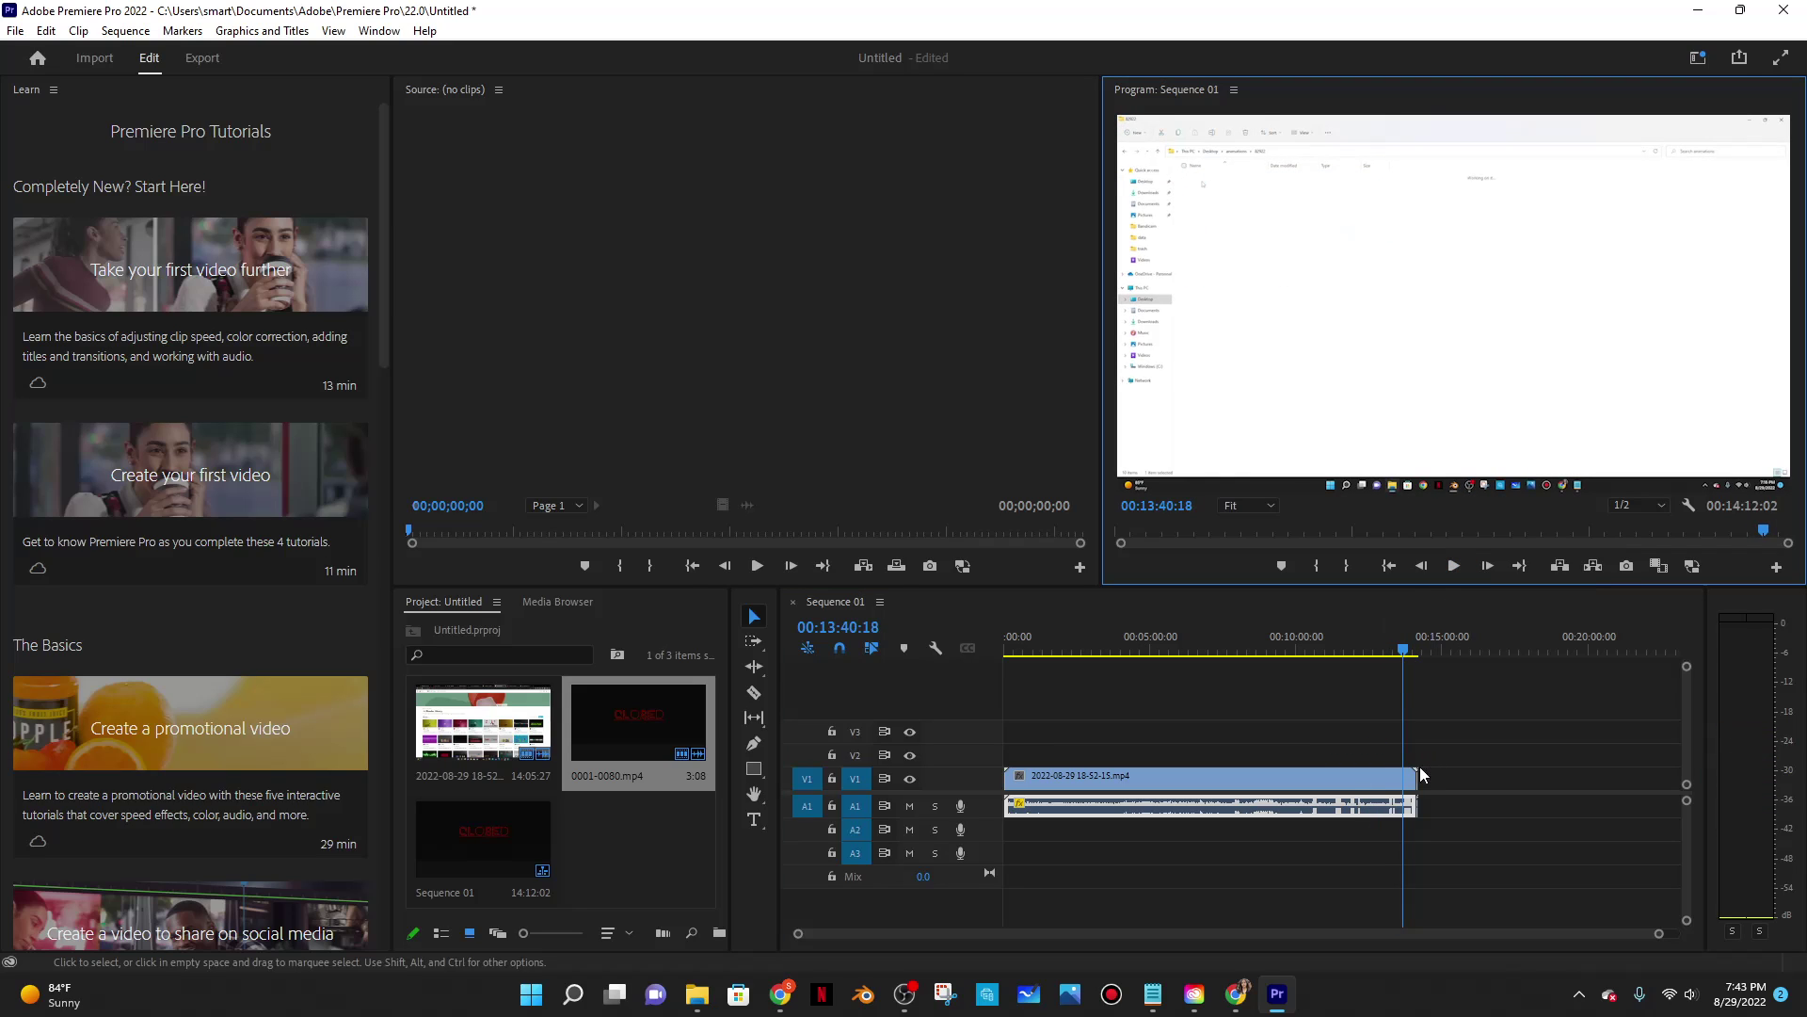
# Link the recording's video on V1 with its audio on A1 again
pyautogui.click(1376, 777)
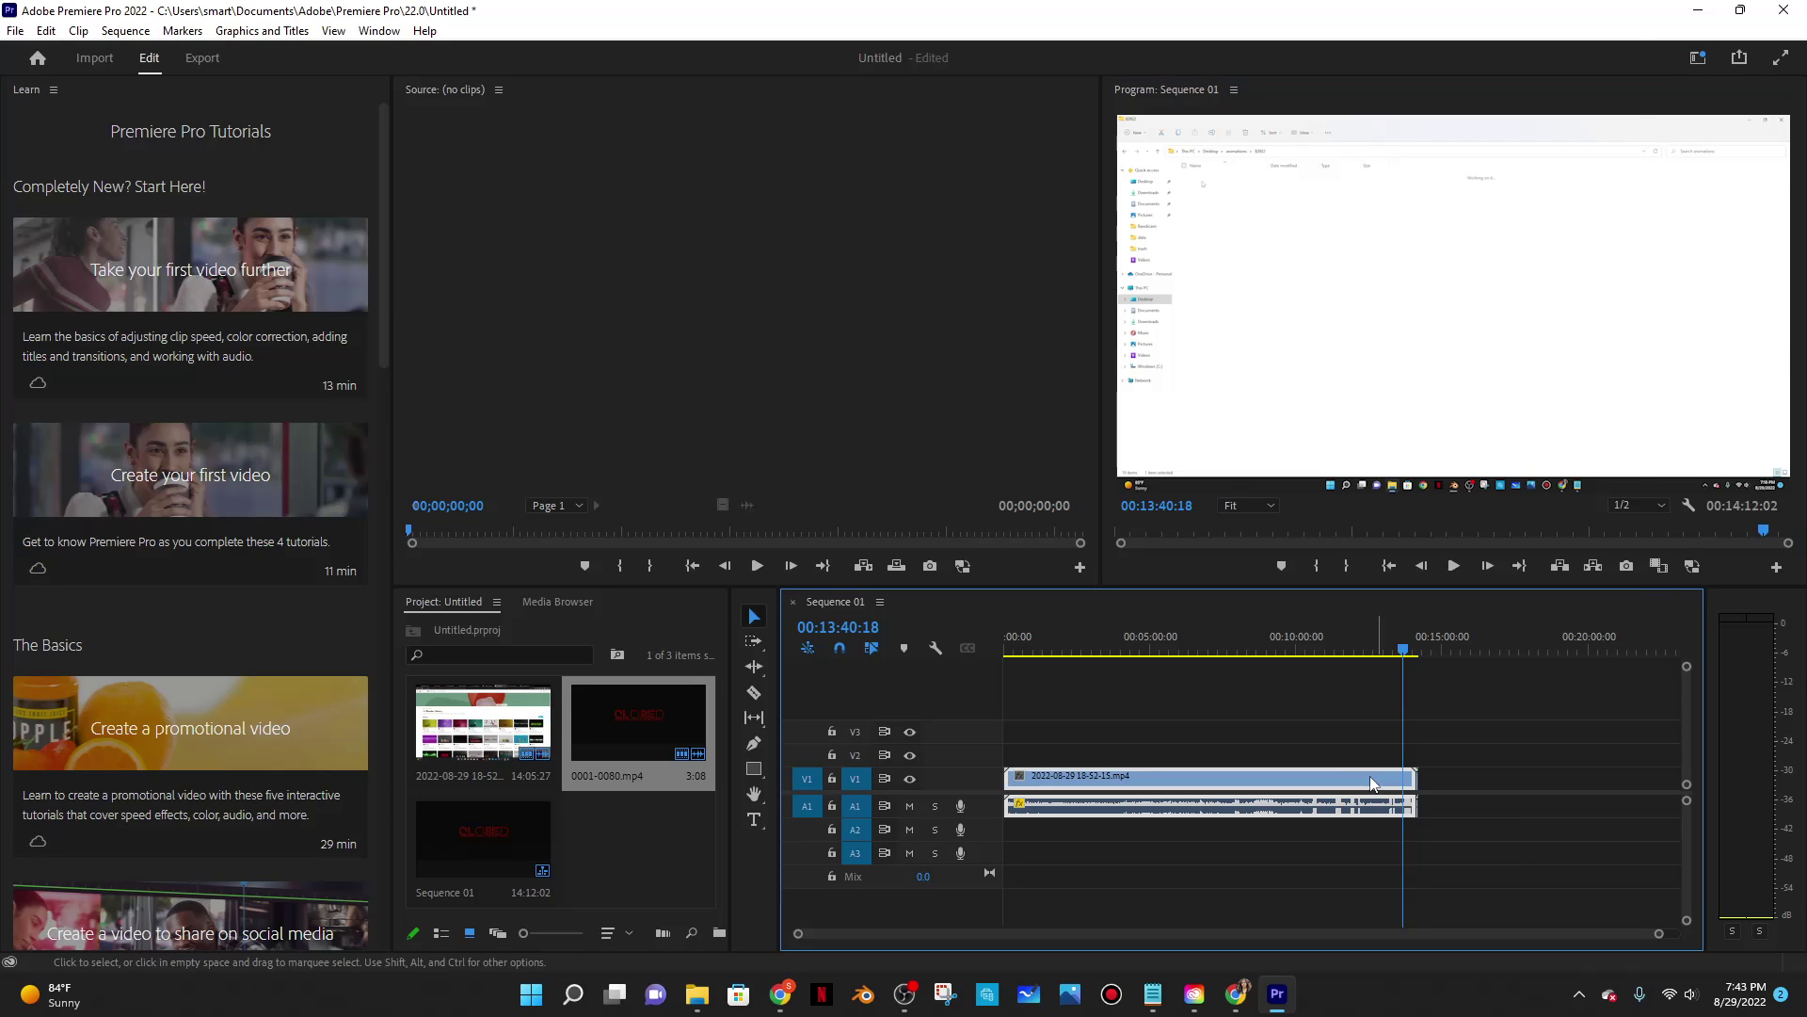
pyautogui.rightClick(1367, 778)
pyautogui.click(1407, 340)
pyautogui.click(1427, 702)
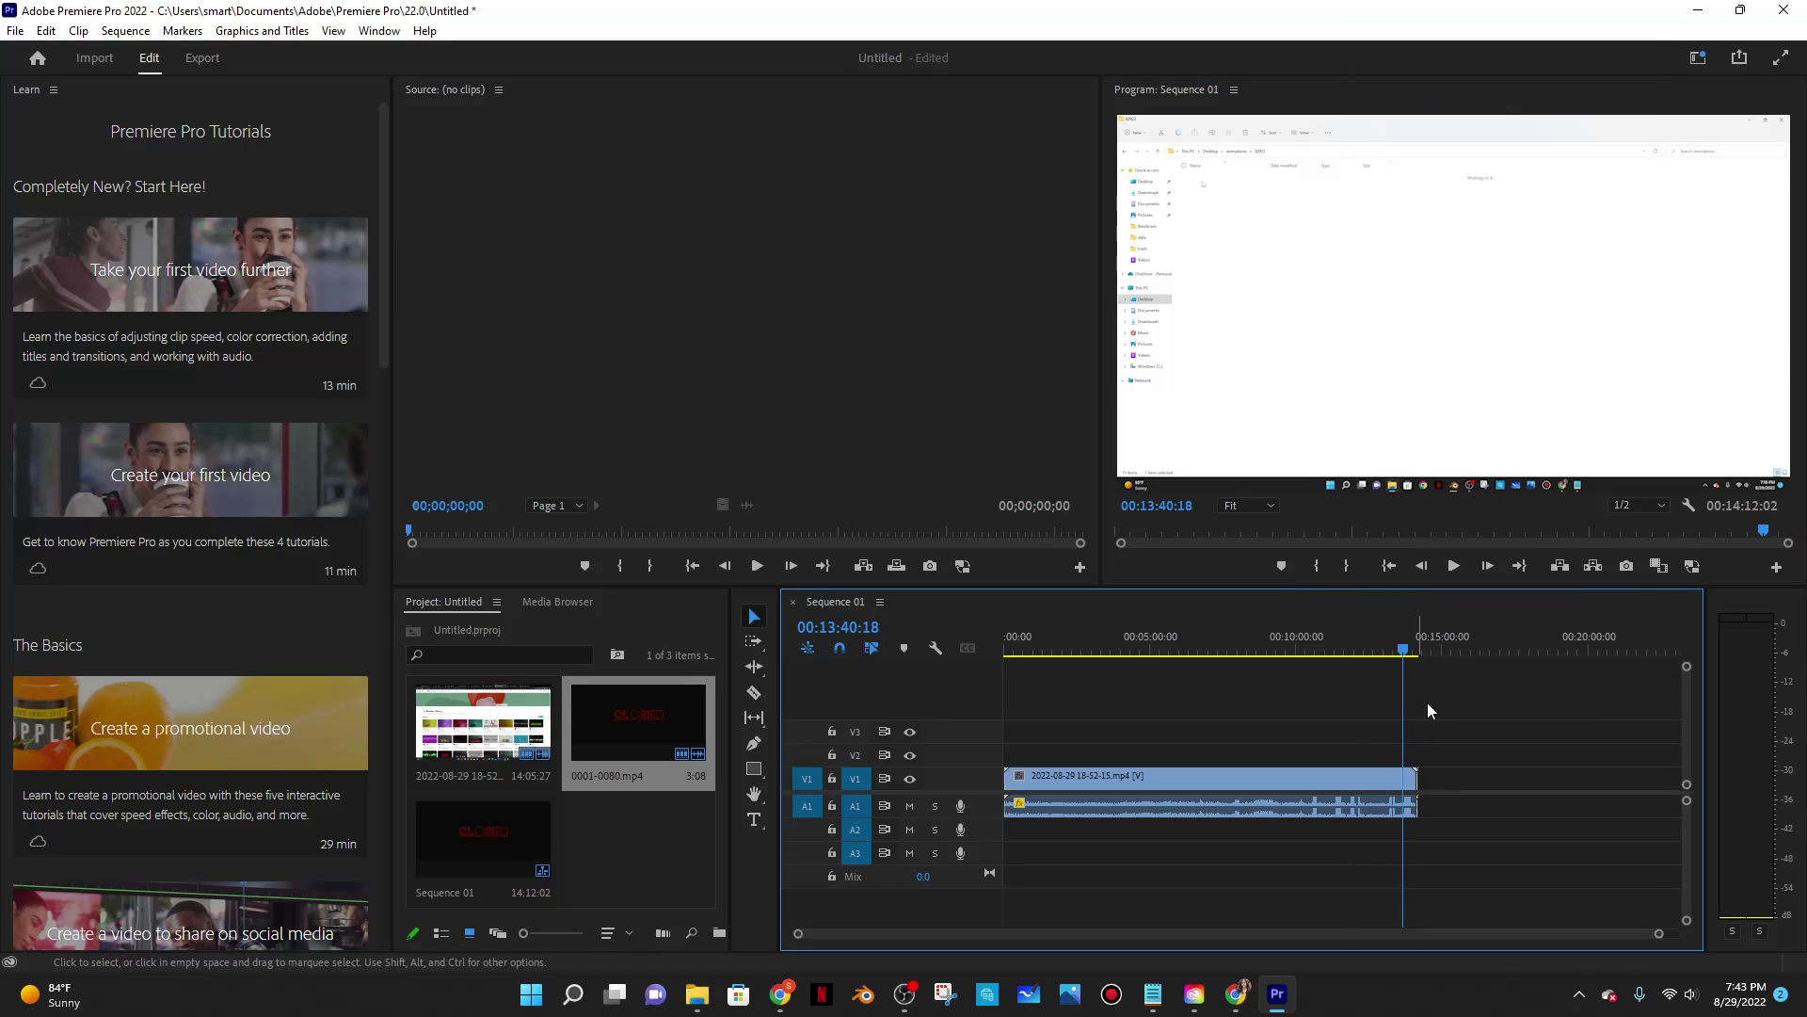
# Split the linked recording at 00:13:45:11 and delete its remainder along with the trailing 0001-0080.mp4 copy
pyautogui.click(1454, 566)
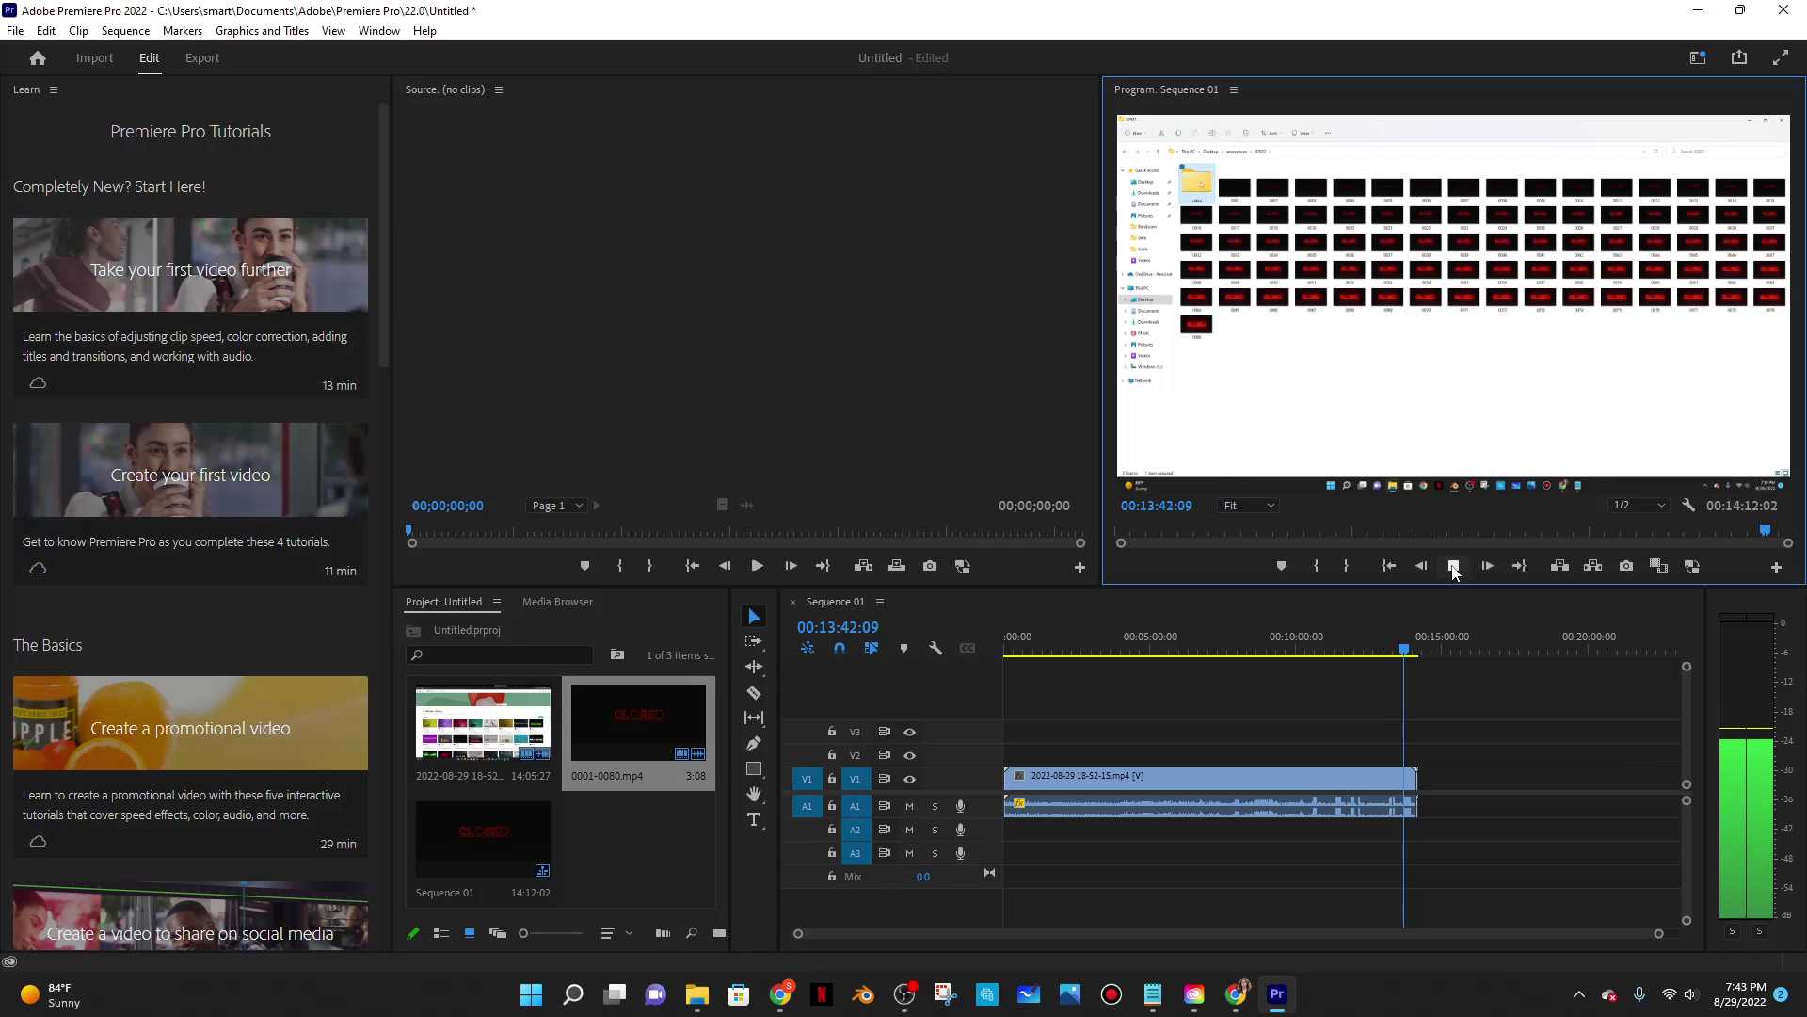
pyautogui.click(1454, 566)
pyautogui.click(1454, 566)
pyautogui.click(1453, 566)
pyautogui.click(1453, 566)
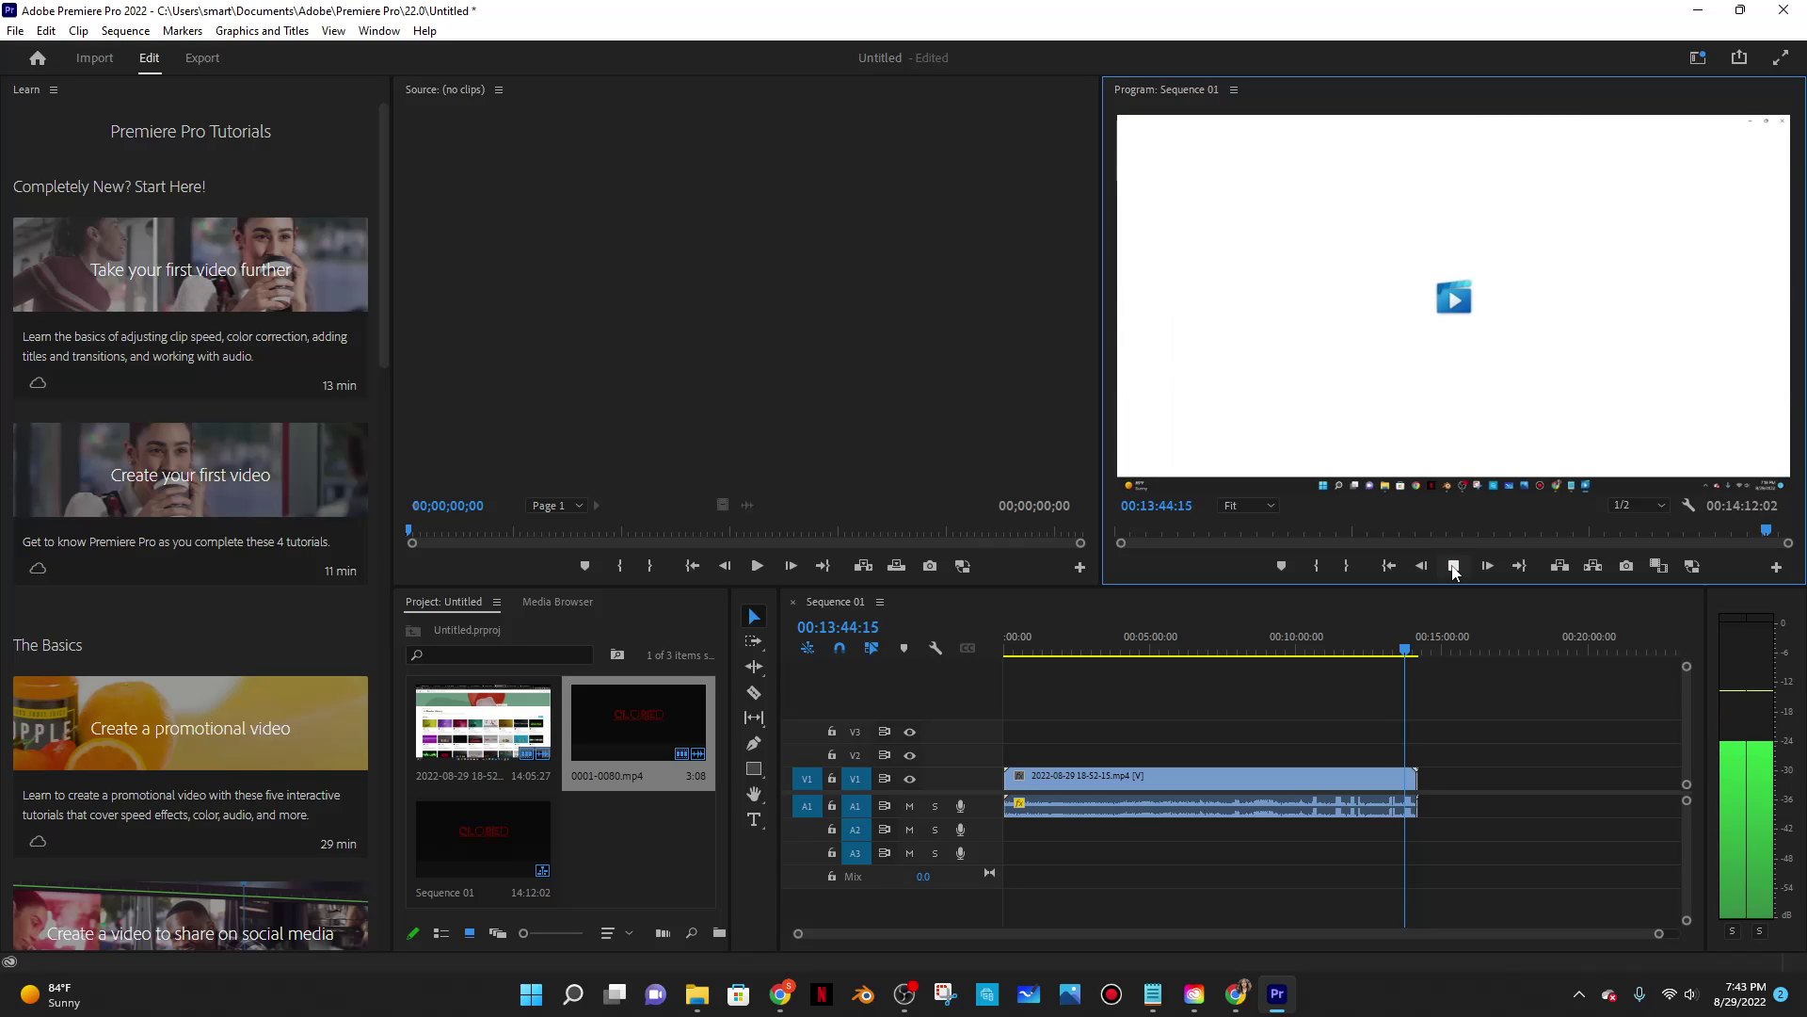
pyautogui.click(1453, 566)
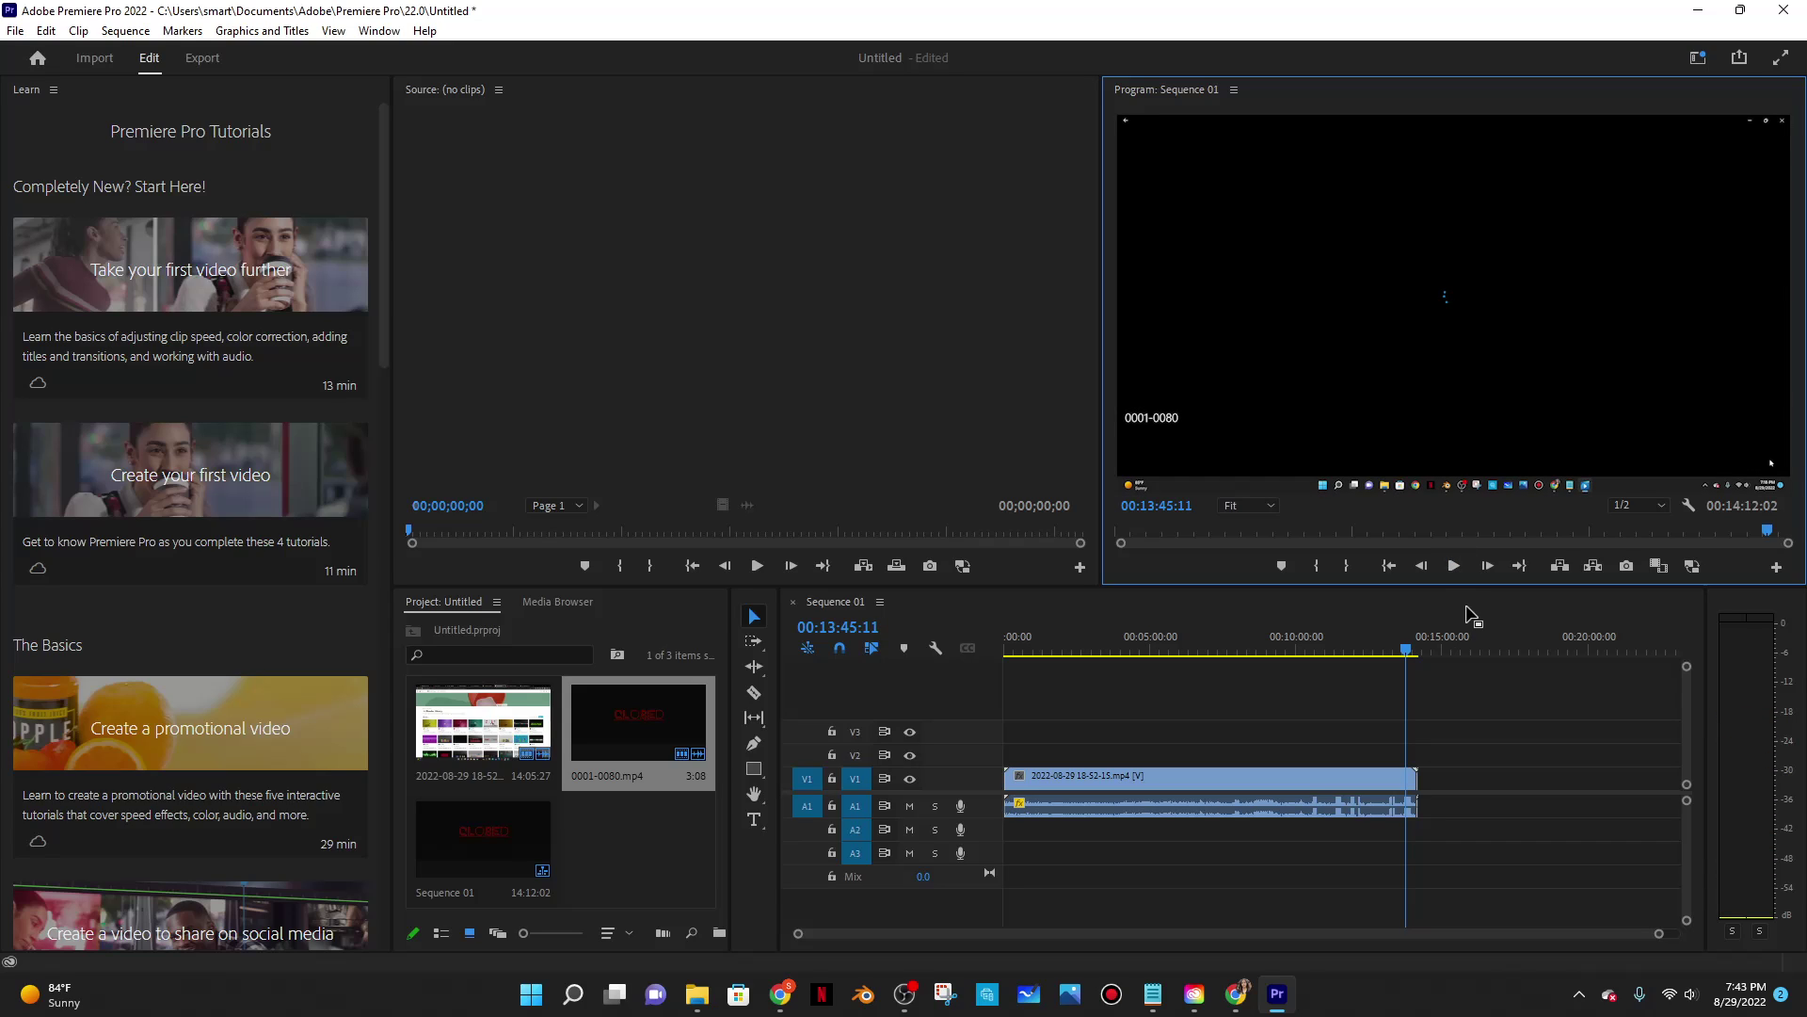
pyautogui.moveTo(1417, 783); pyautogui.dragTo(1487, 783)
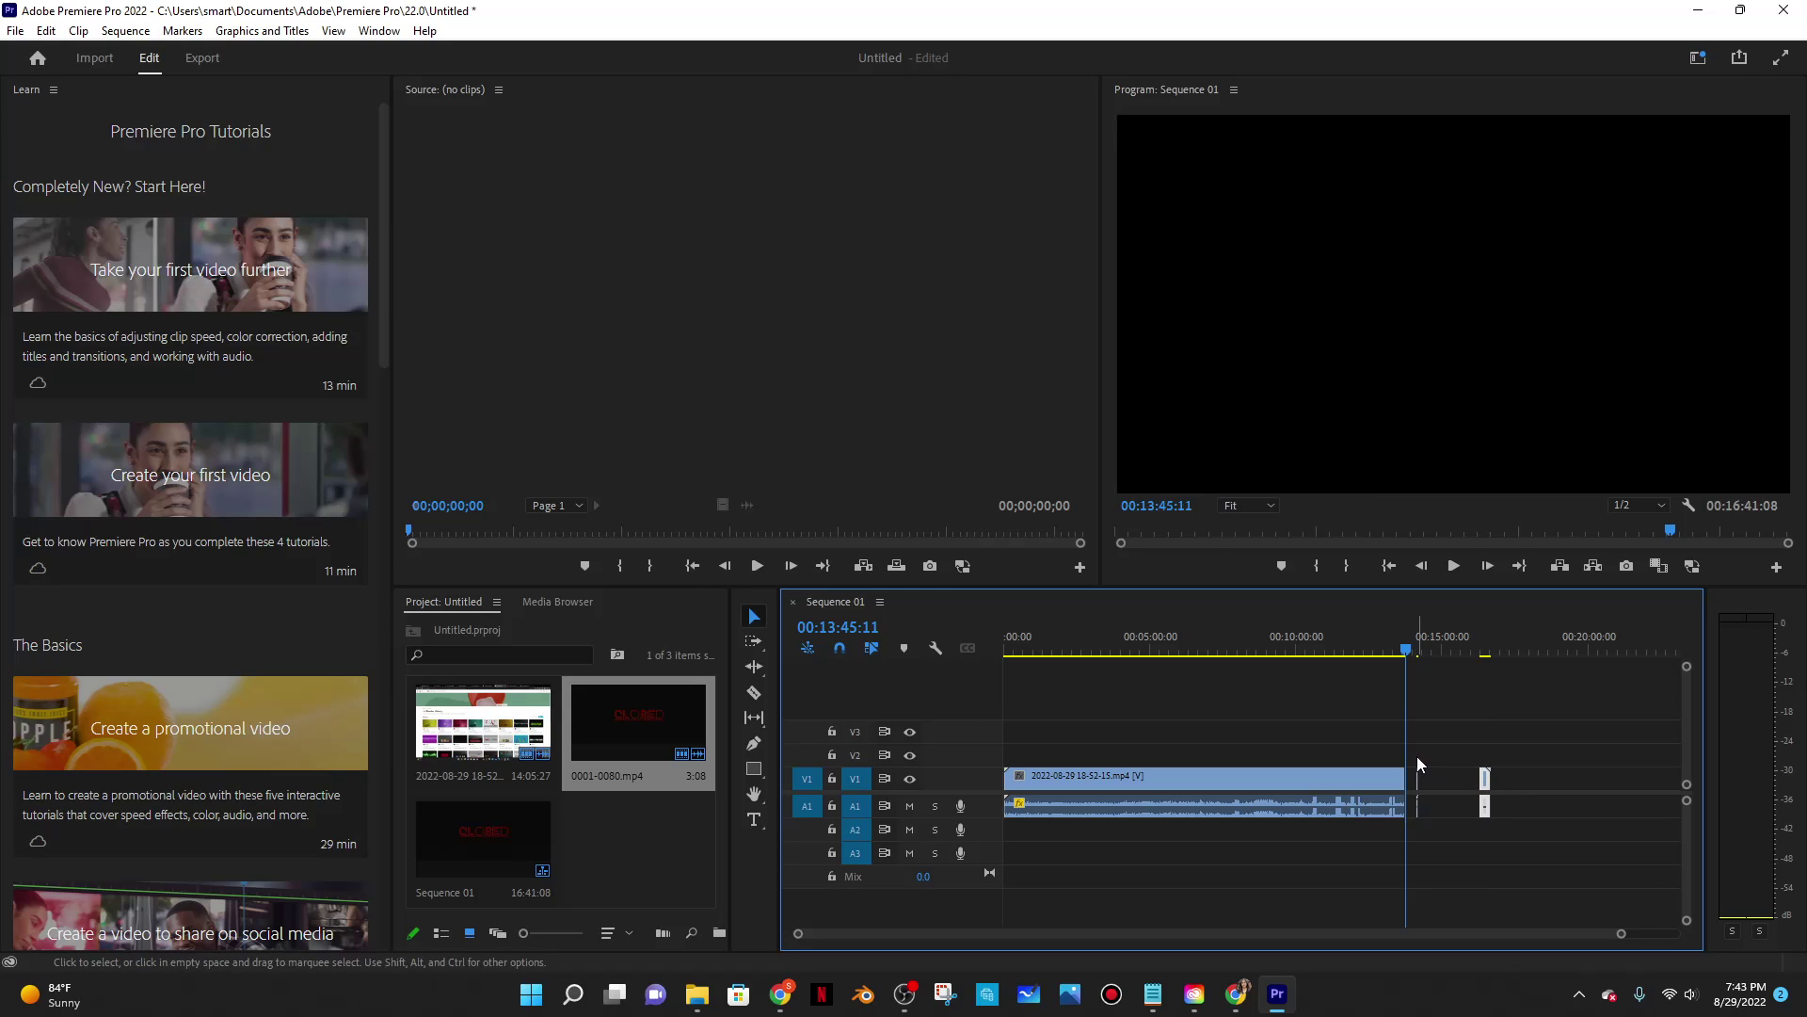
pyautogui.rightClick(1485, 781)
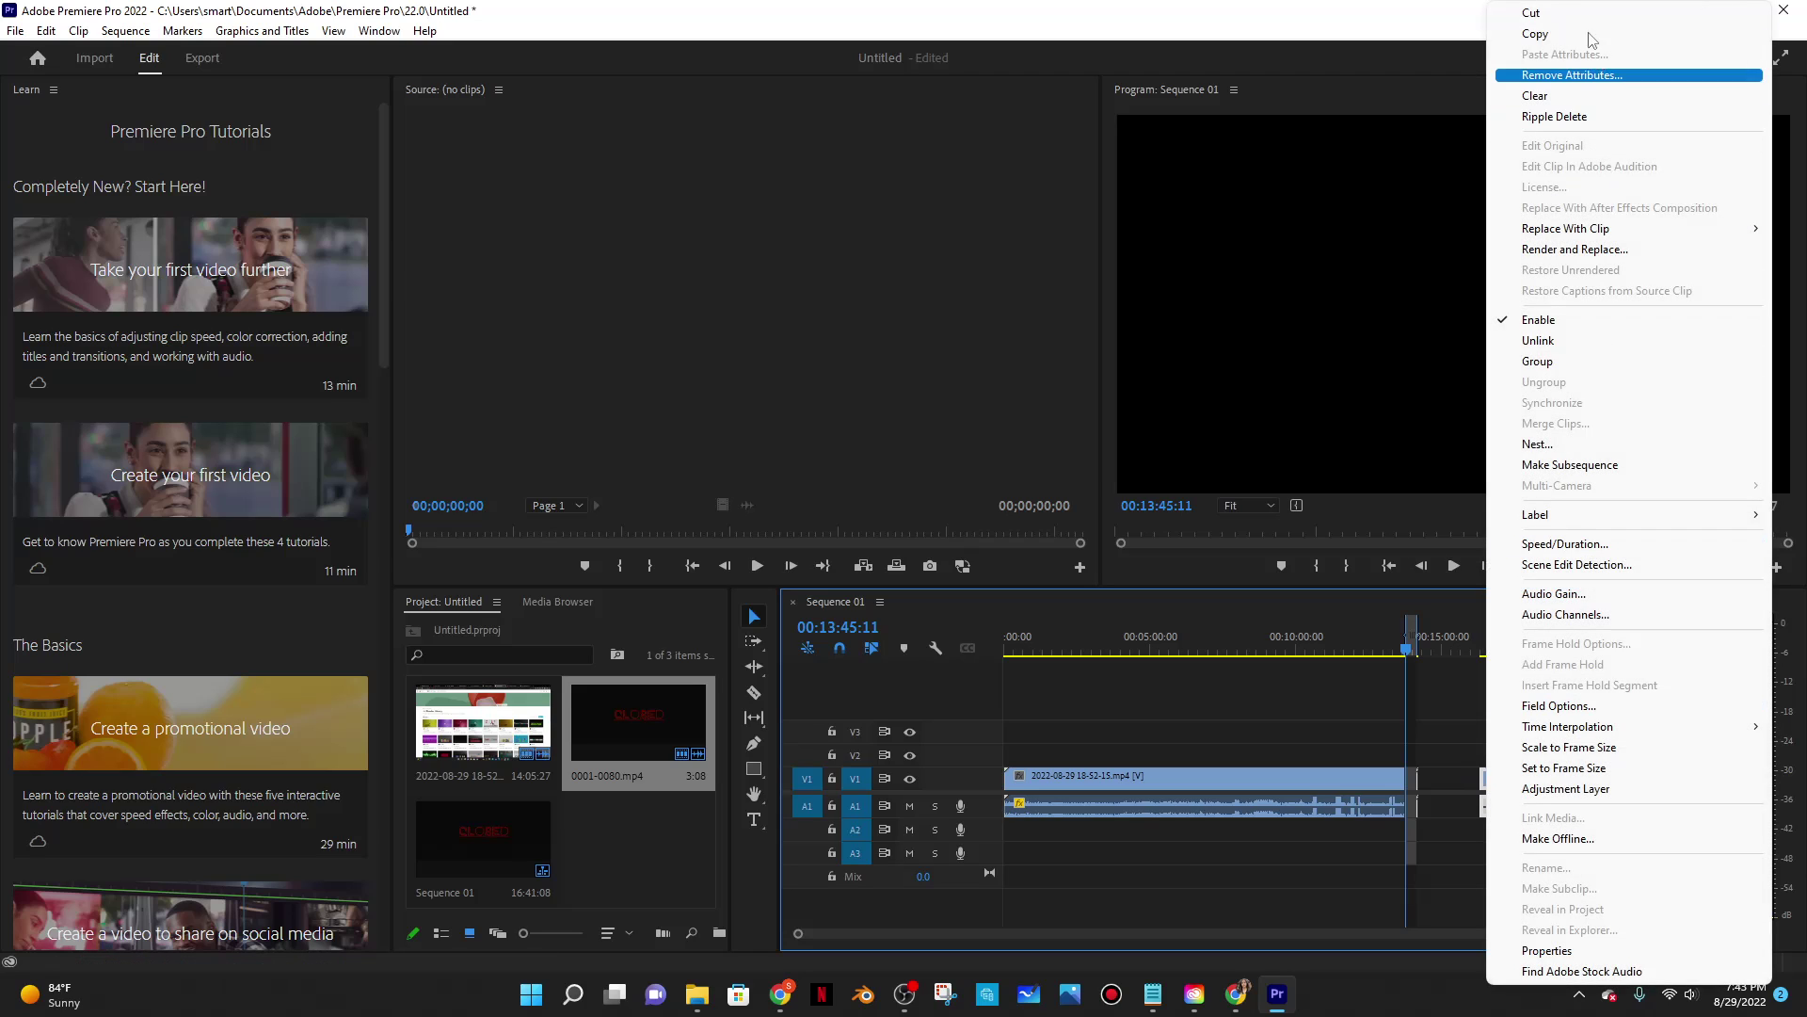
pyautogui.click(1544, 34)
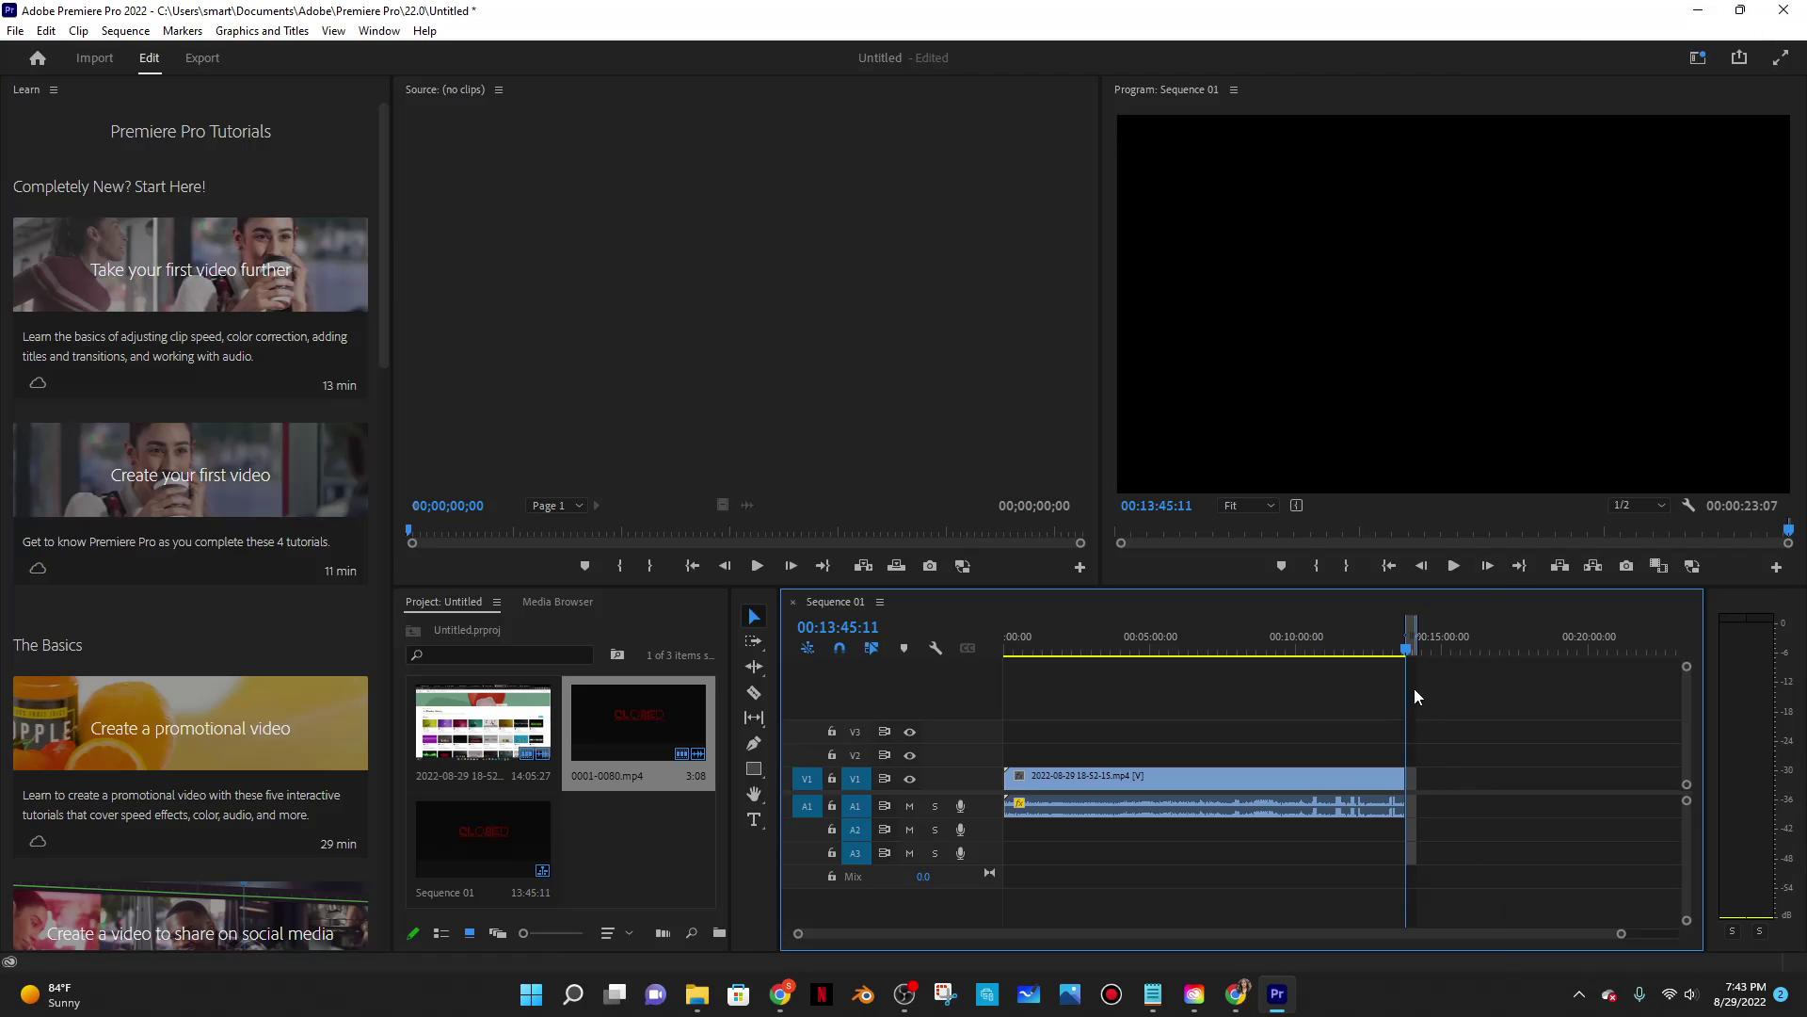
# Append 0001-0080.mp4 to the V1 track directly after the recording's cut at 00:13:45:11 and play the ending
pyautogui.moveTo(1372, 654); pyautogui.dragTo(1406, 637)
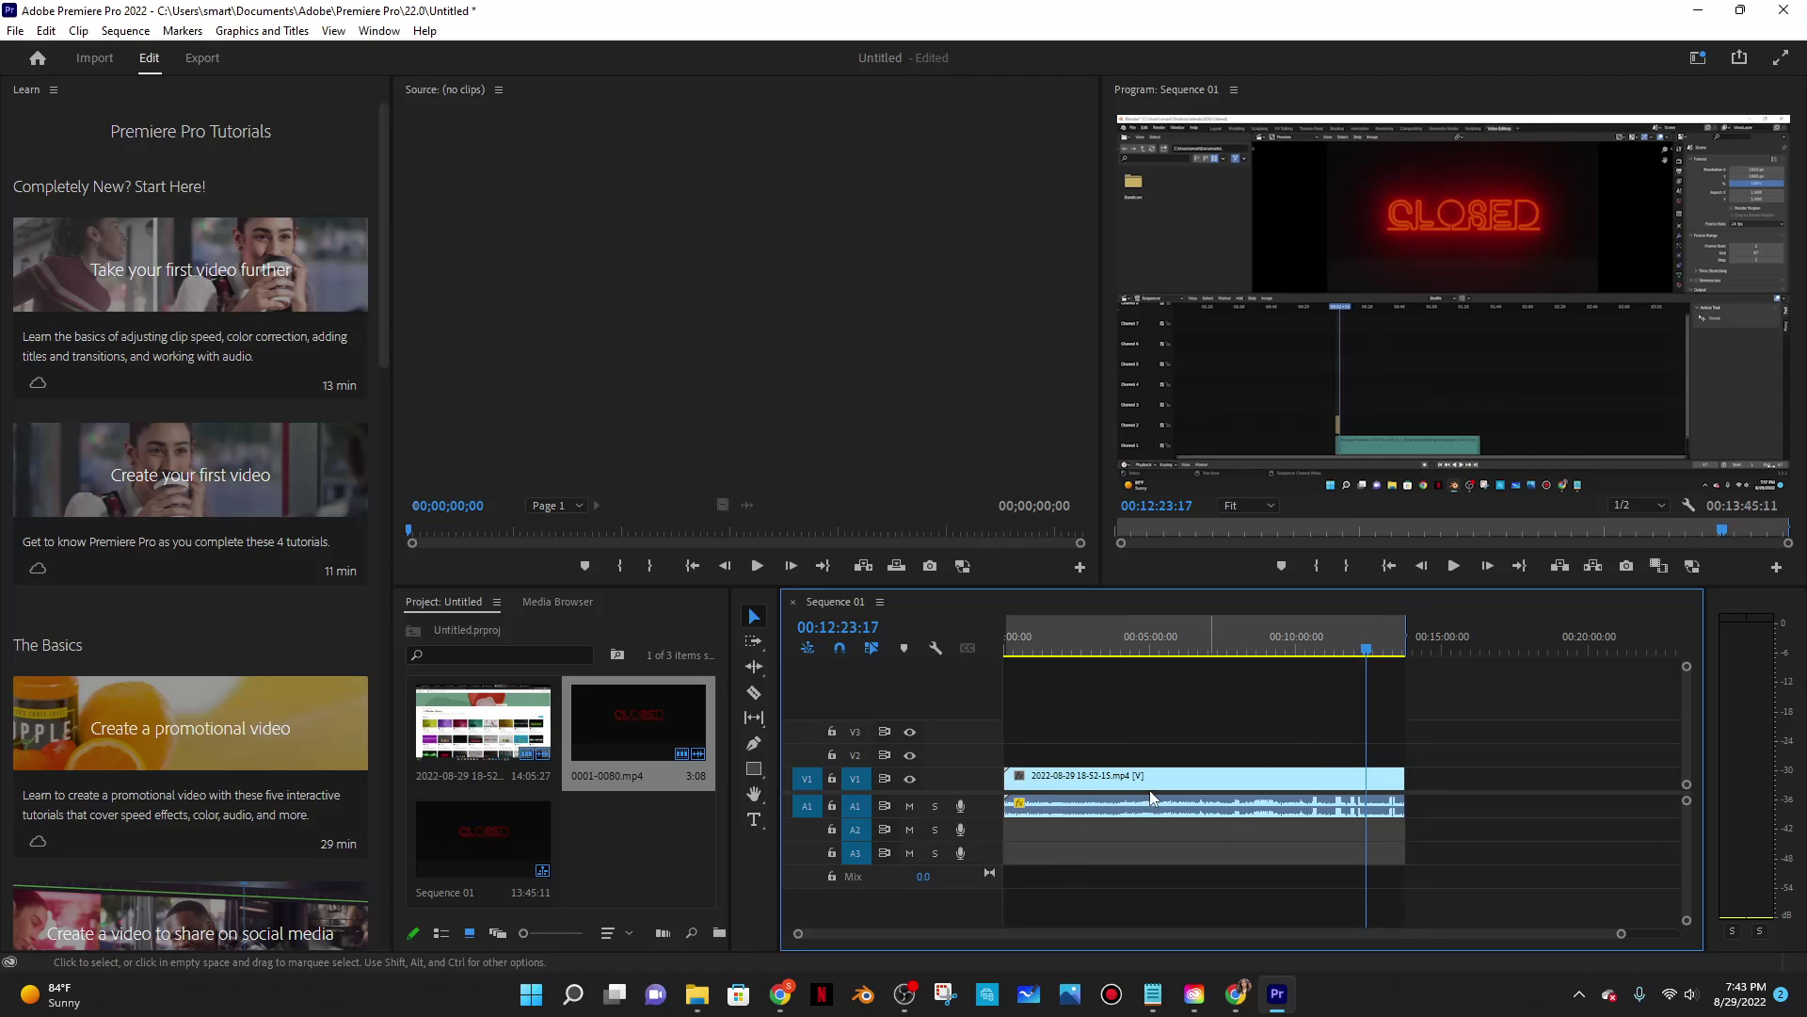
pyautogui.moveTo(517, 746); pyautogui.dragTo(1407, 781)
pyautogui.moveTo(1380, 656); pyautogui.dragTo(1400, 656)
pyautogui.click(1453, 566)
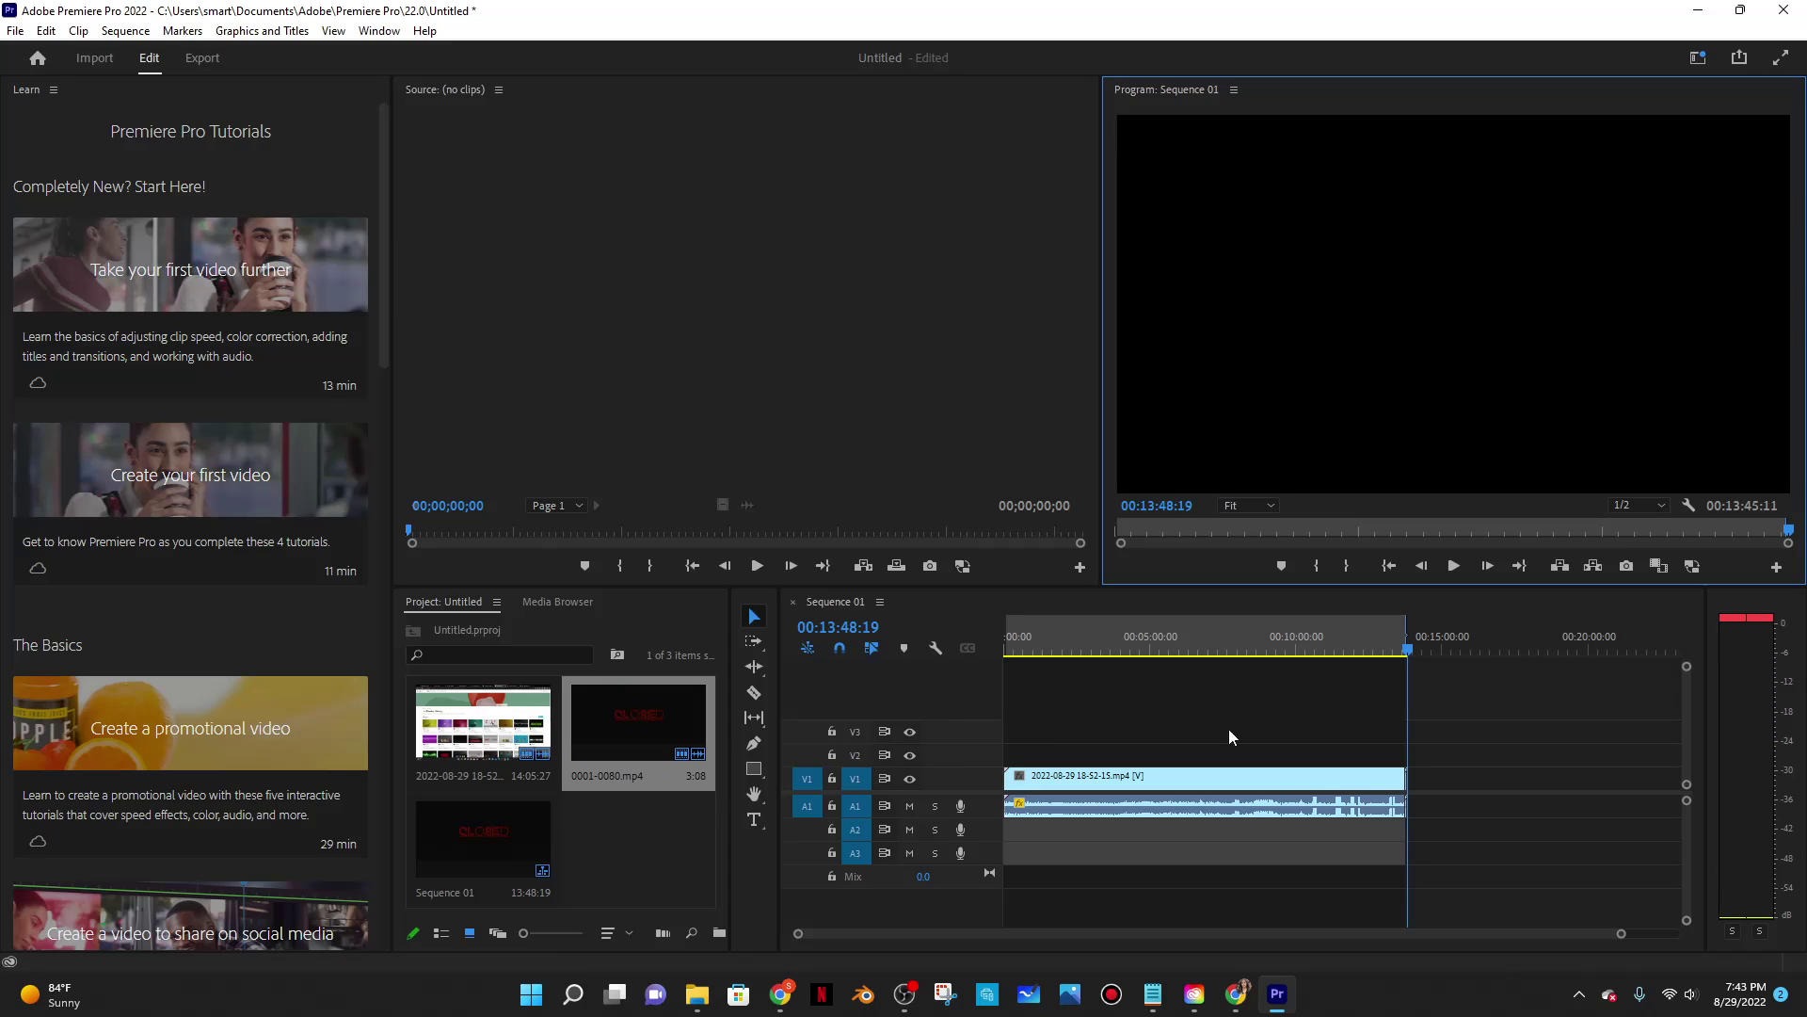
# Play the first few seconds of the sequence from its start and save the project
pyautogui.moveTo(1408, 650); pyautogui.dragTo(977, 690)
pyautogui.click(1449, 566)
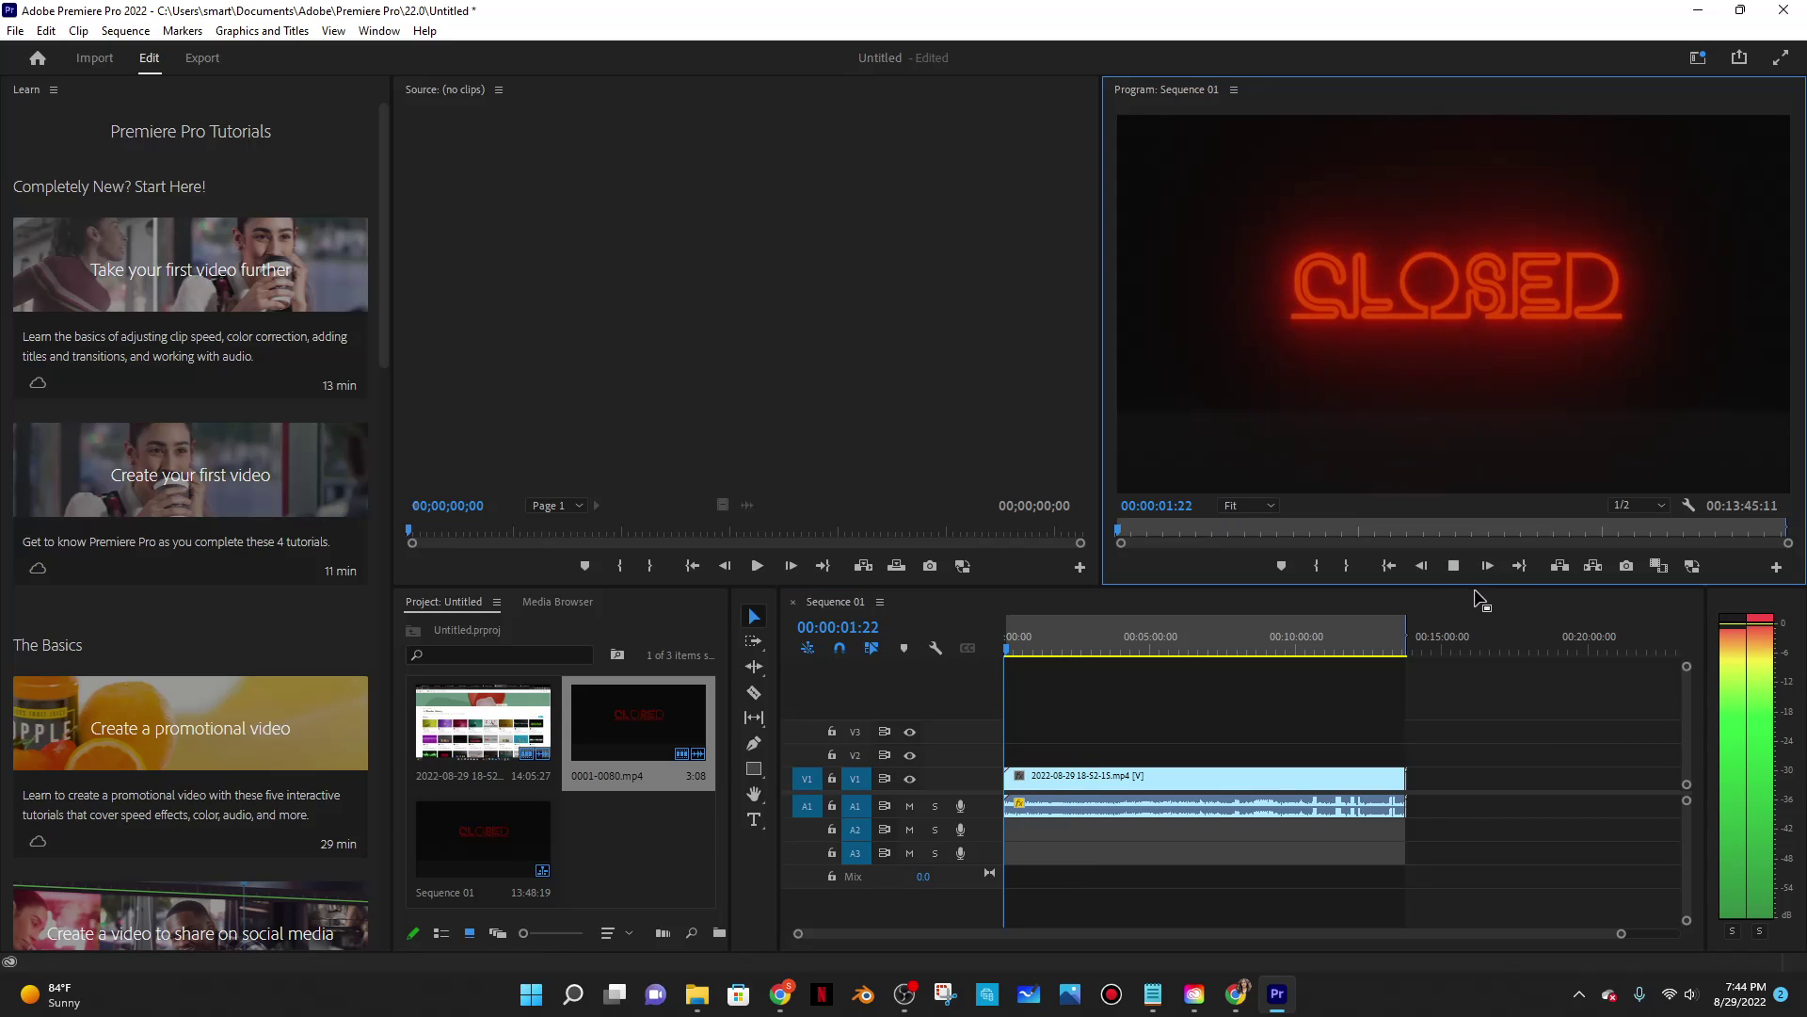
pyautogui.click(1456, 566)
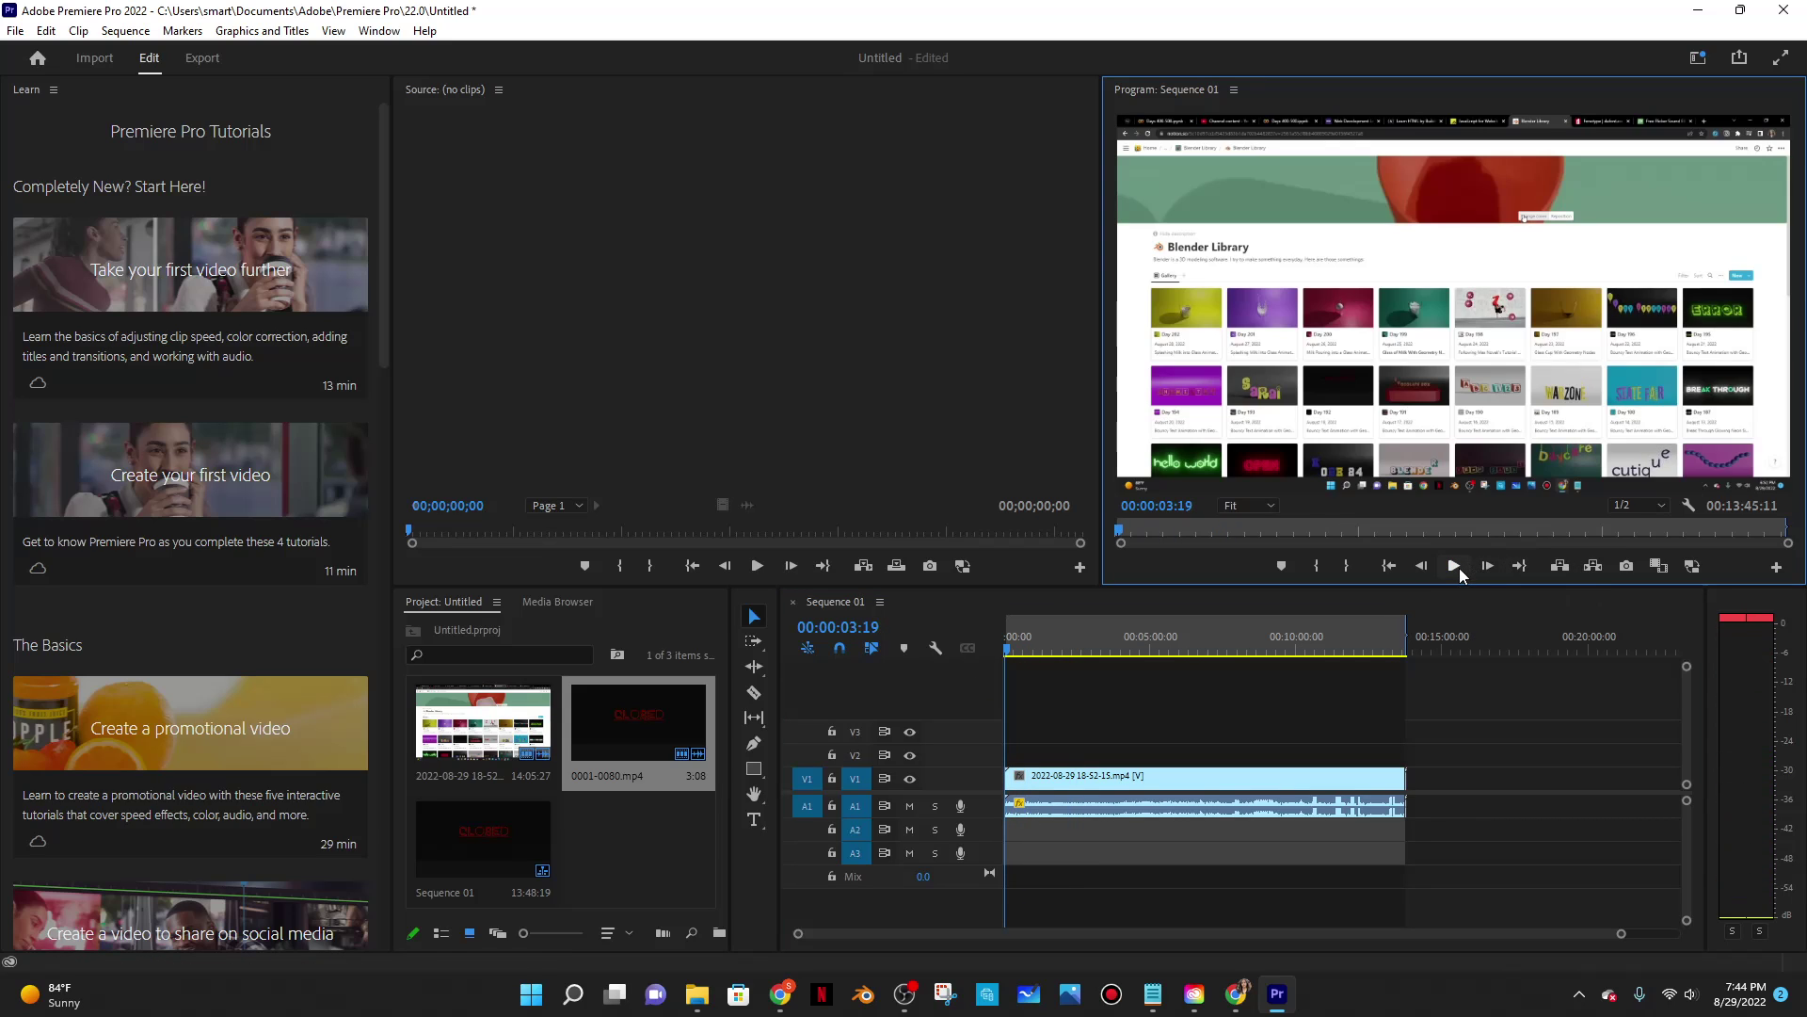
pyautogui.hotkey('ctrl', 's')
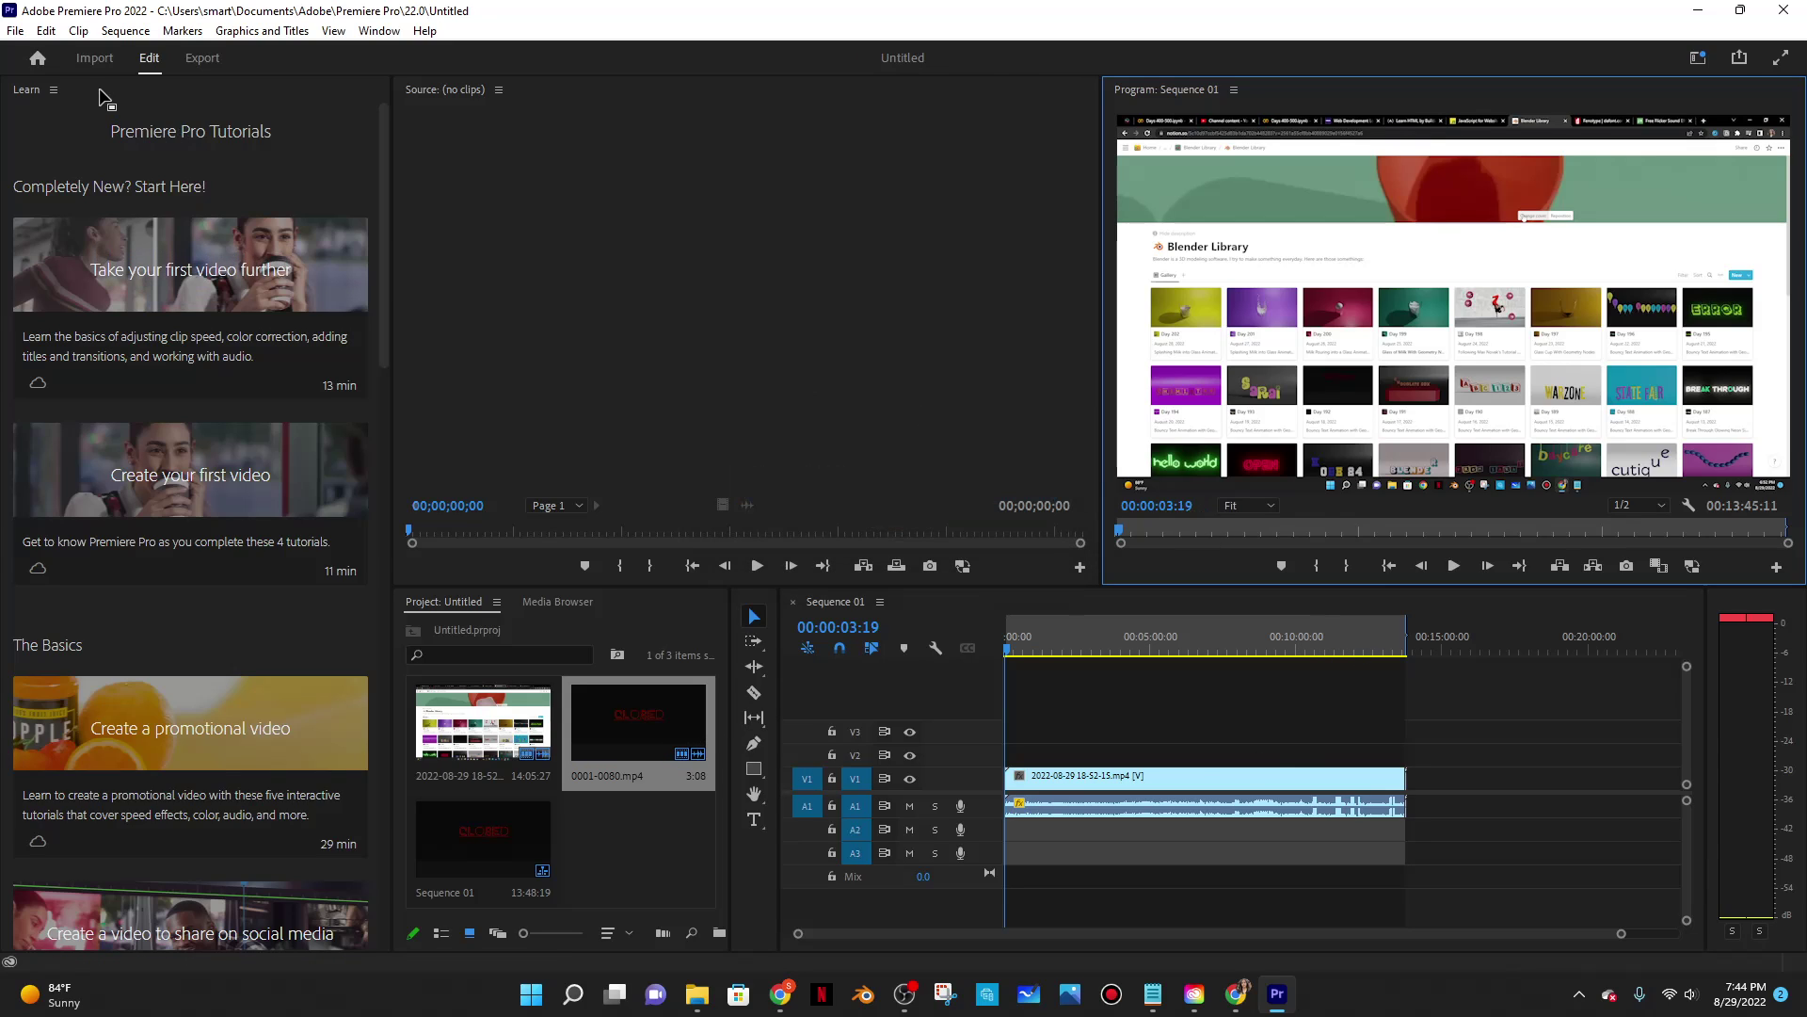
# Open the export settings for Sequence 01 and name the output media file Day203.mp4
pyautogui.click(104, 60)
pyautogui.click(157, 59)
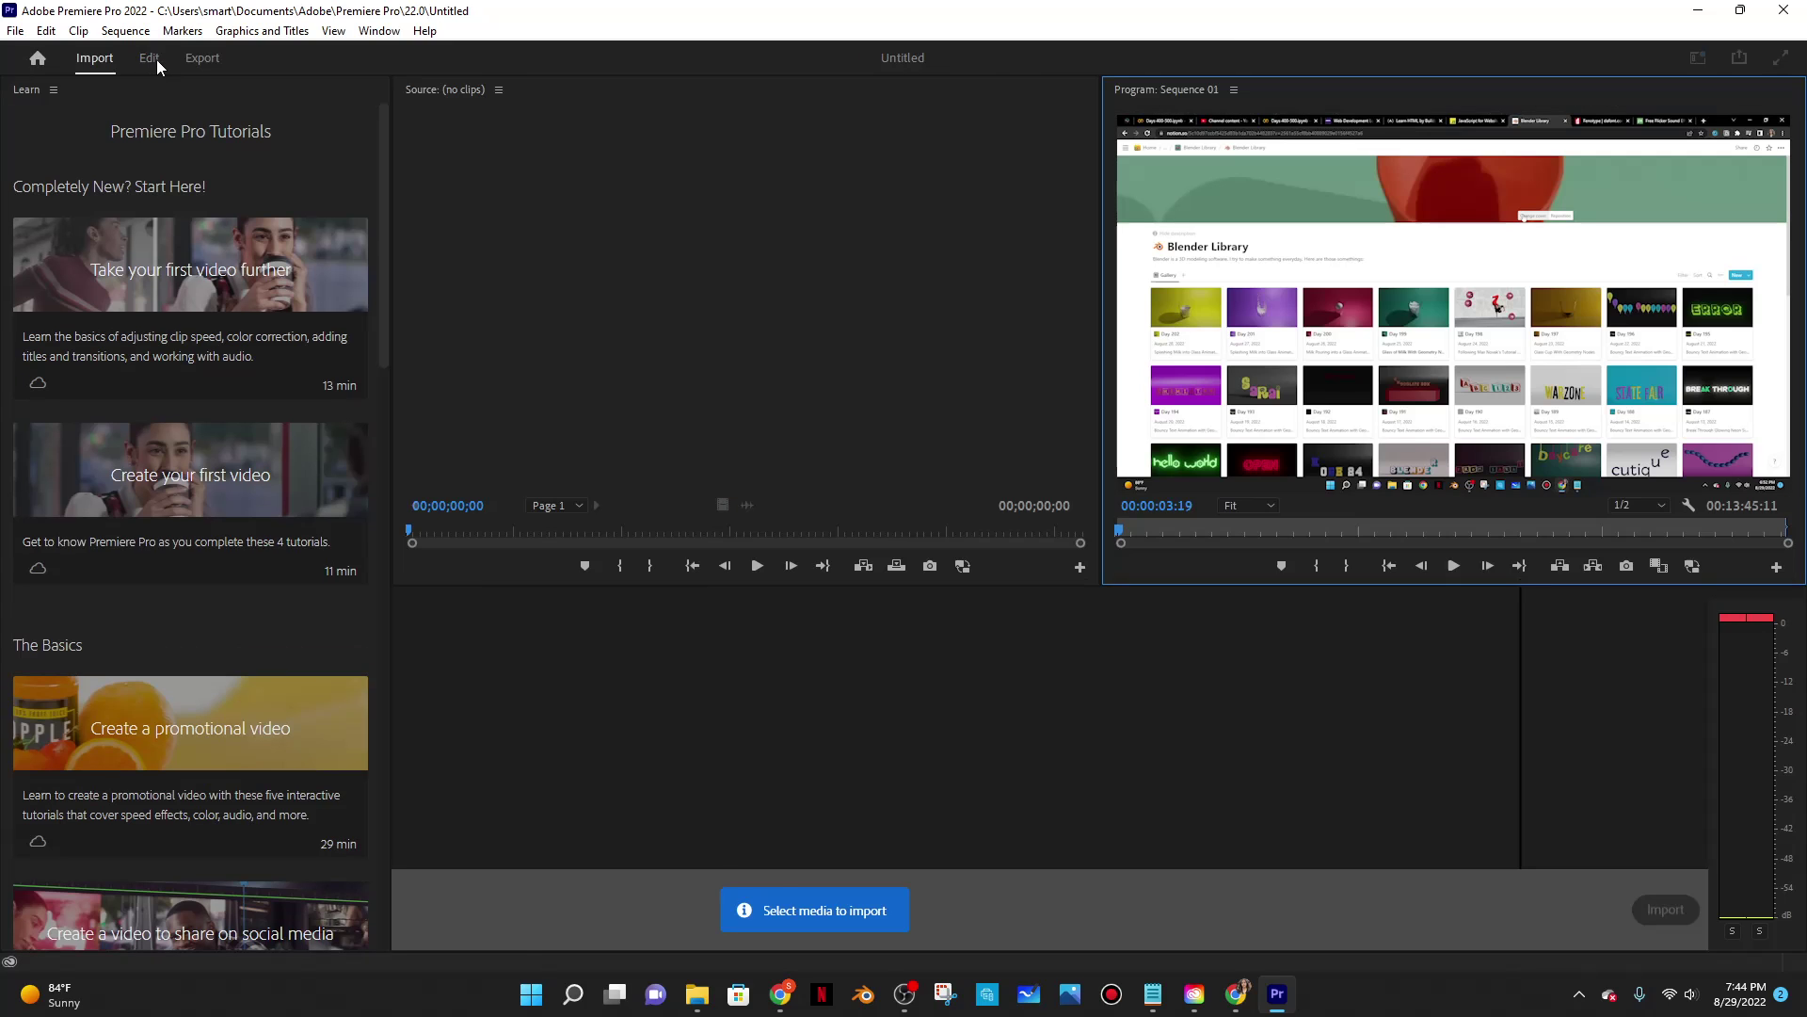
pyautogui.click(202, 59)
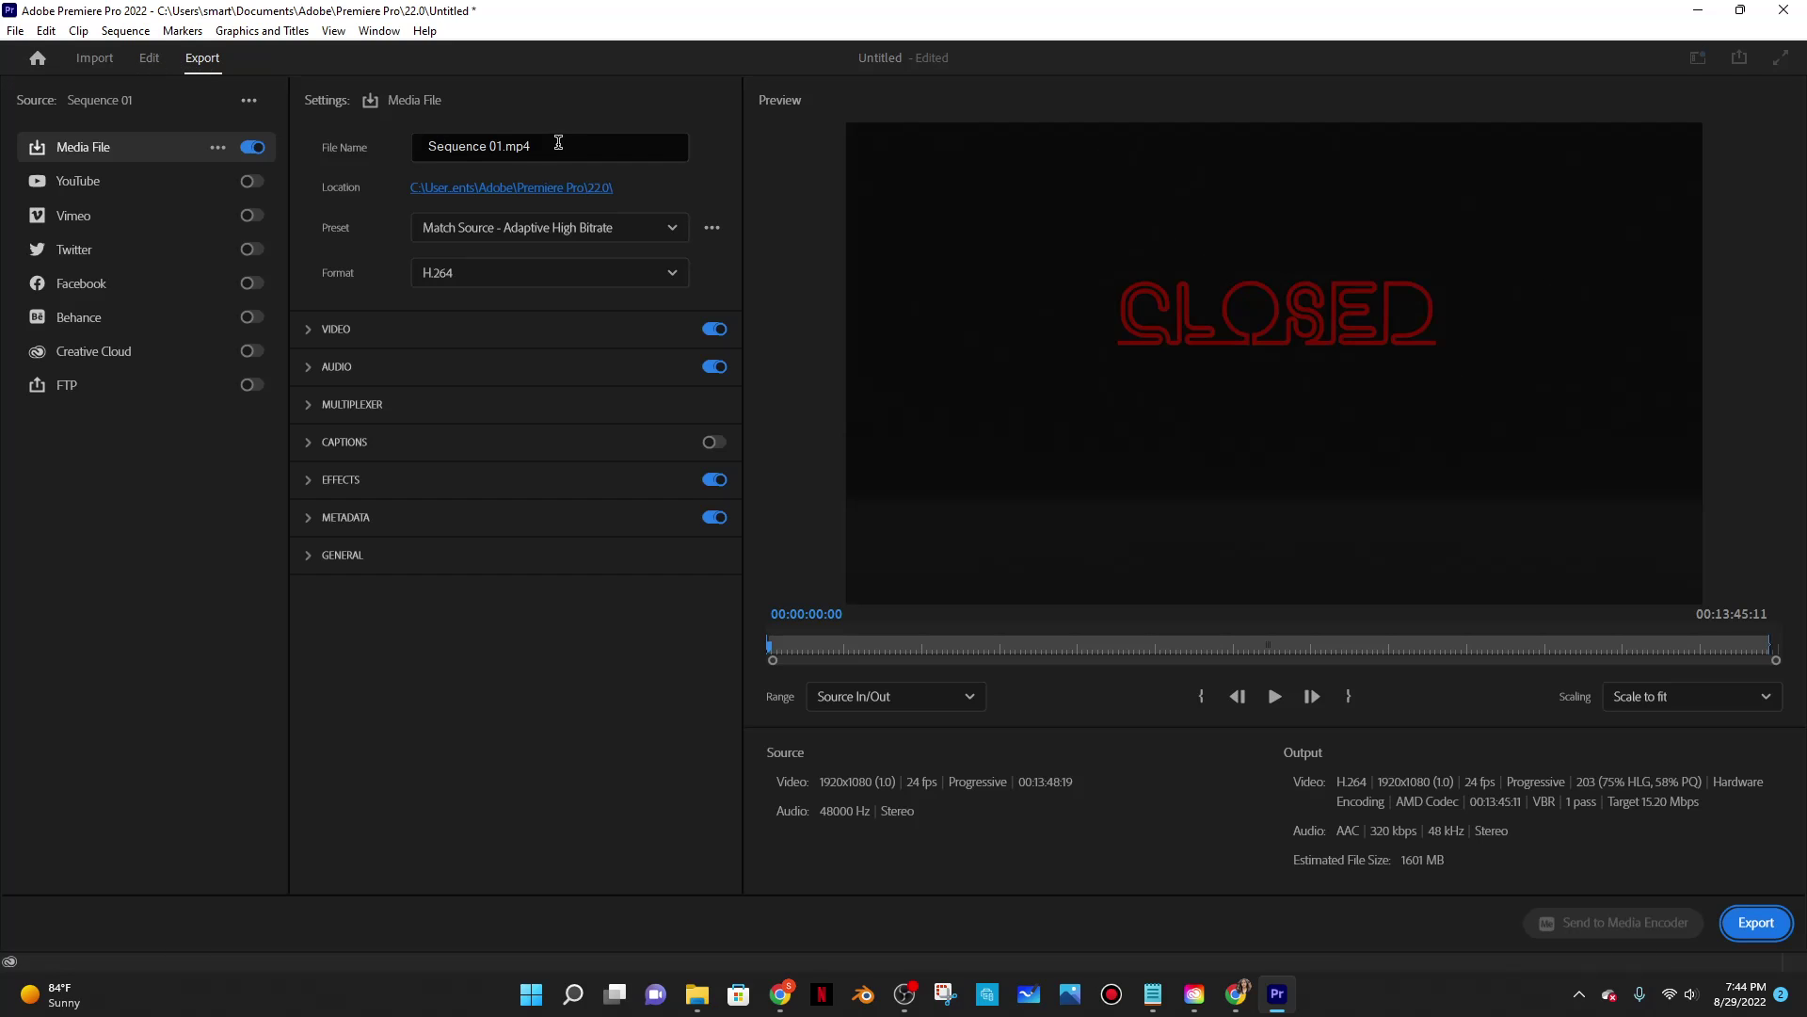
pyautogui.click(498, 141)
pyautogui.moveTo(503, 144); pyautogui.dragTo(313, 153)
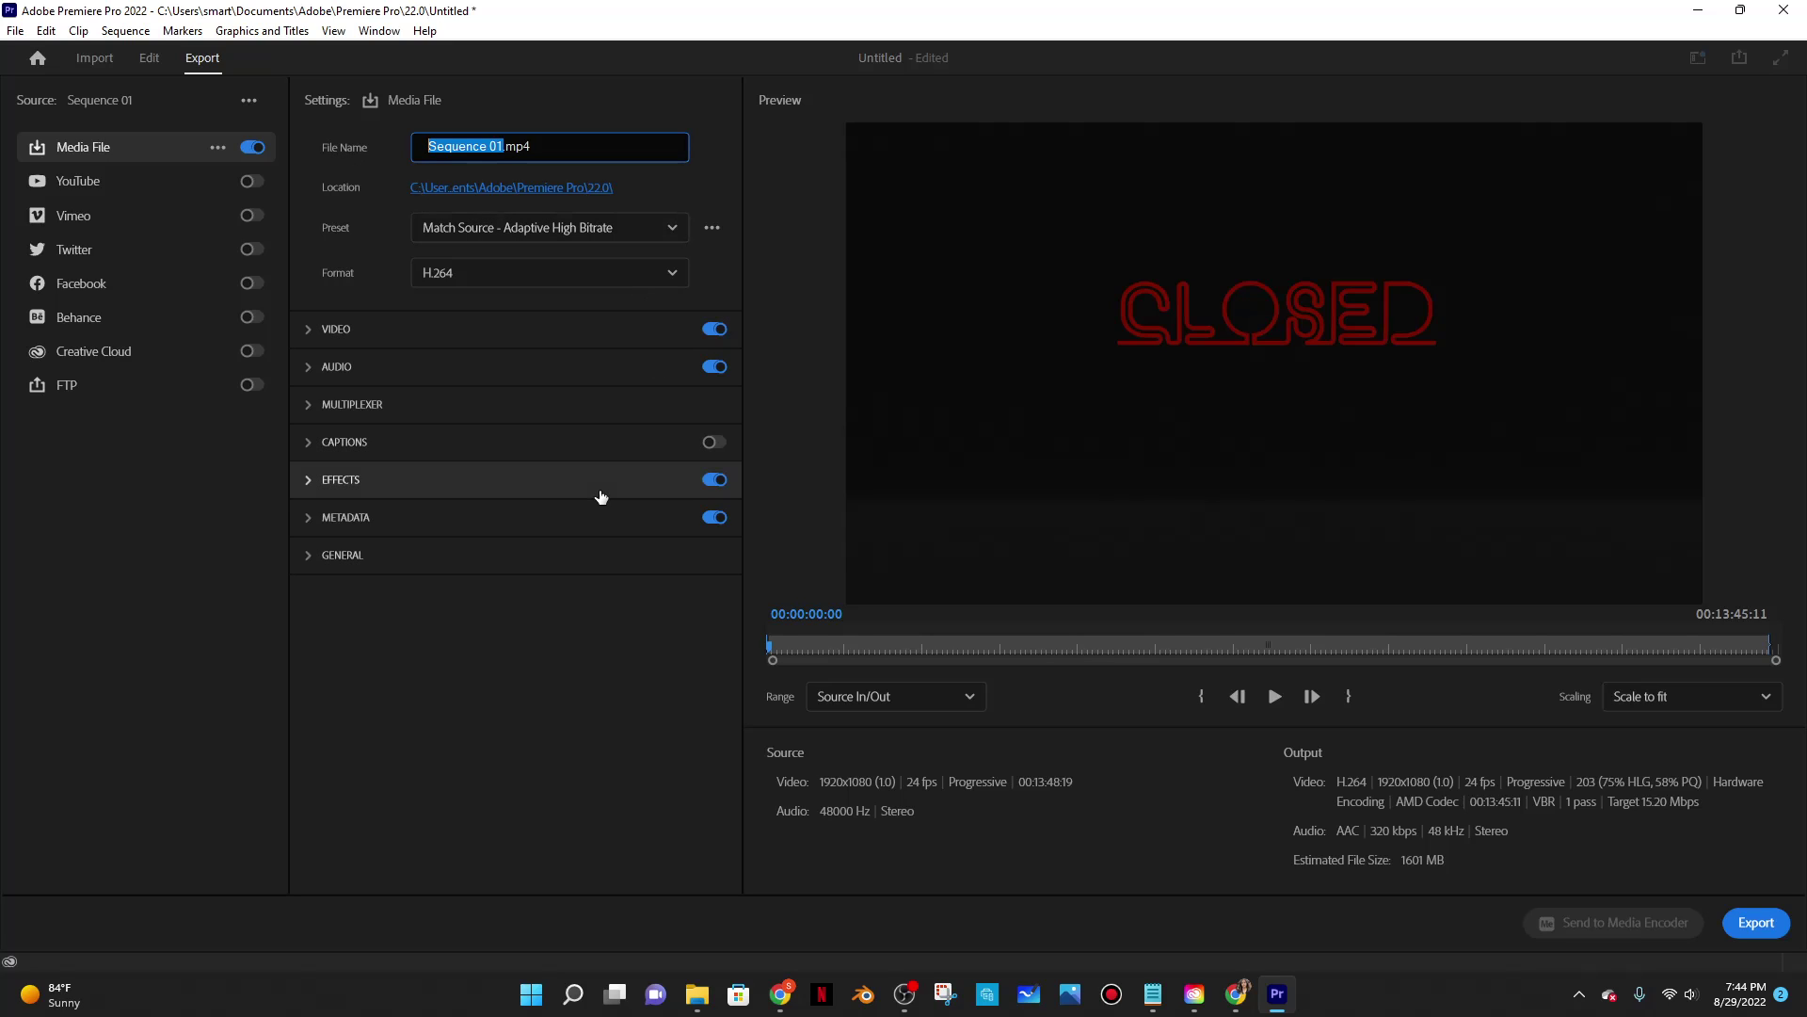
pyautogui.write('Day203')
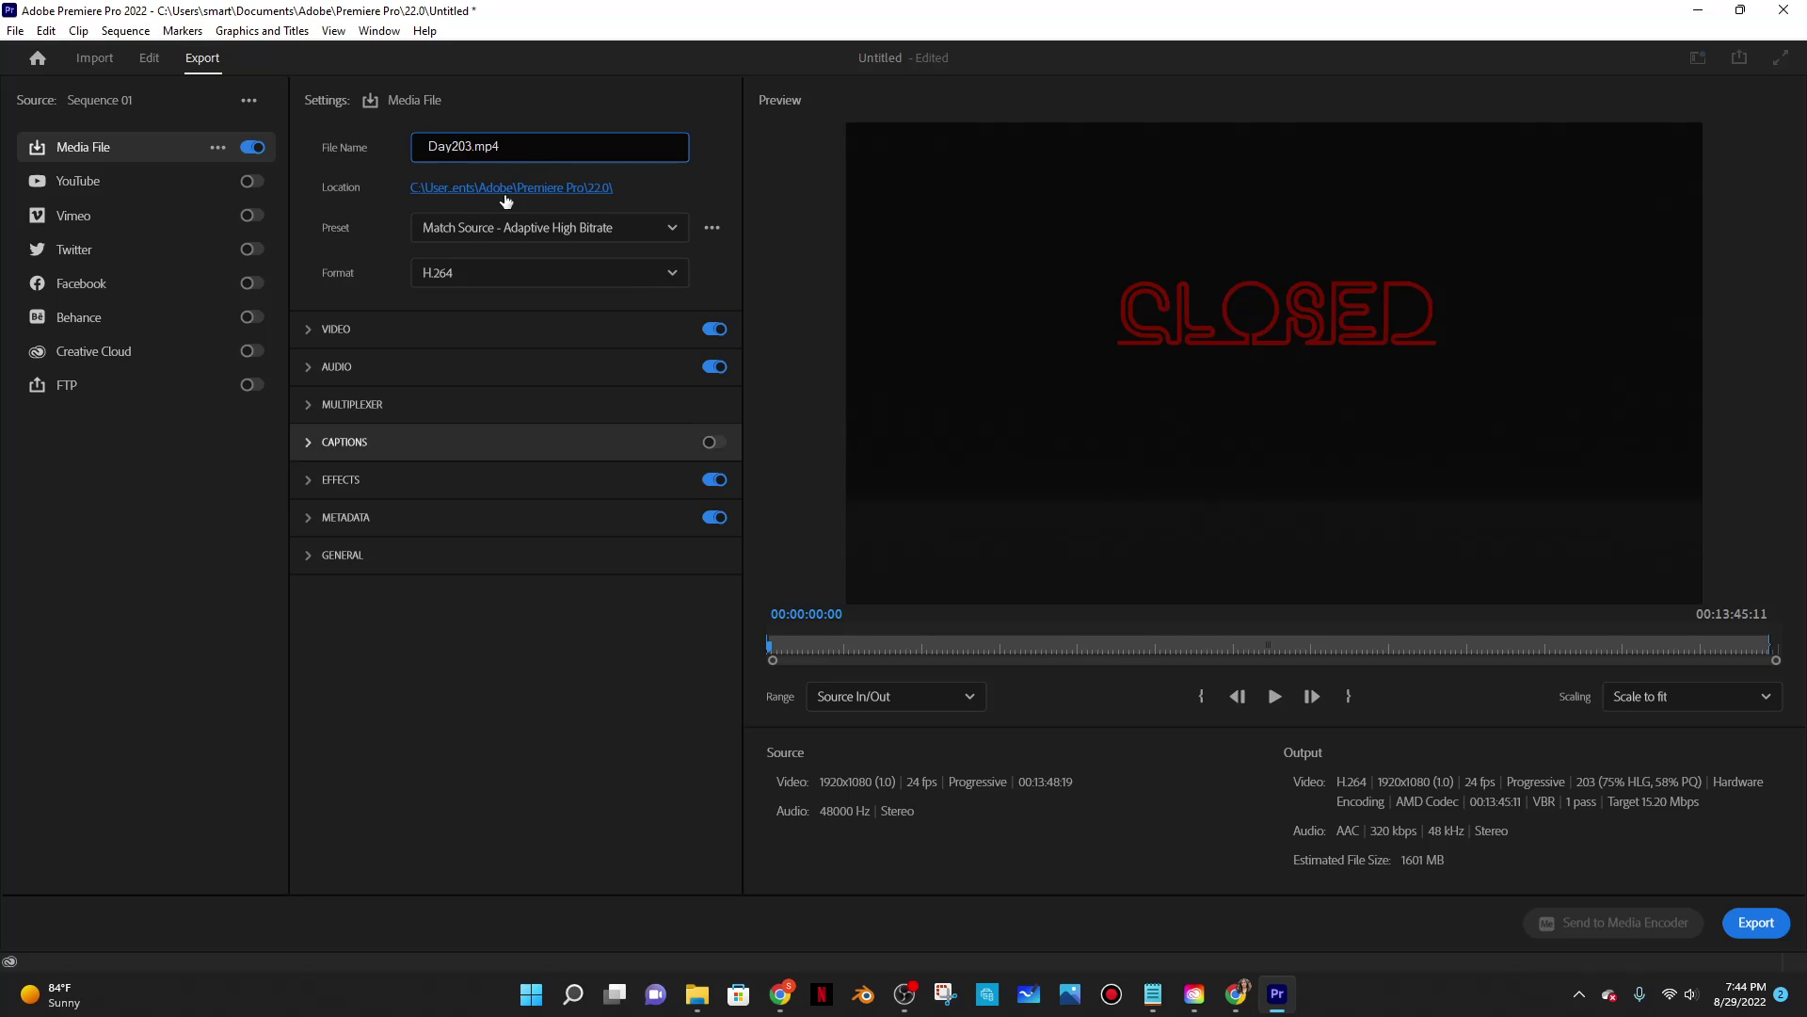
# Enable YouTube as an export destination, signed in to the channel, and set the upload's privacy to Public
pyautogui.click(251, 181)
pyautogui.click(378, 328)
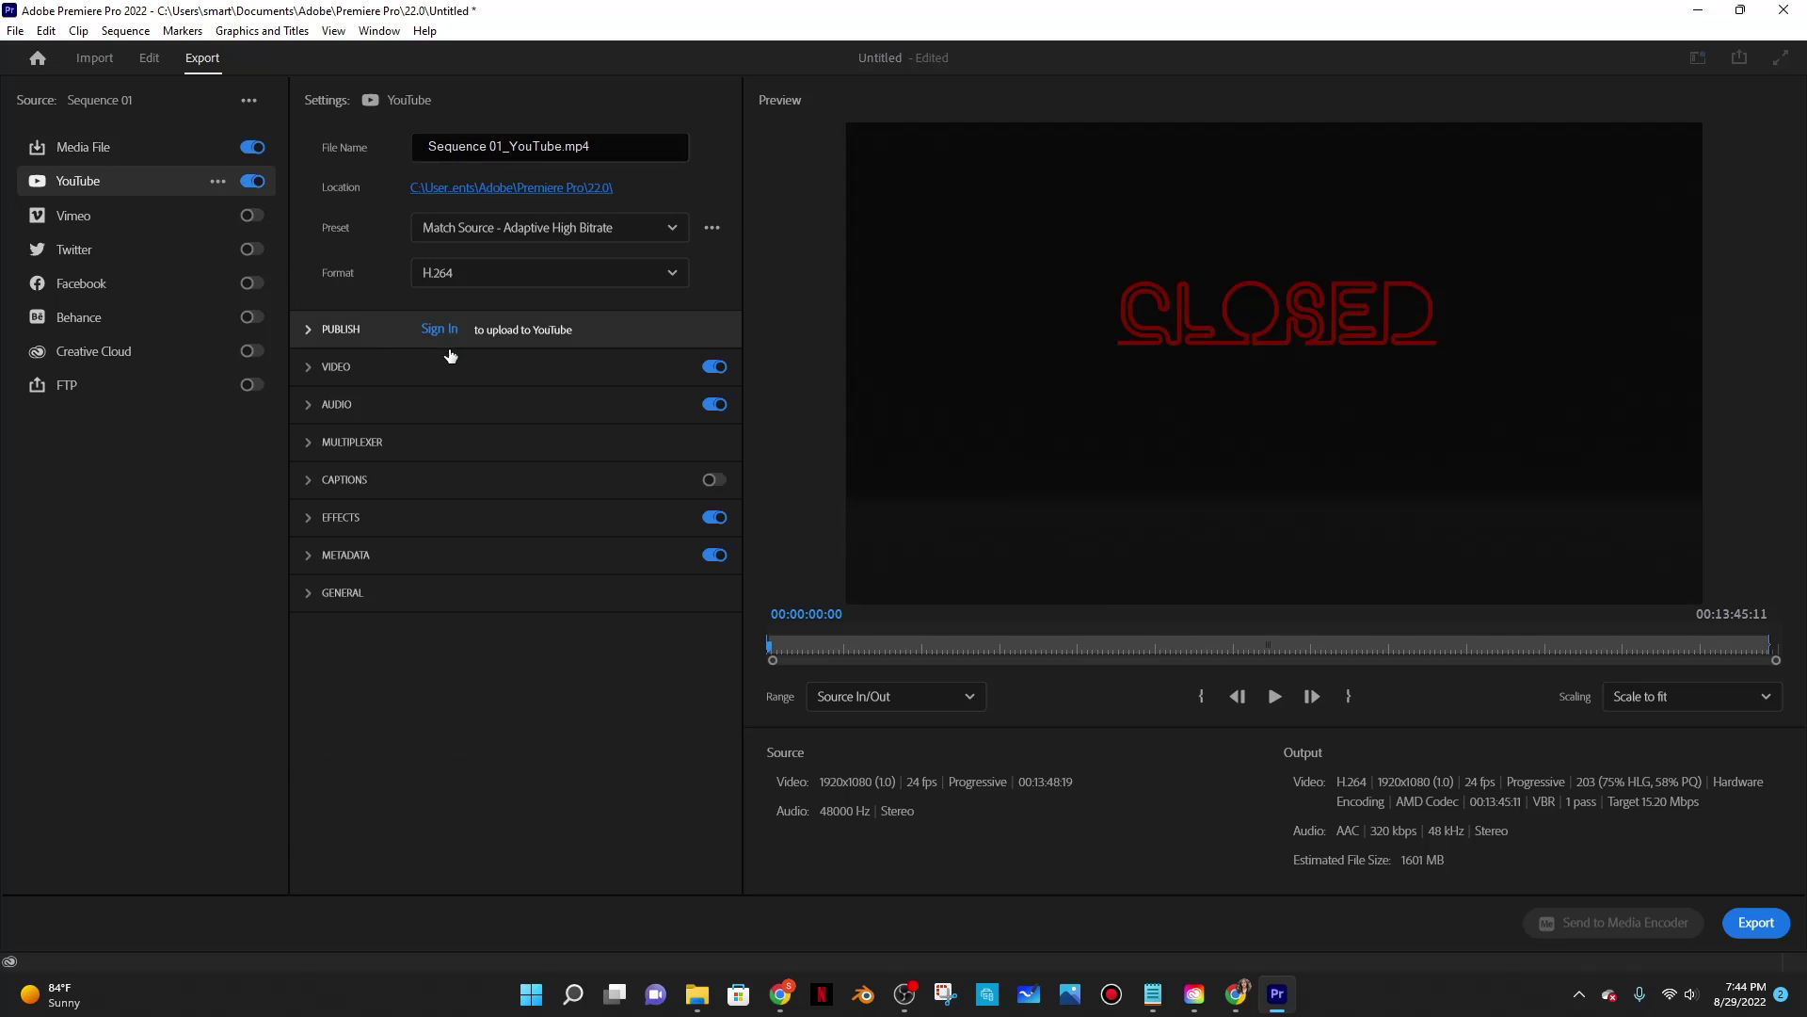
pyautogui.click(358, 328)
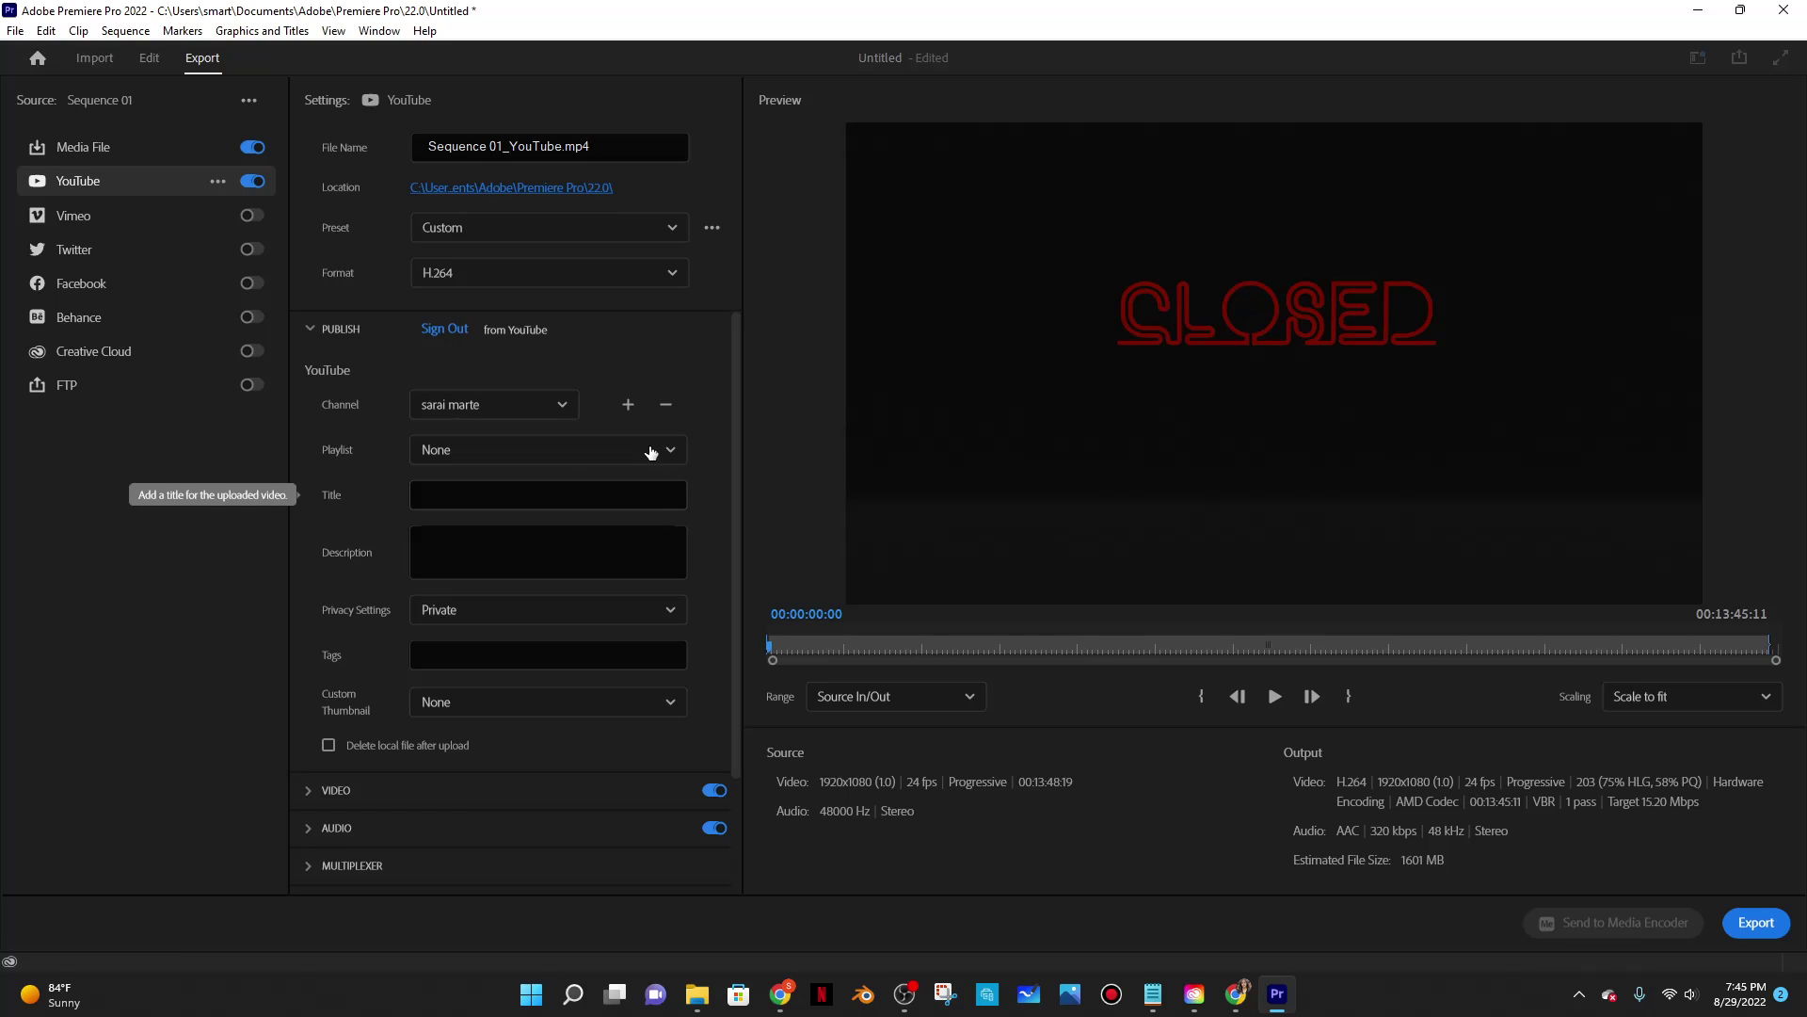
pyautogui.click(457, 612)
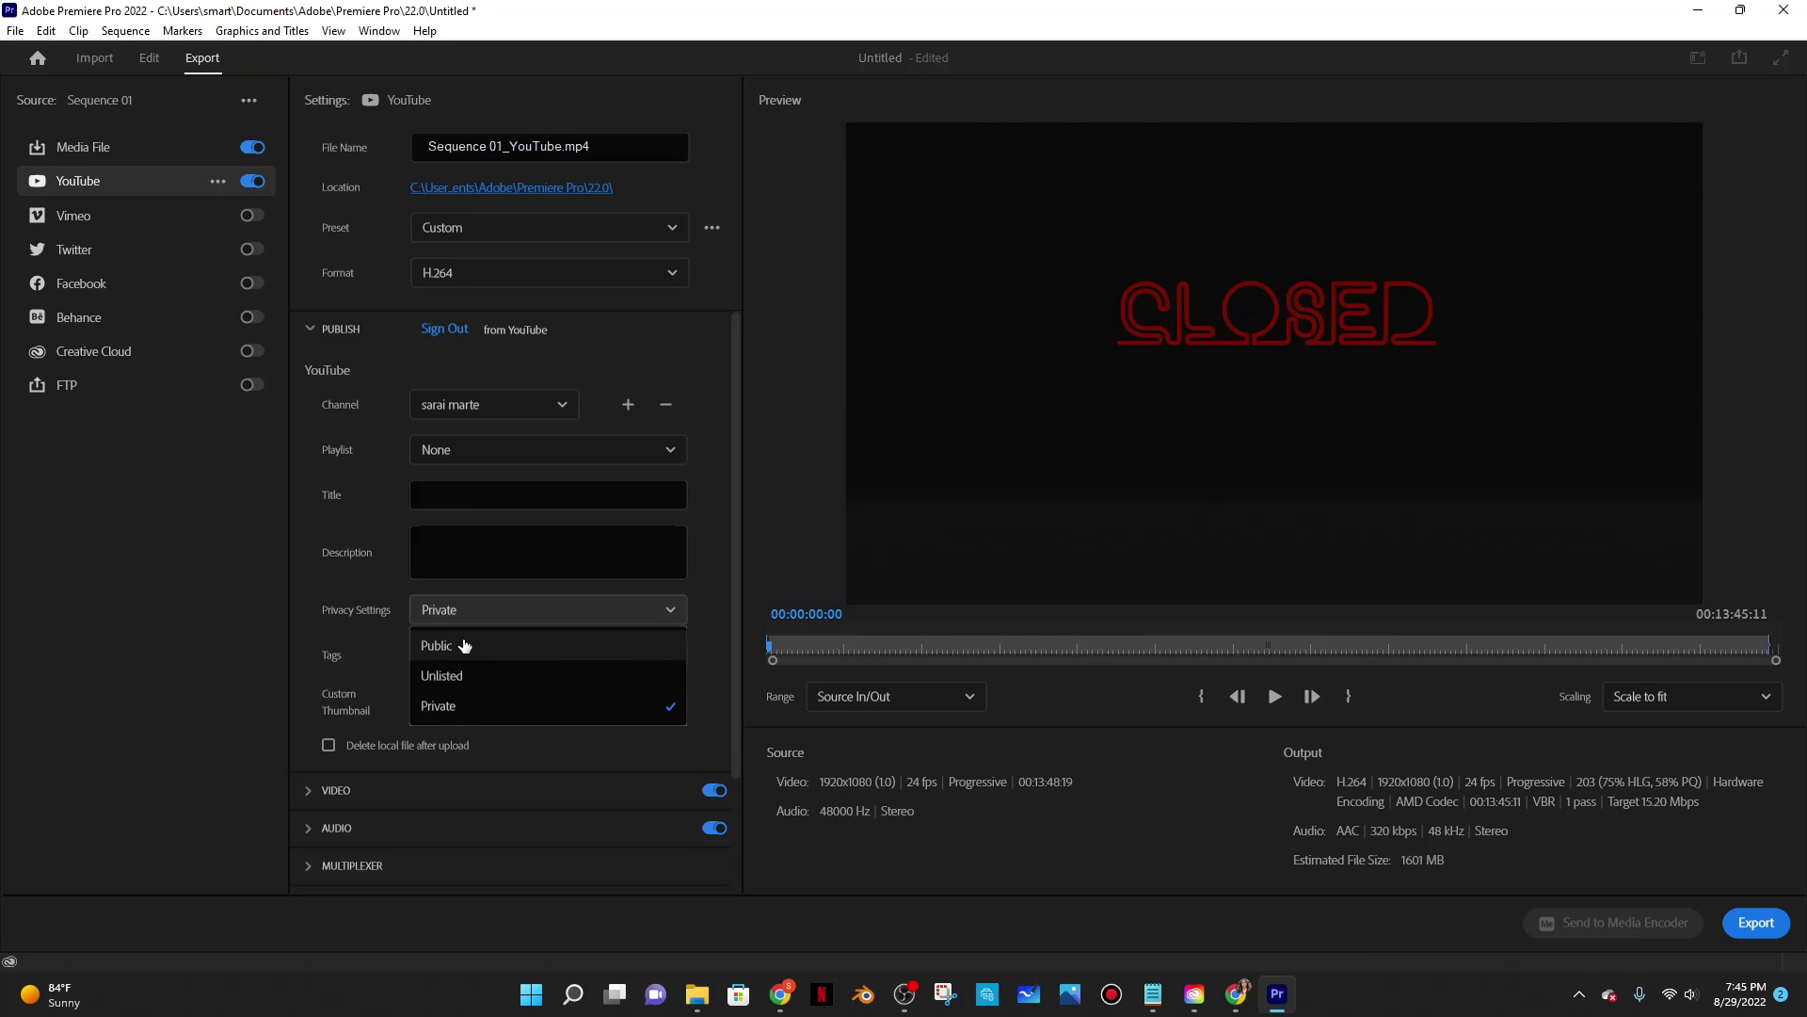
pyautogui.click(464, 645)
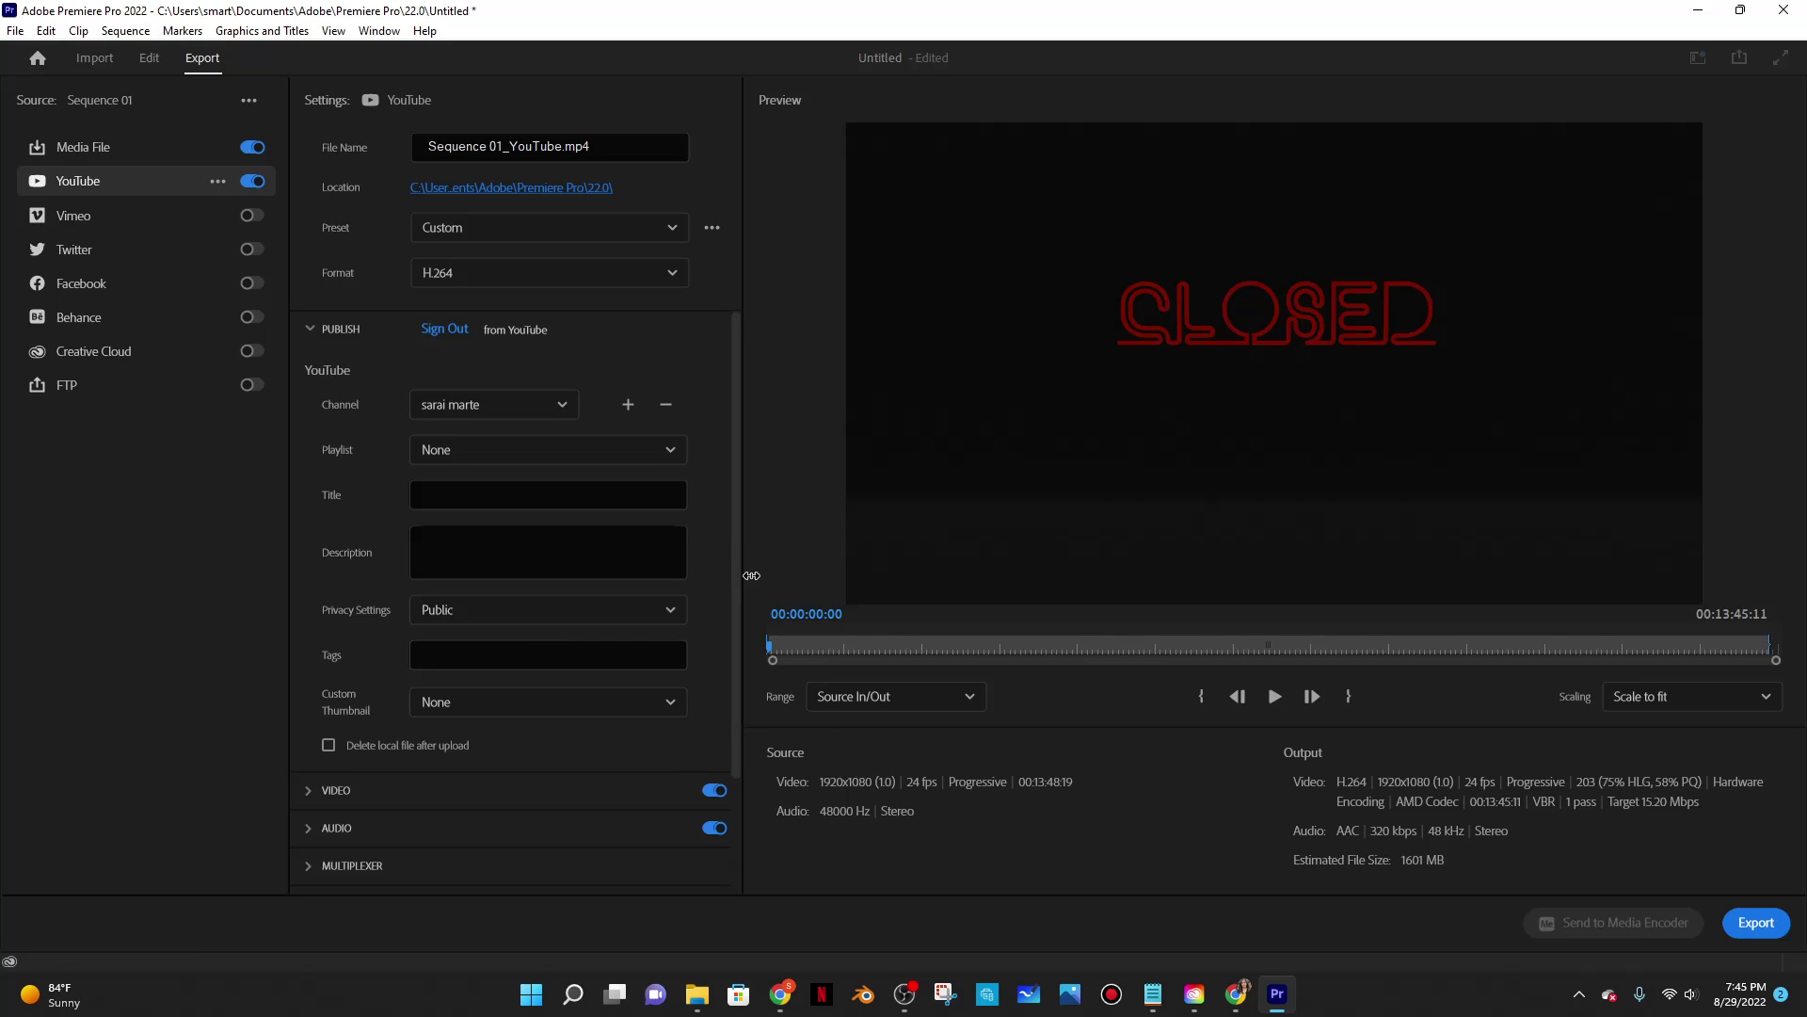
# Paste the "Not a tutorial just a log." text with the resources link as the YouTube description and enter the title "Neon Text Zoom Animation"
pyautogui.click(518, 533)
pyautogui.hotkey('ctrl', 'v')
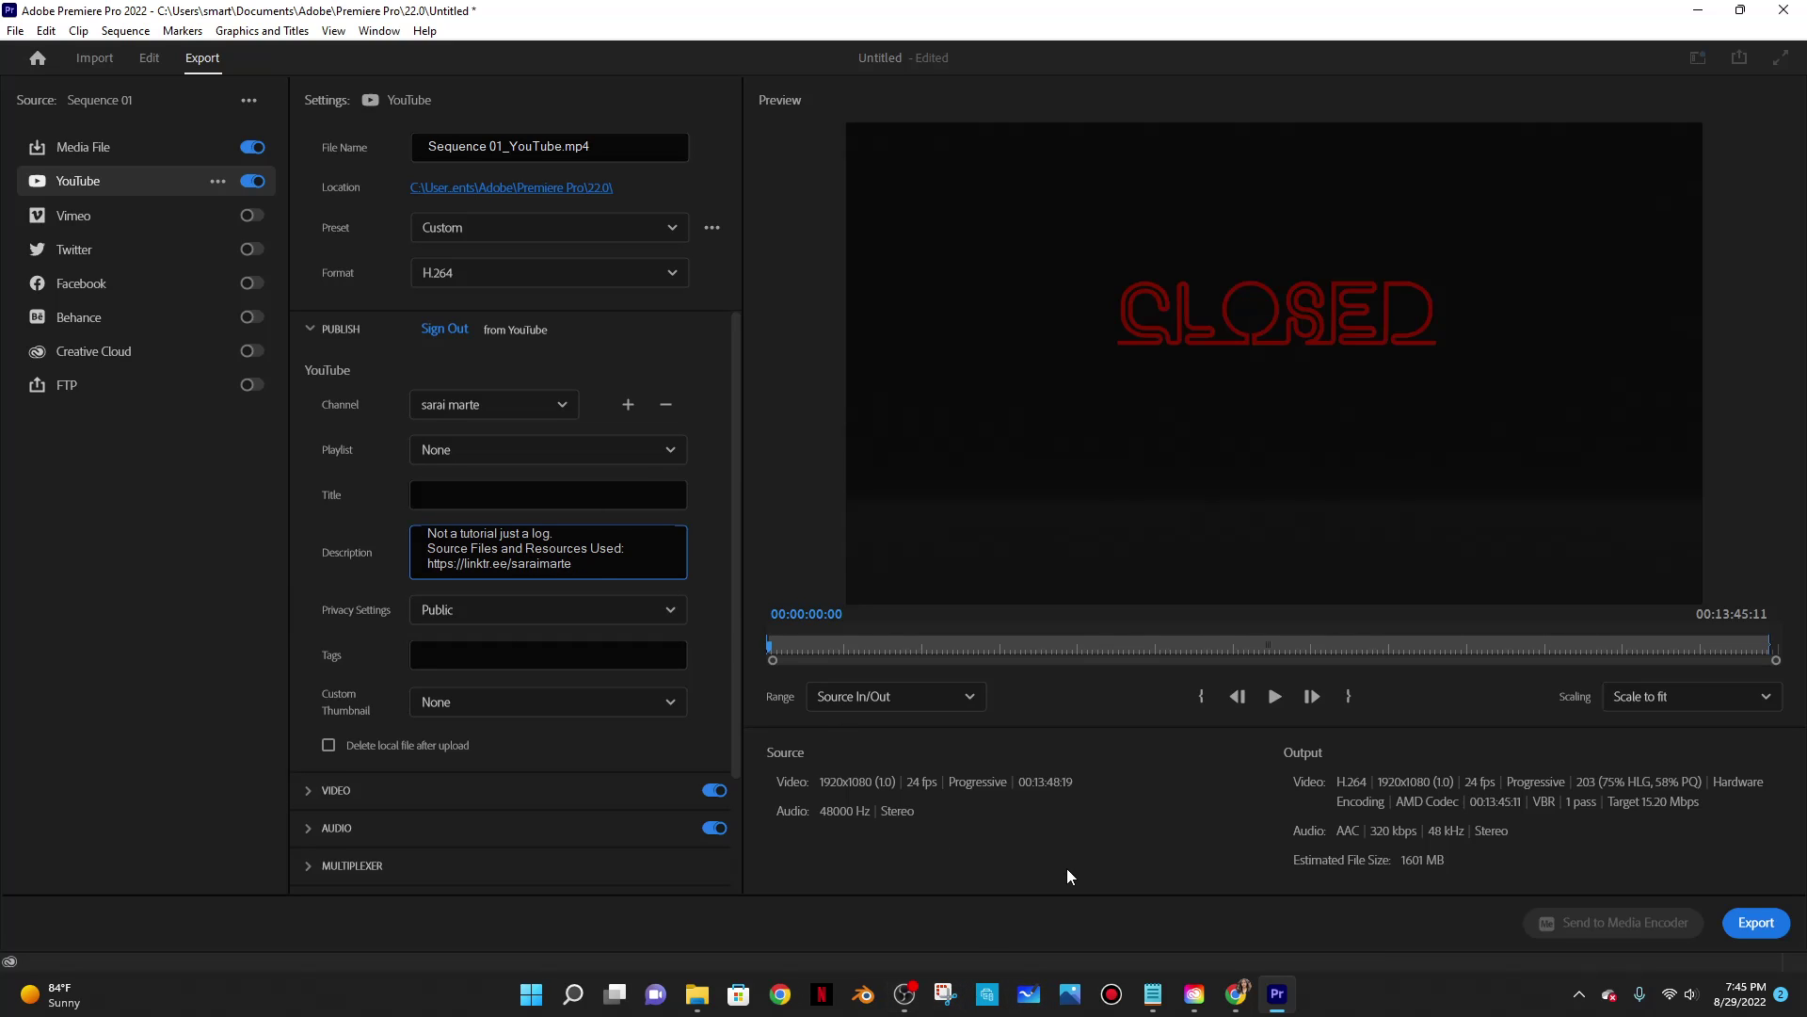
pyautogui.click(503, 490)
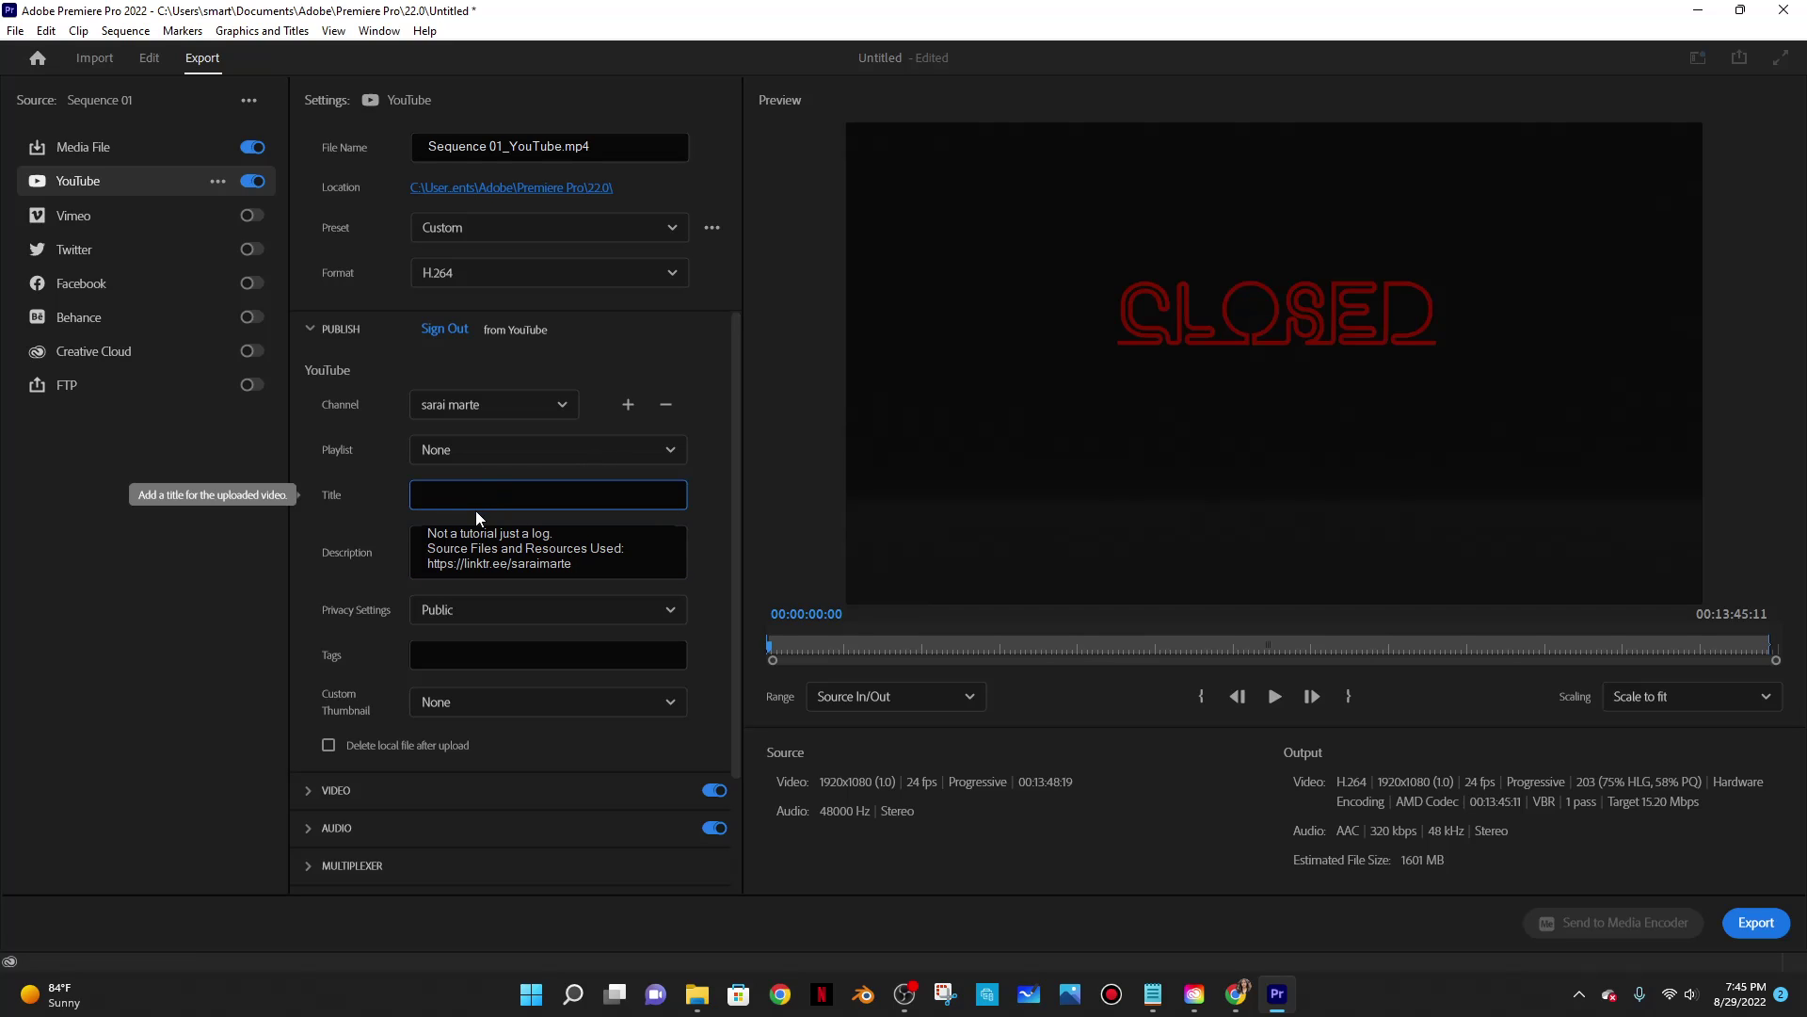
pyautogui.write('Neon Text Zoom Animation')
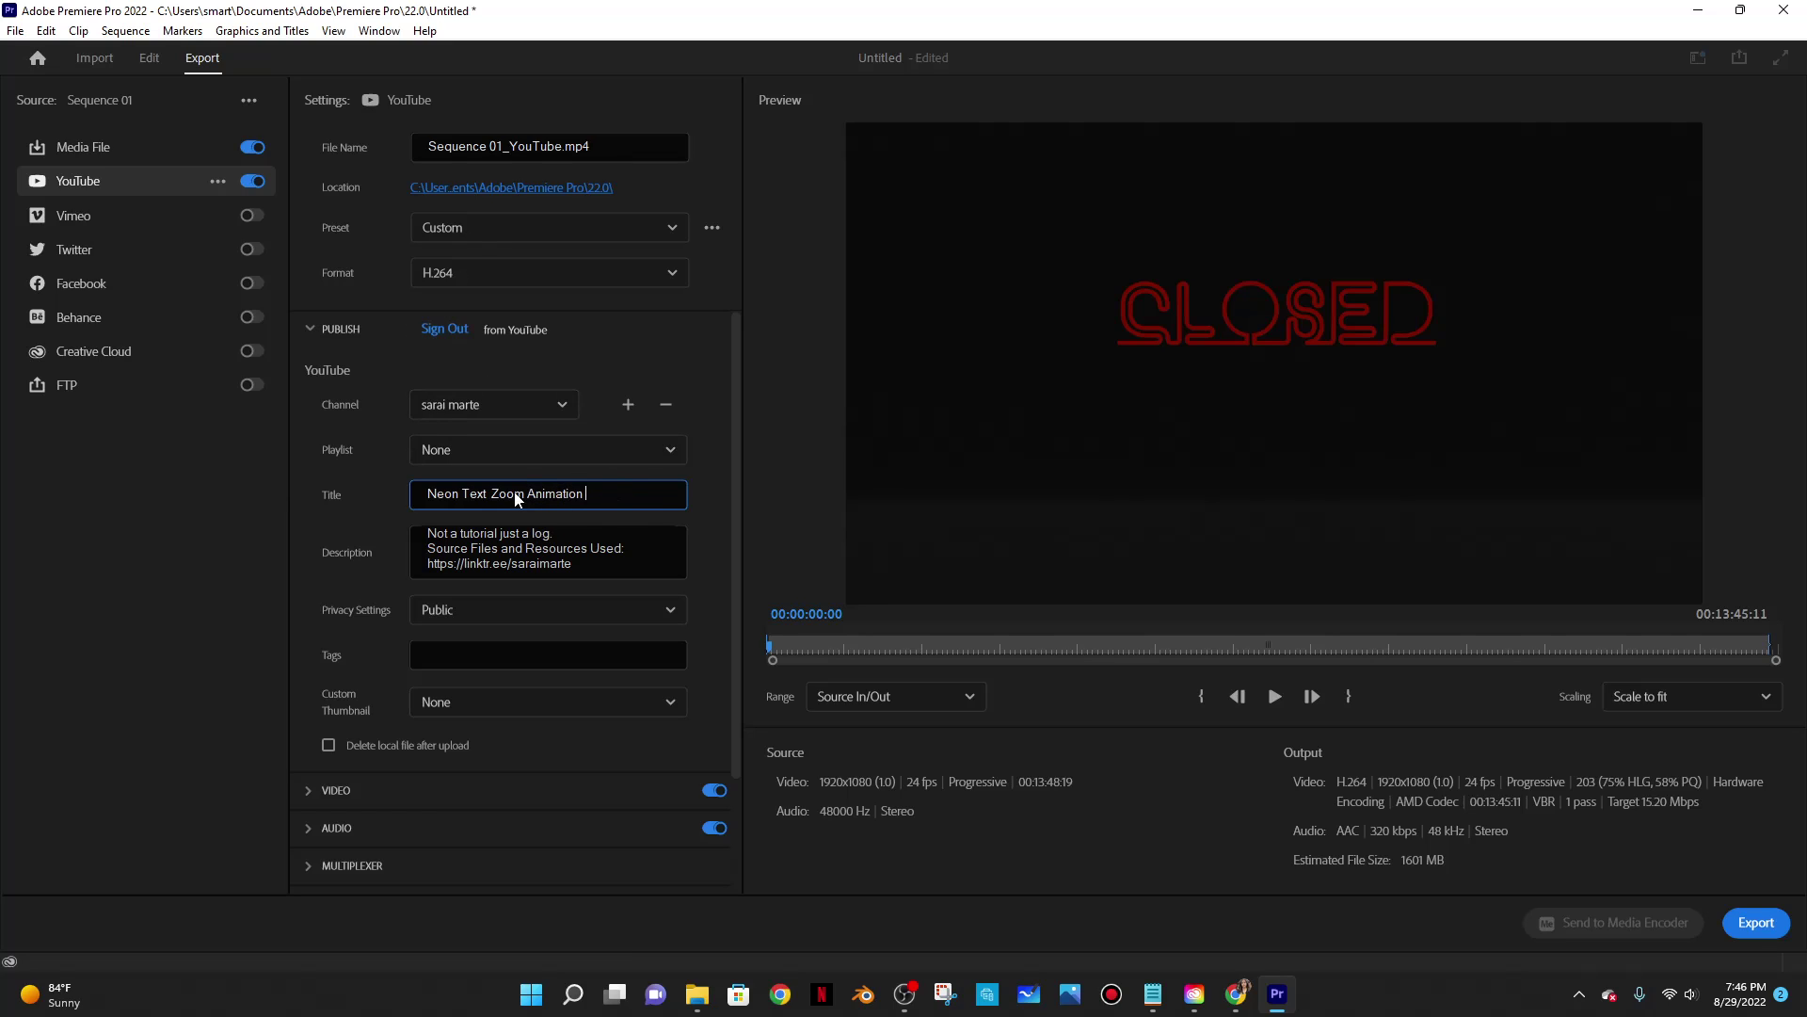
# Extend the YouTube title with "Day 202 of Blender" and insert a "|" separator after "Animation"
pyautogui.click(574, 491)
pyautogui.press('Right')
pyautogui.click(638, 482)
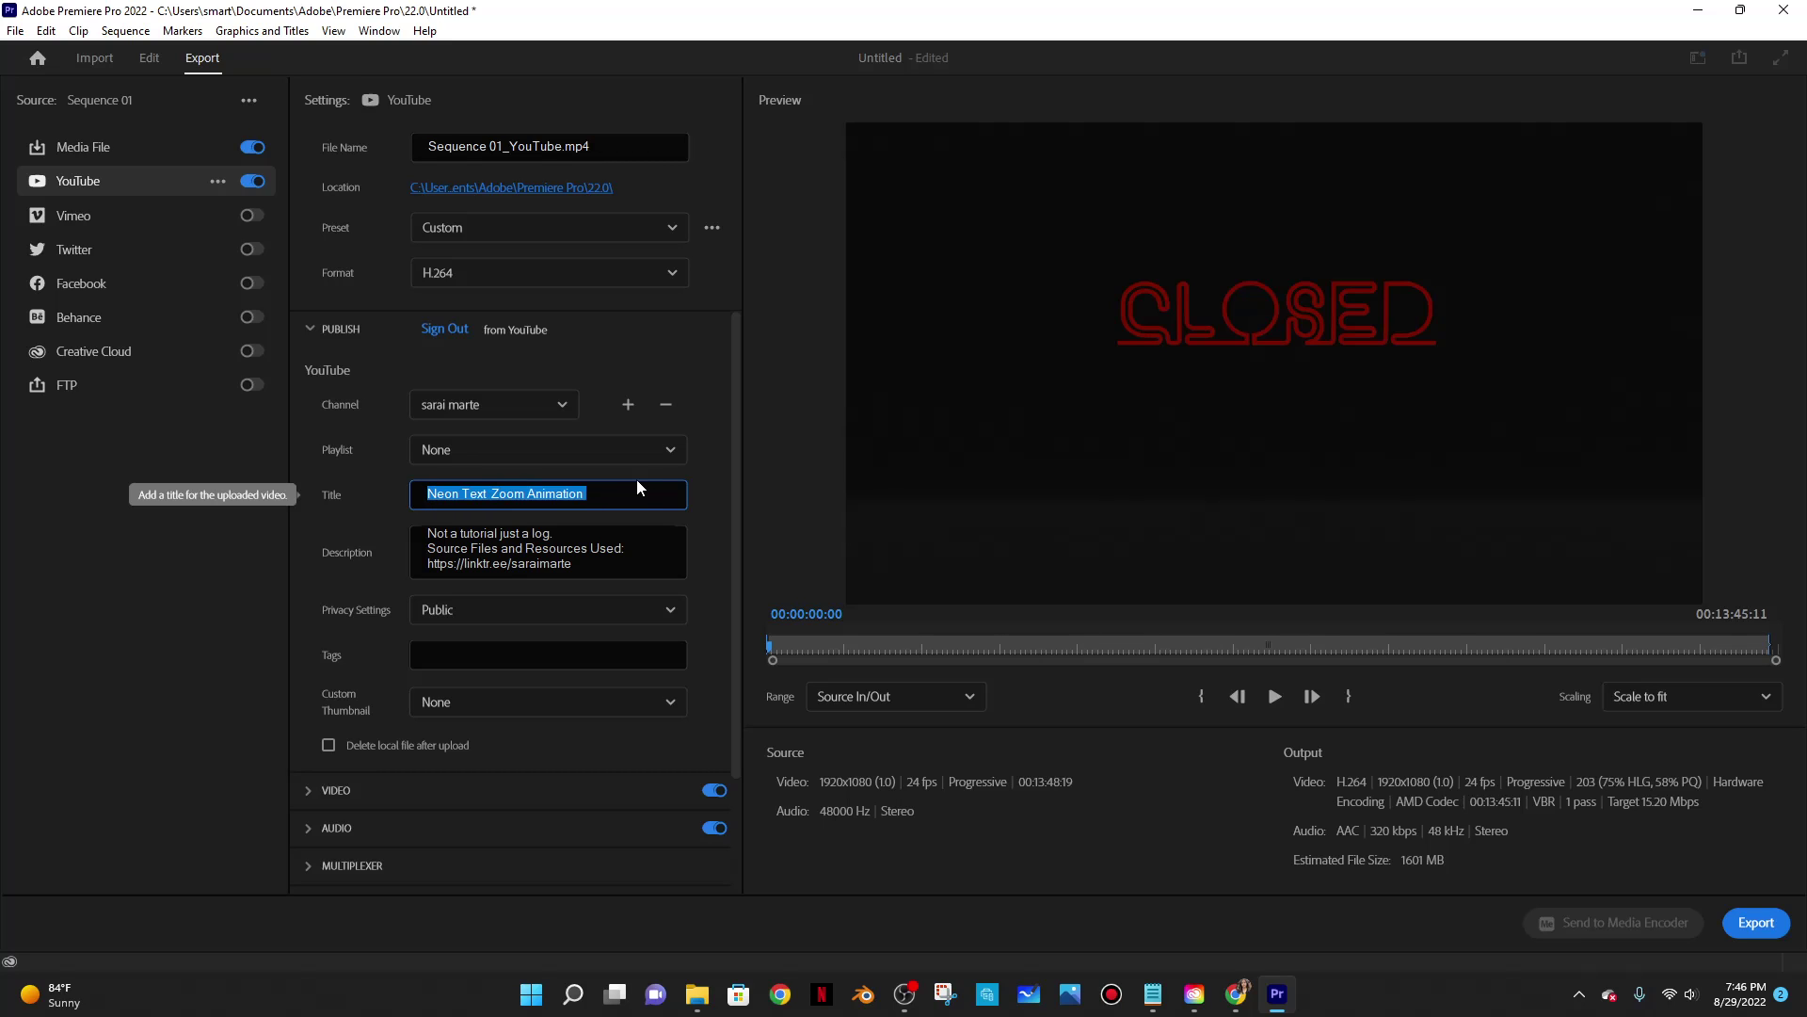
pyautogui.click(609, 493)
pyautogui.write('Day 202 of Blender')
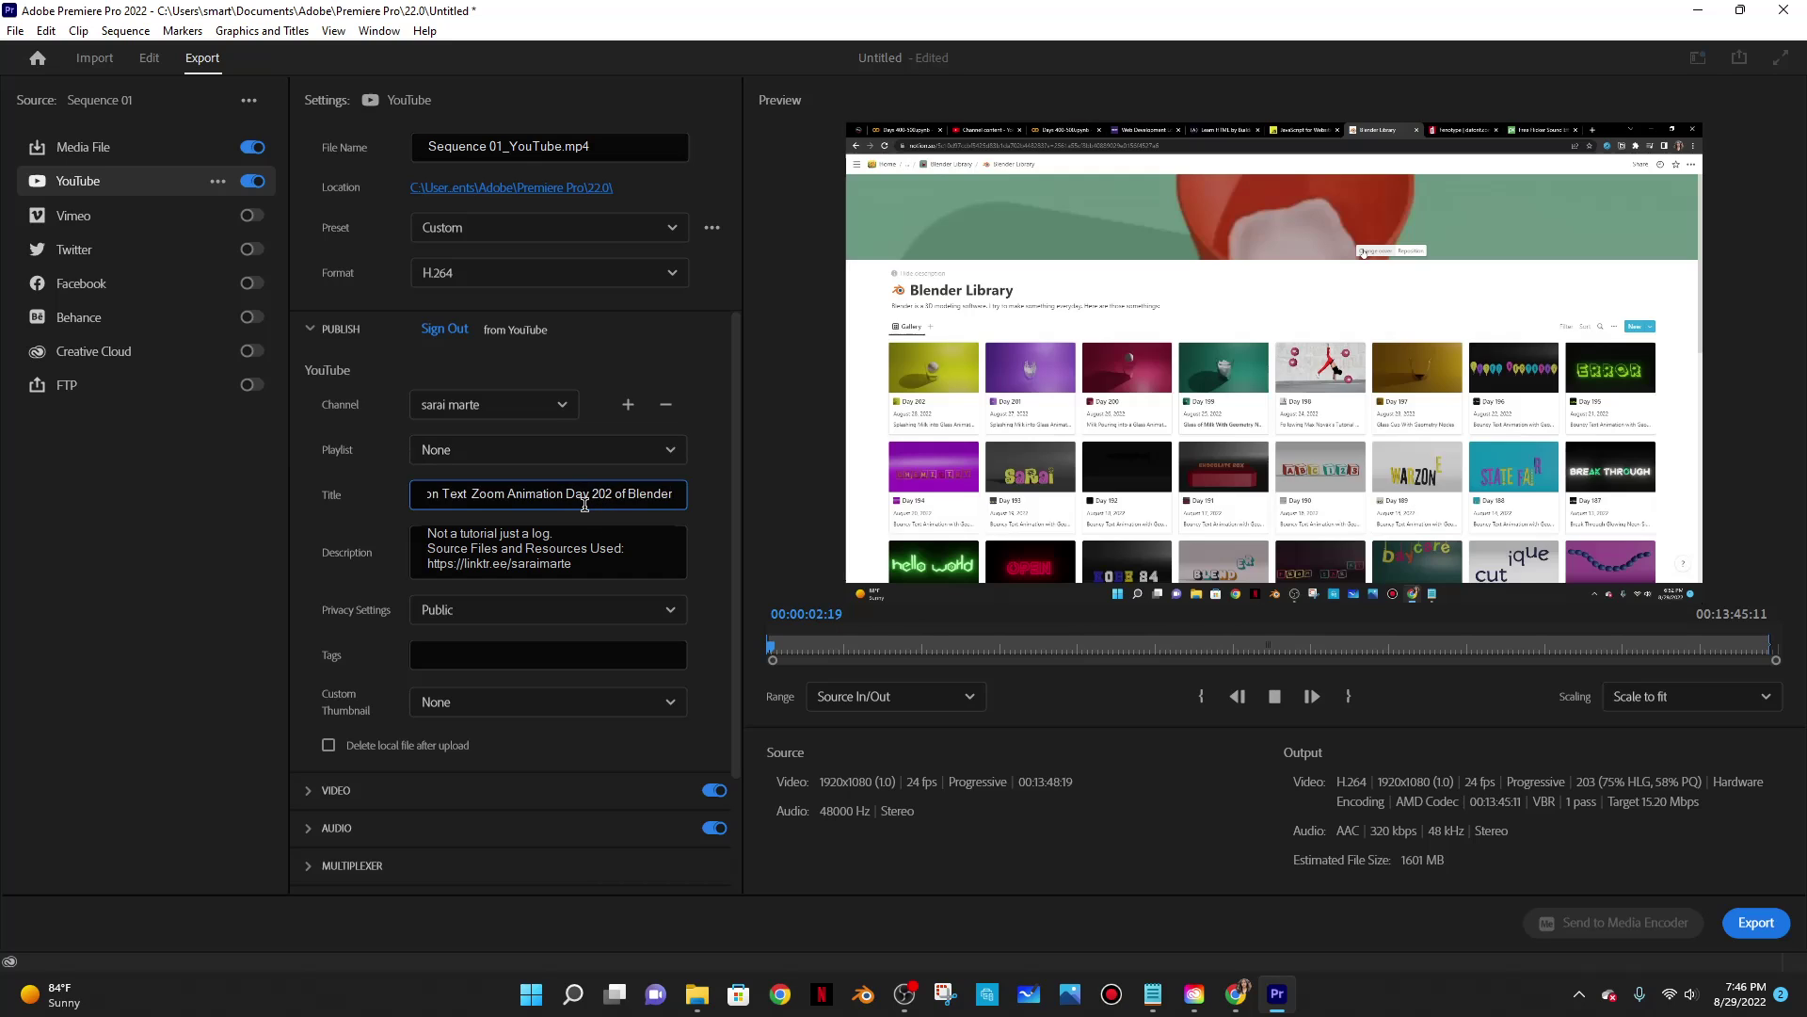
pyautogui.hotkey('ctrl', 'a')
pyautogui.click(564, 497)
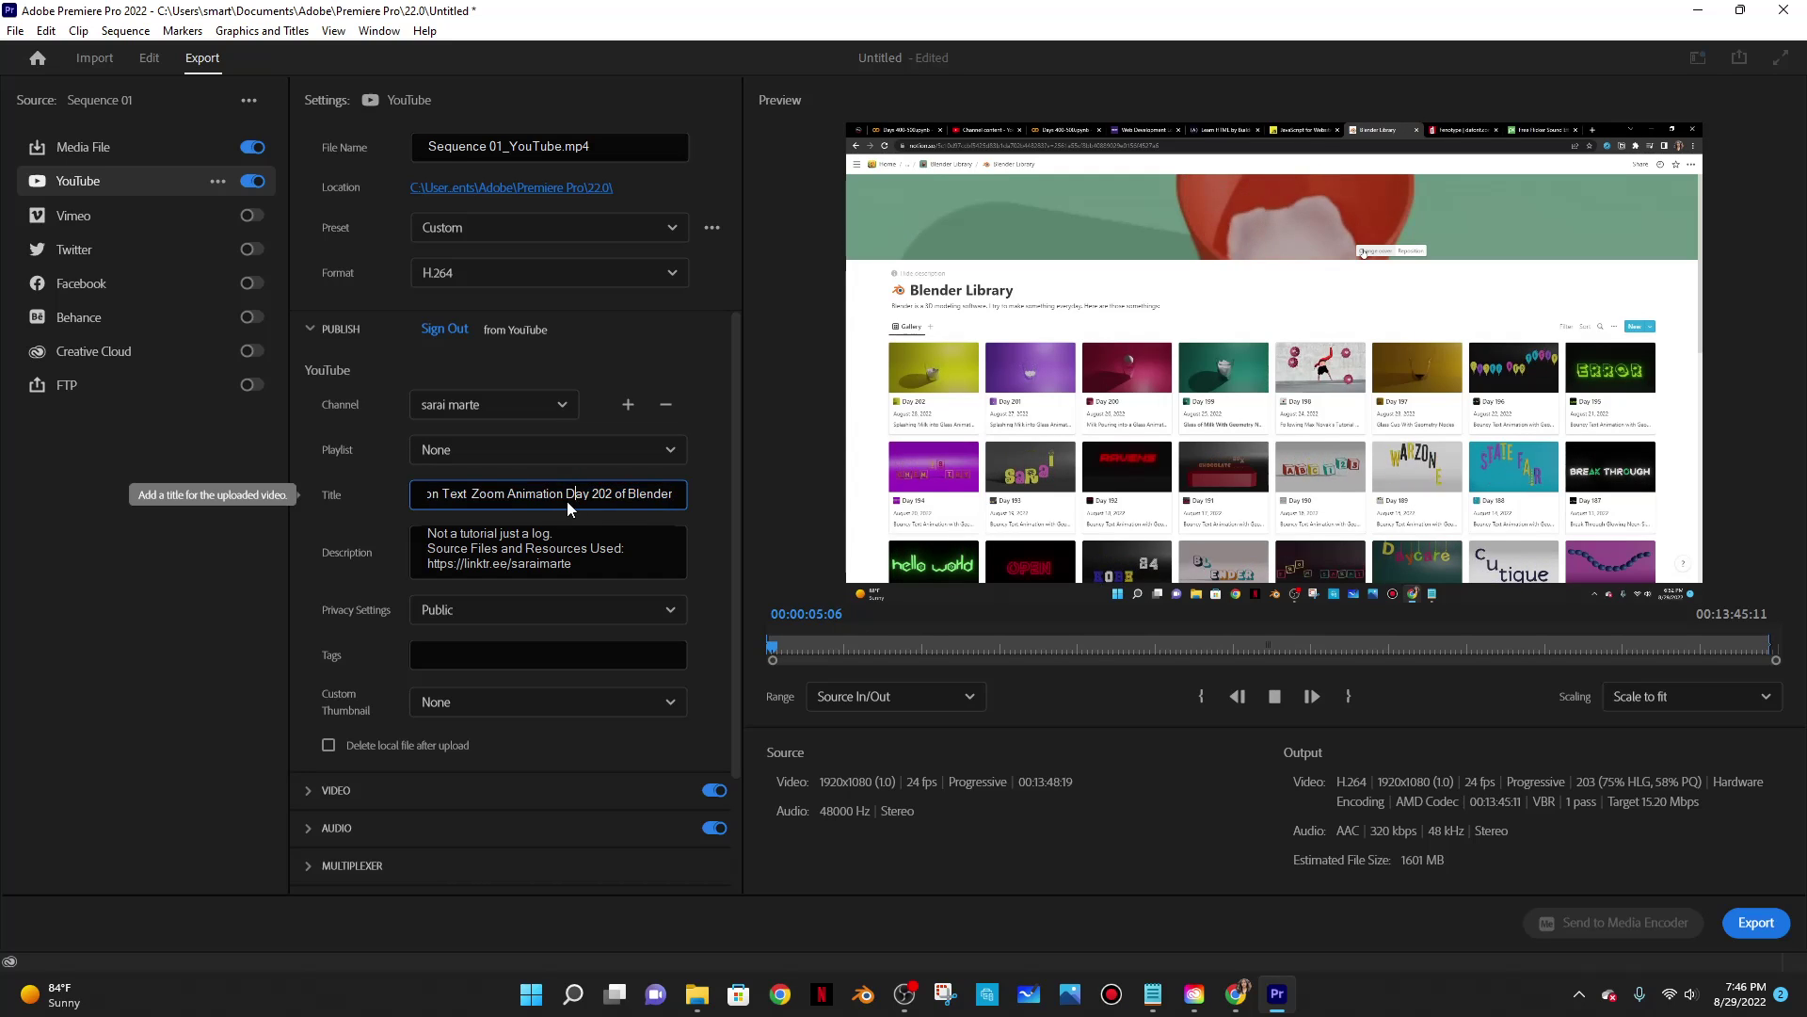
pyautogui.write('|')
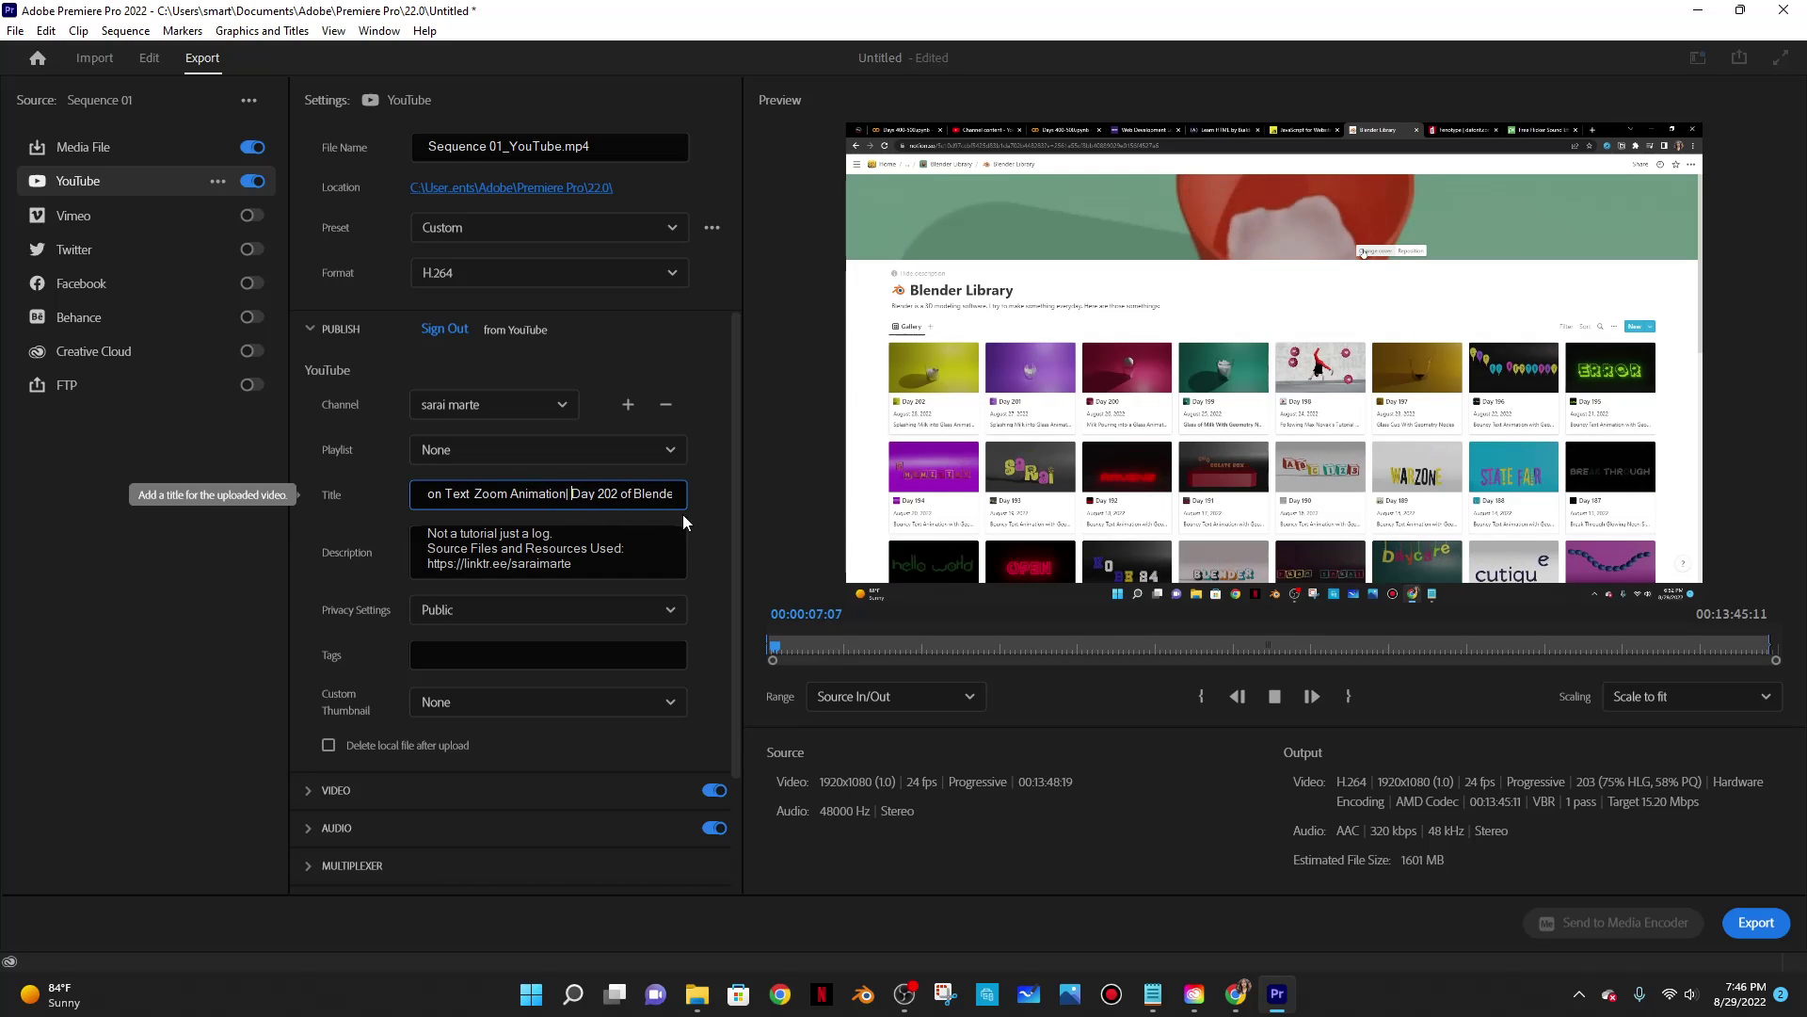
# Correct the day number in the YouTube title so it reads "Day 203 of Blender"
pyautogui.click(628, 504)
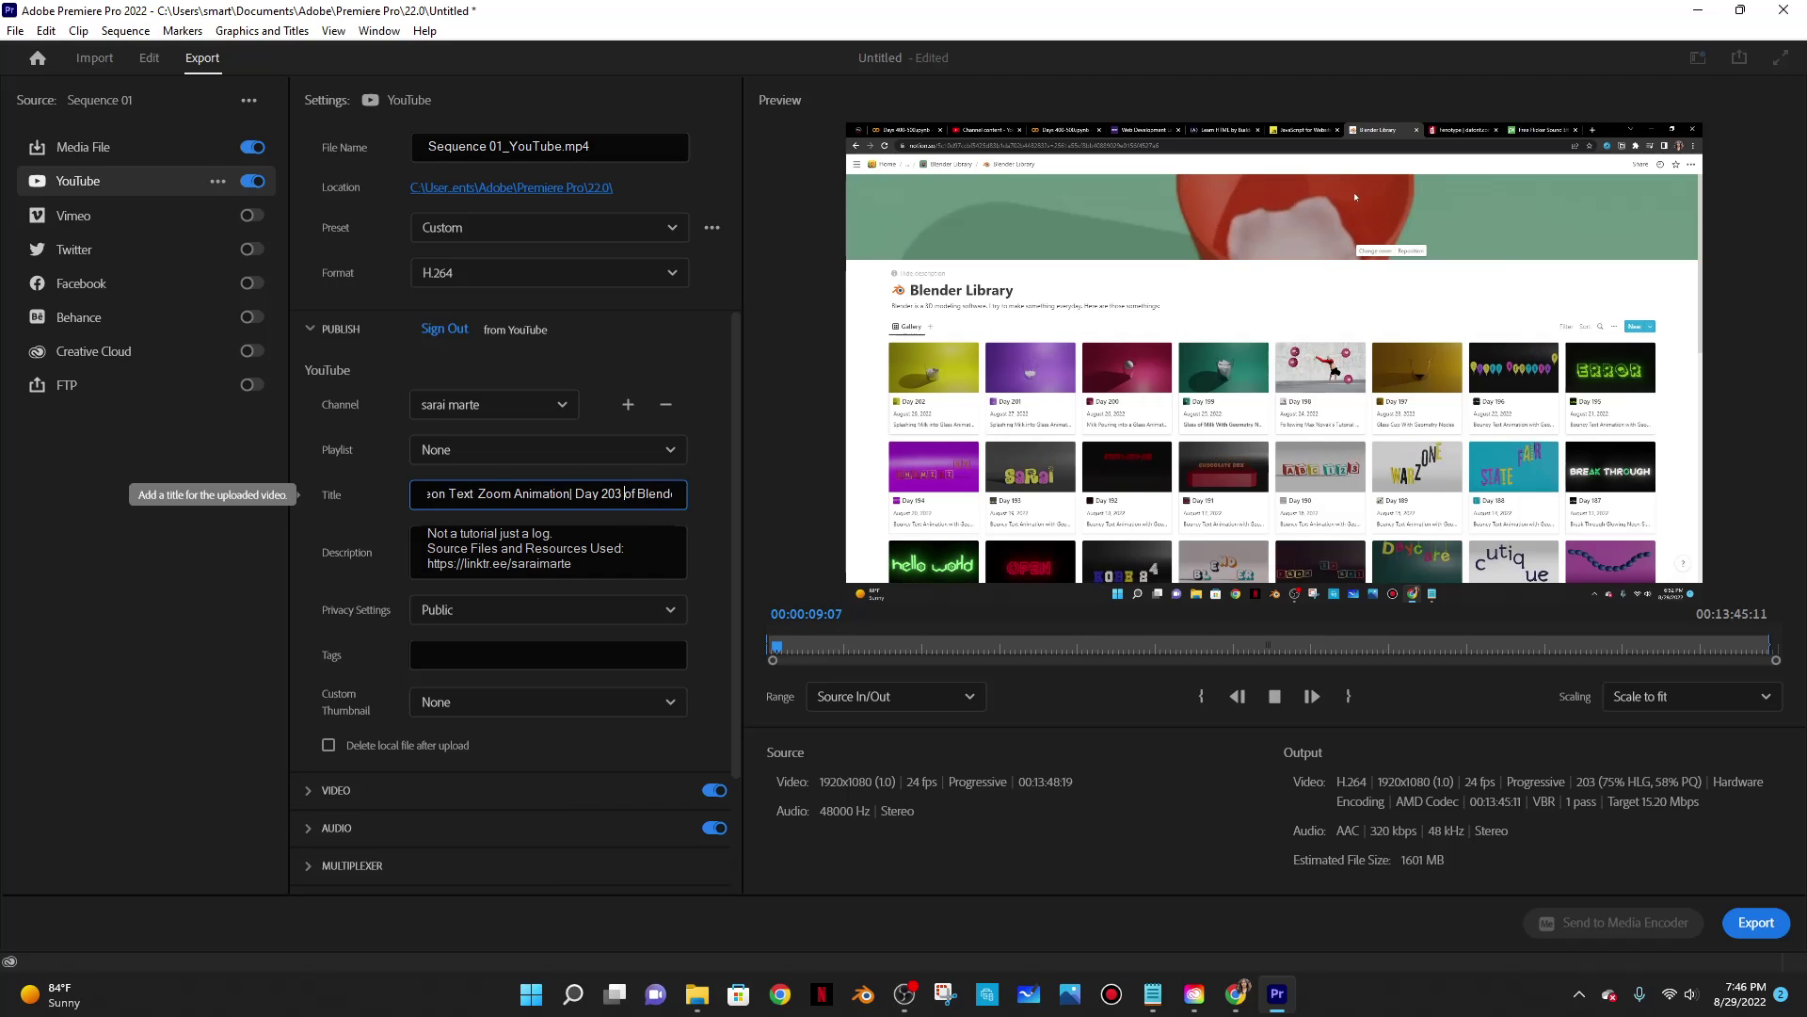
pyautogui.press('BackSpace')
pyautogui.write('3')
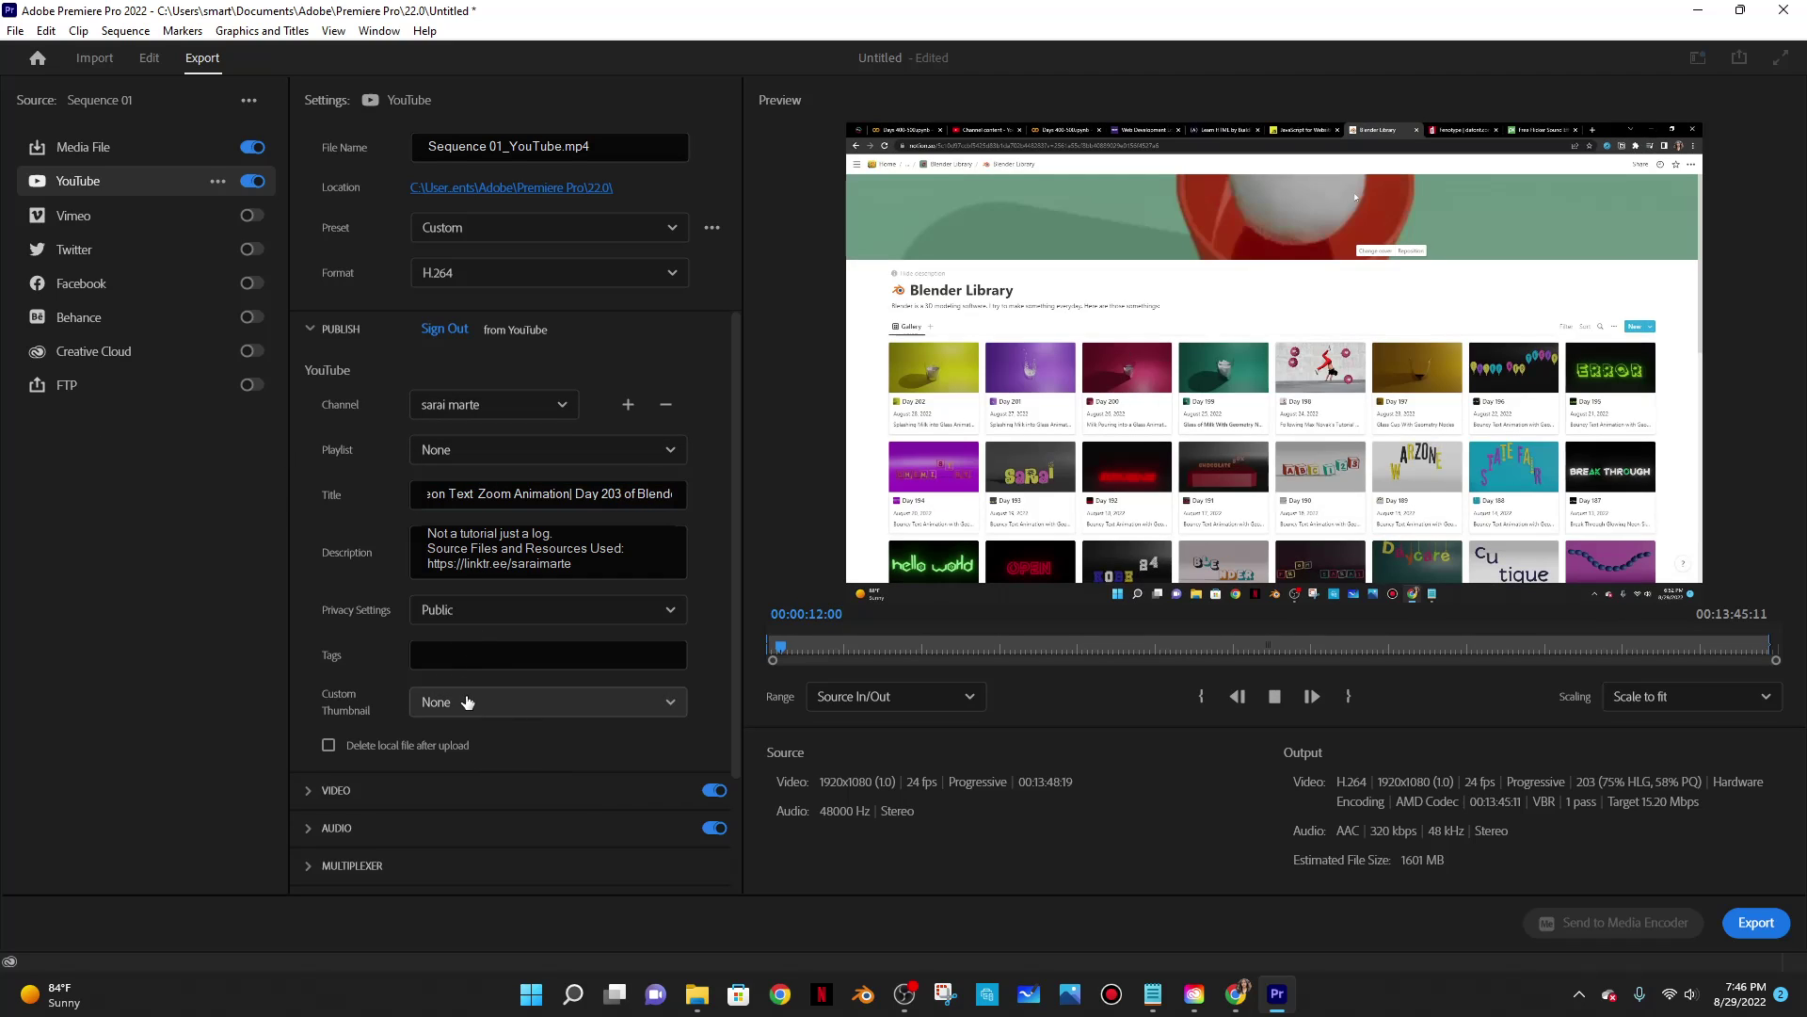
# Set the YouTube upload's custom thumbnail to come from an image file
pyautogui.click(444, 703)
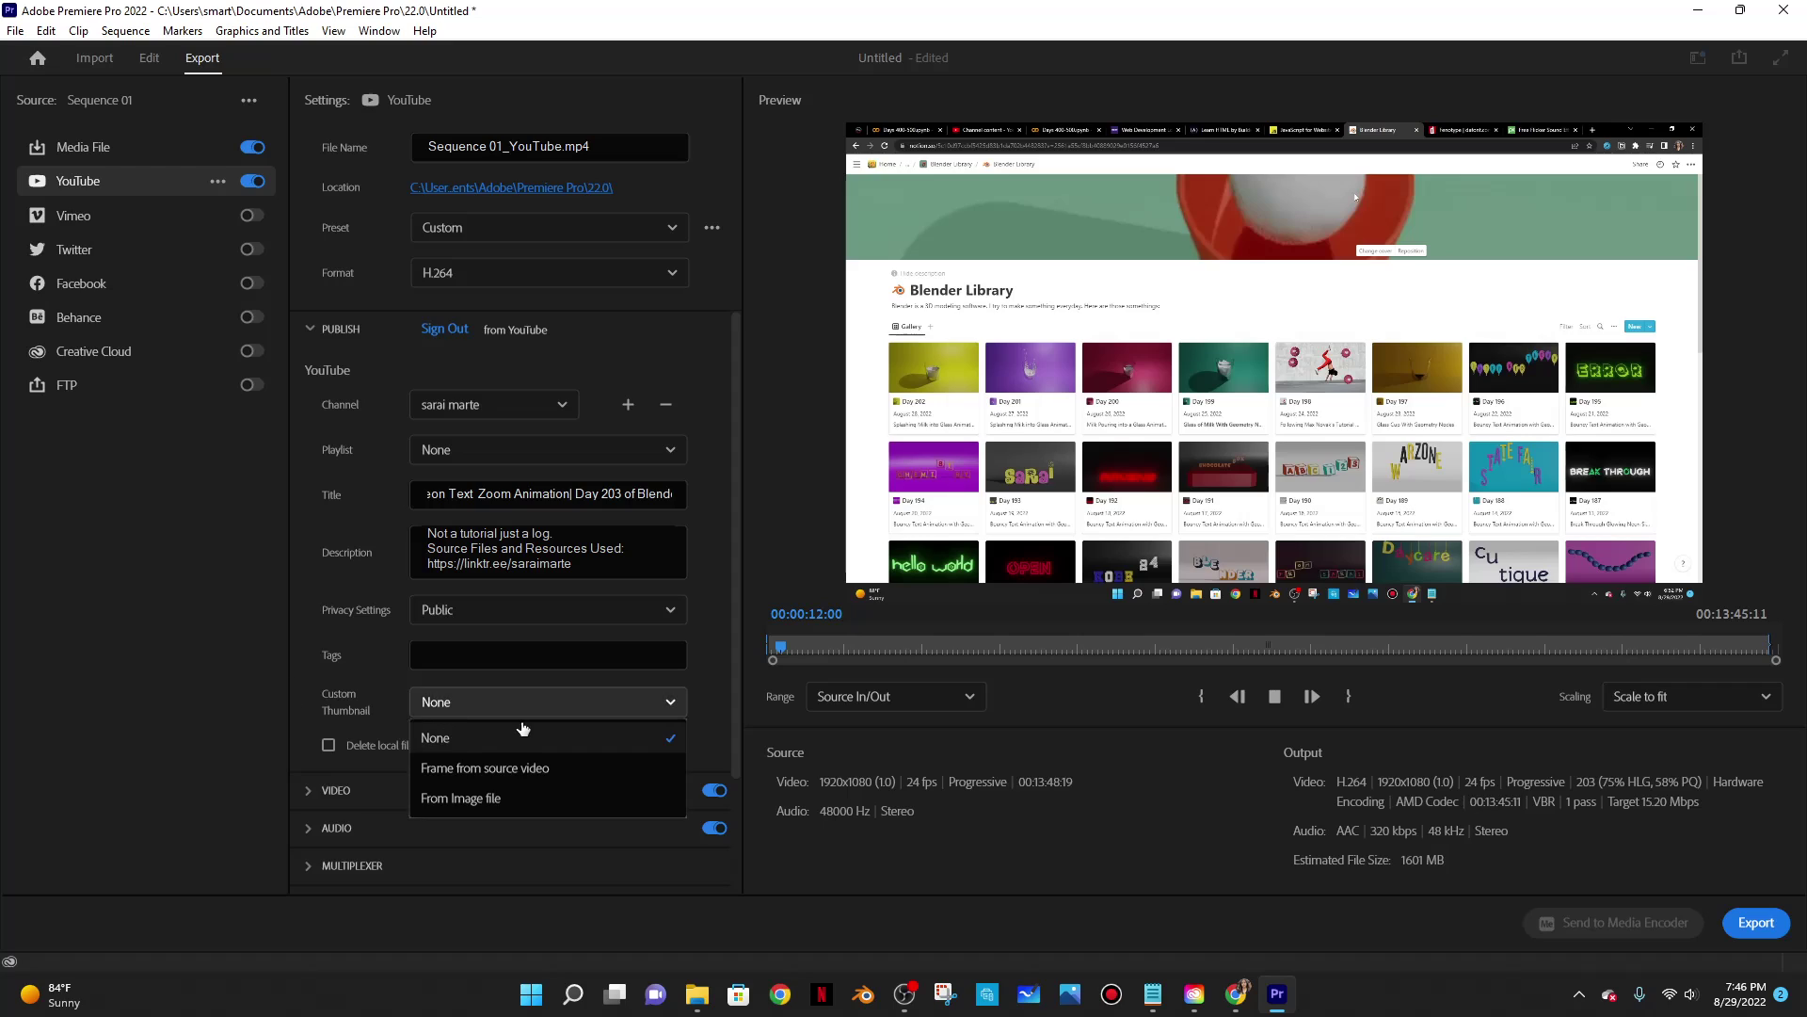
pyautogui.click(454, 794)
pyautogui.click(461, 708)
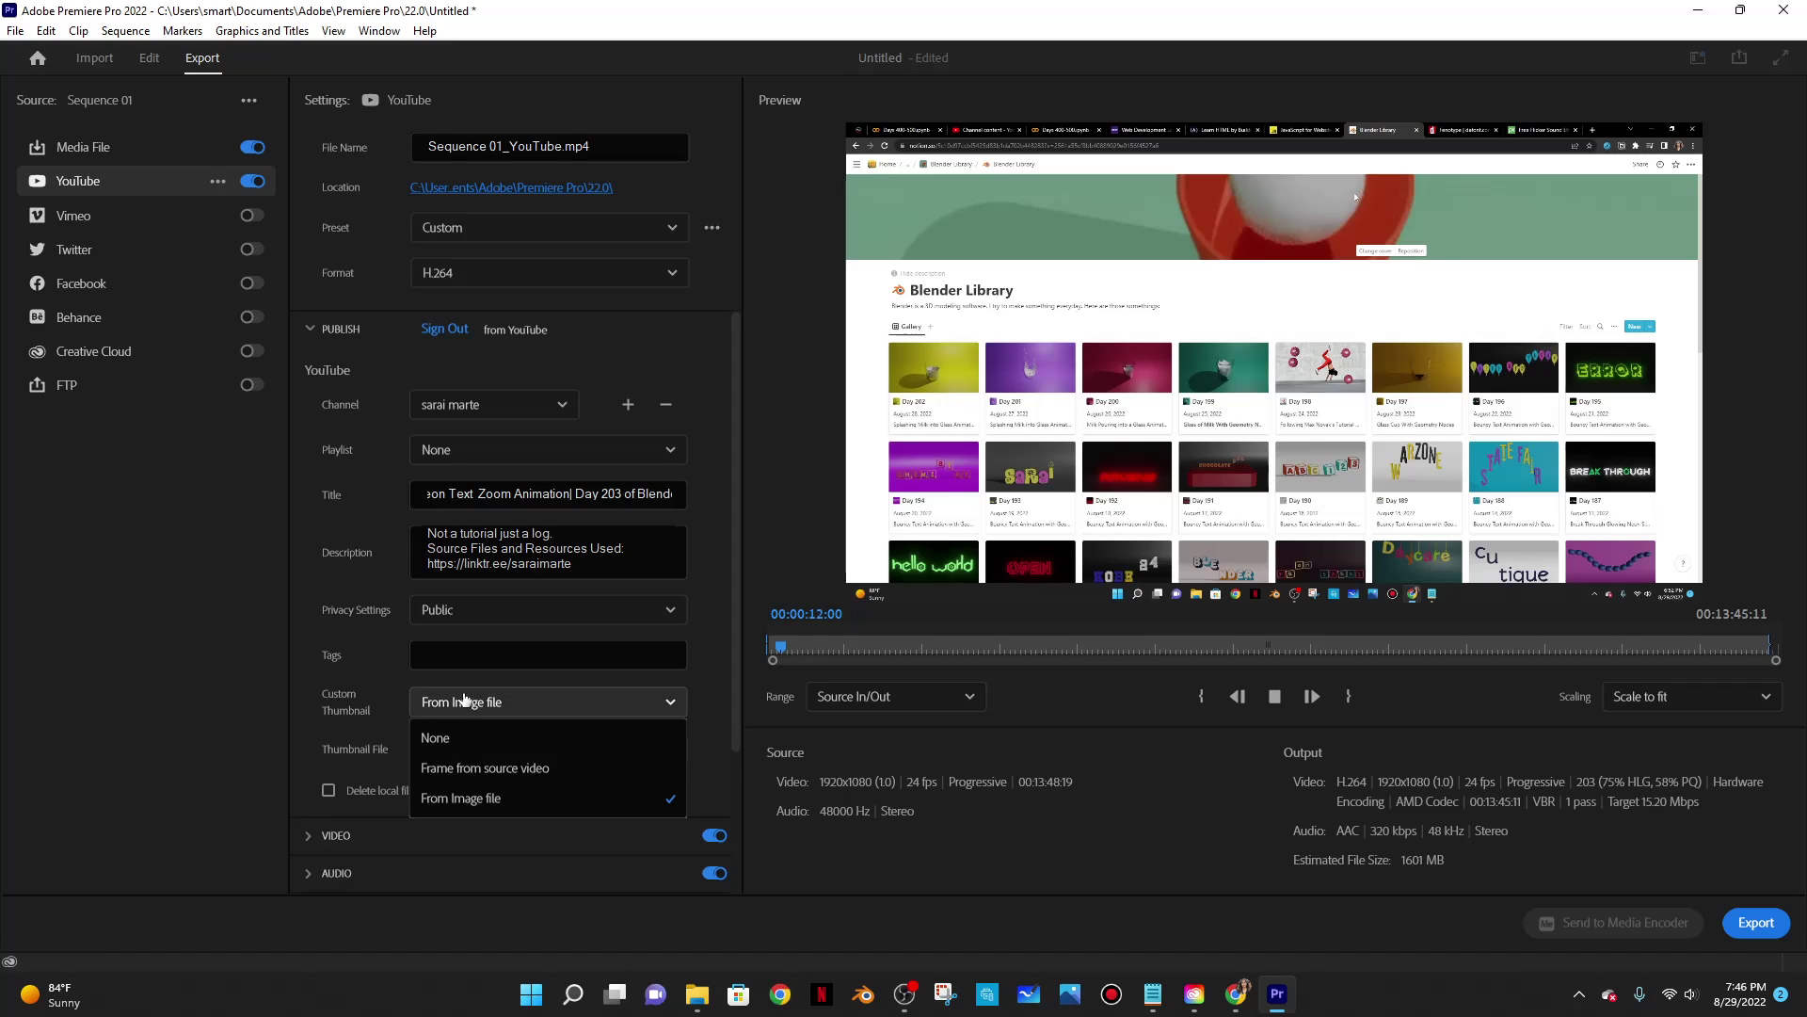
pyautogui.click(466, 796)
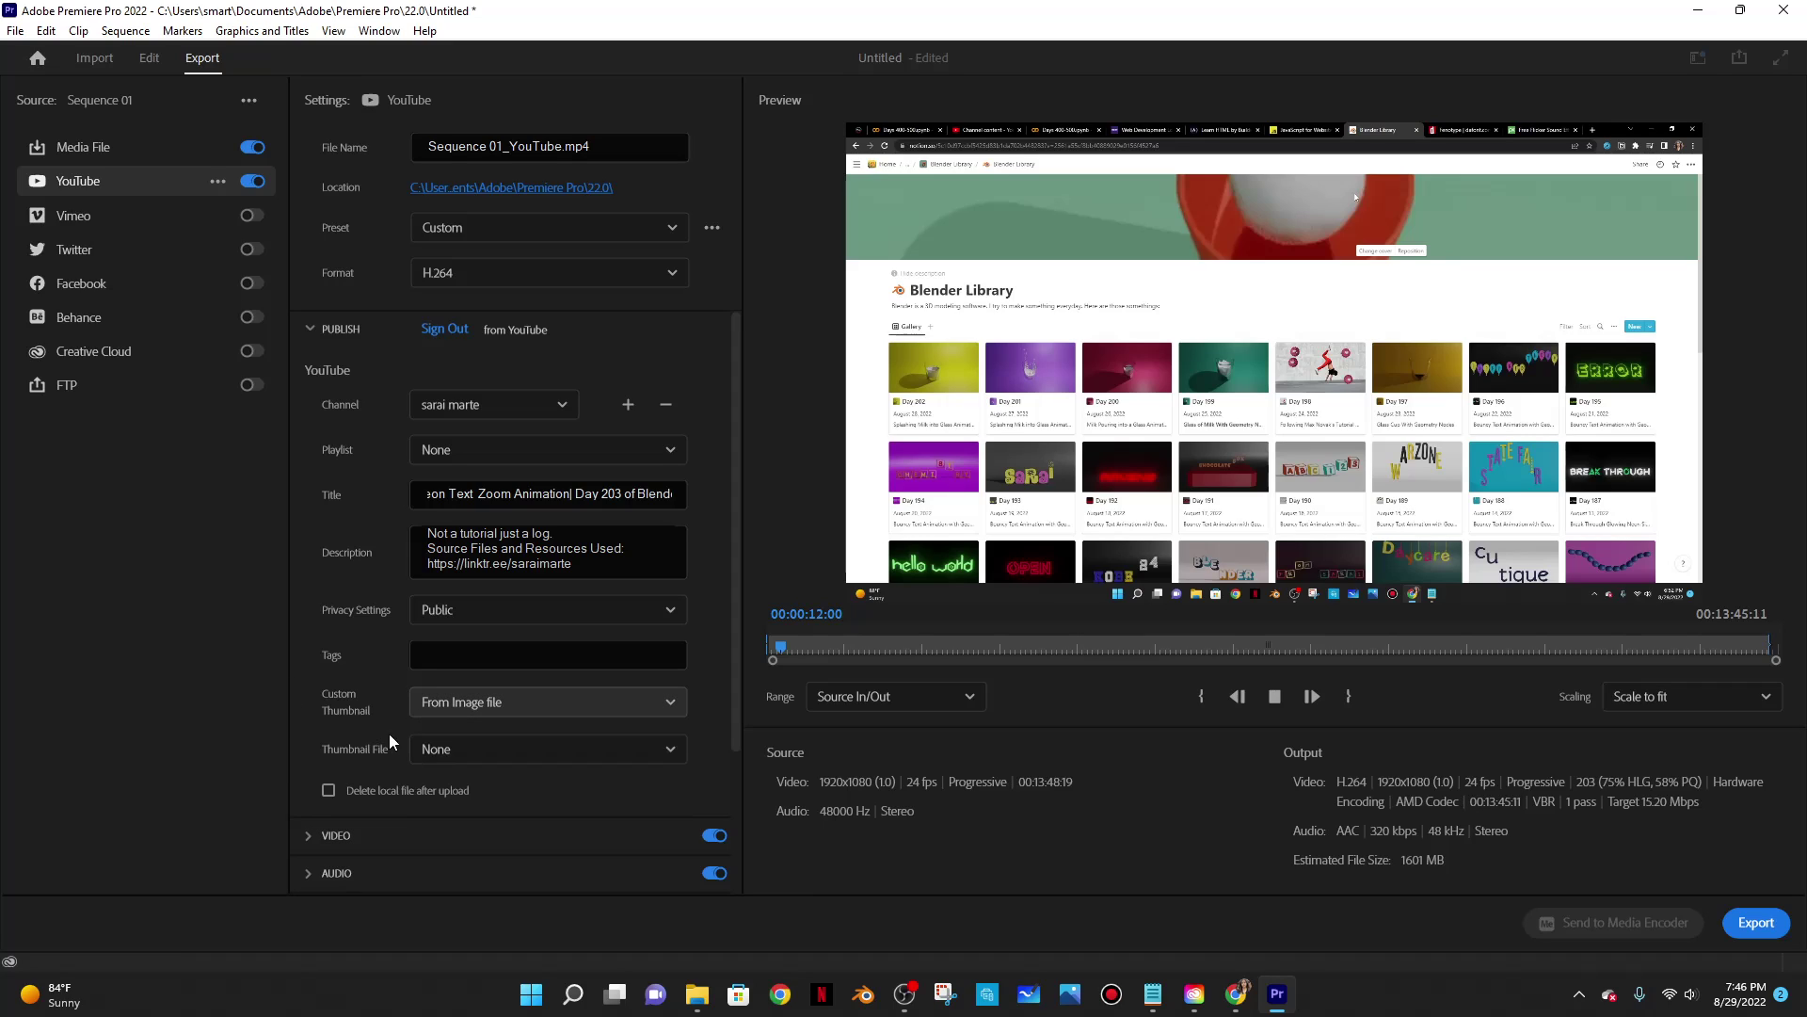
# Browse for the thumbnail file in the 82922 folder inside the desktop's animations folder
pyautogui.click(511, 753)
pyautogui.click(458, 787)
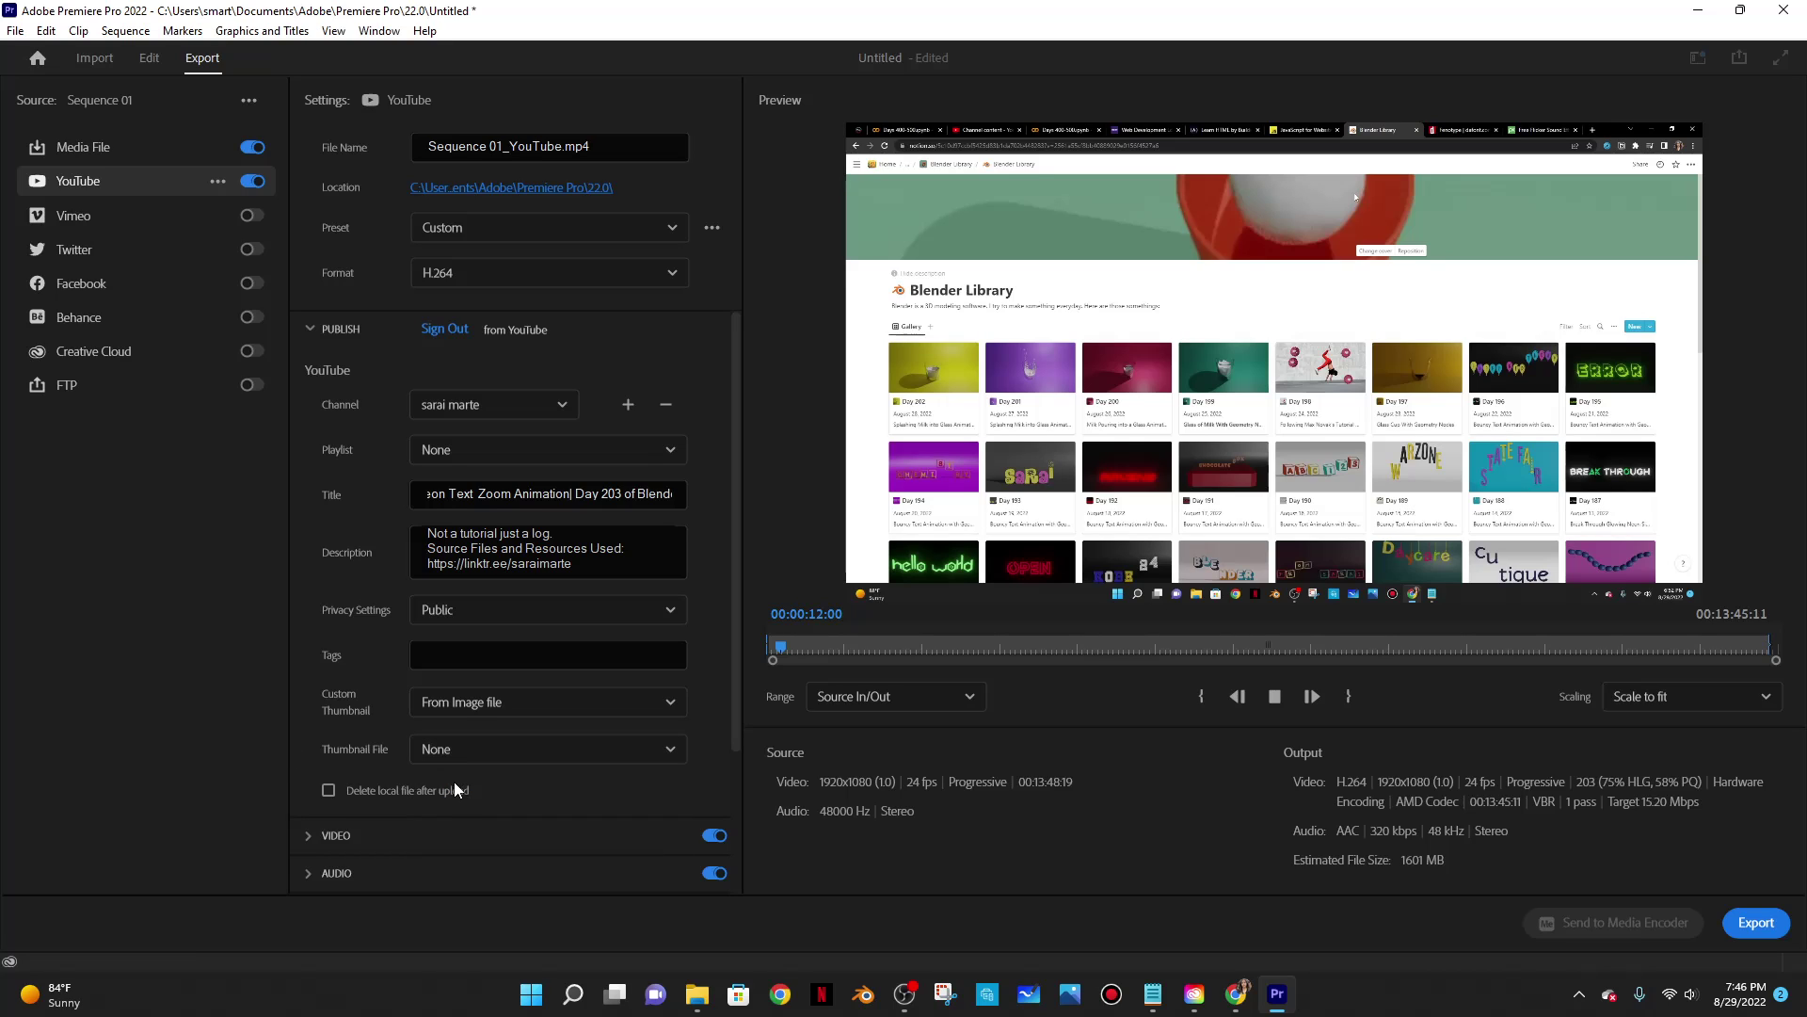
pyautogui.scroll(3, 101, 320)
pyautogui.click(83, 204)
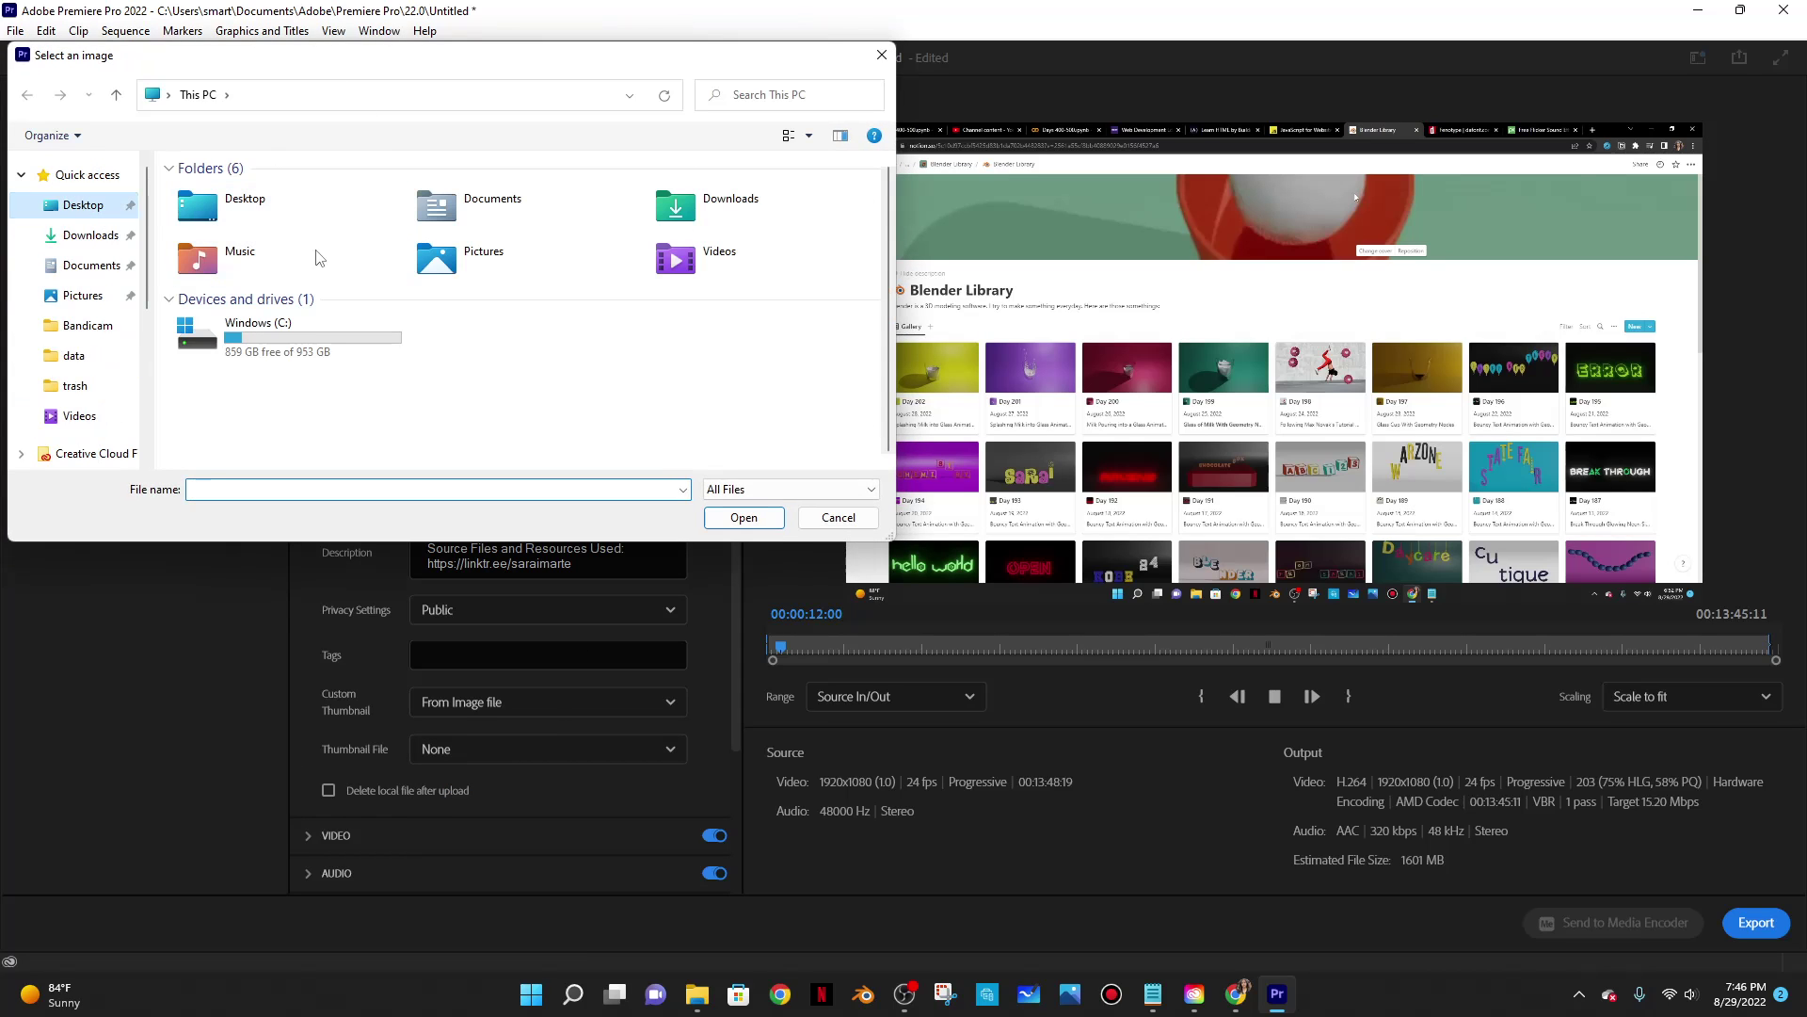
pyautogui.doubleClick(278, 199)
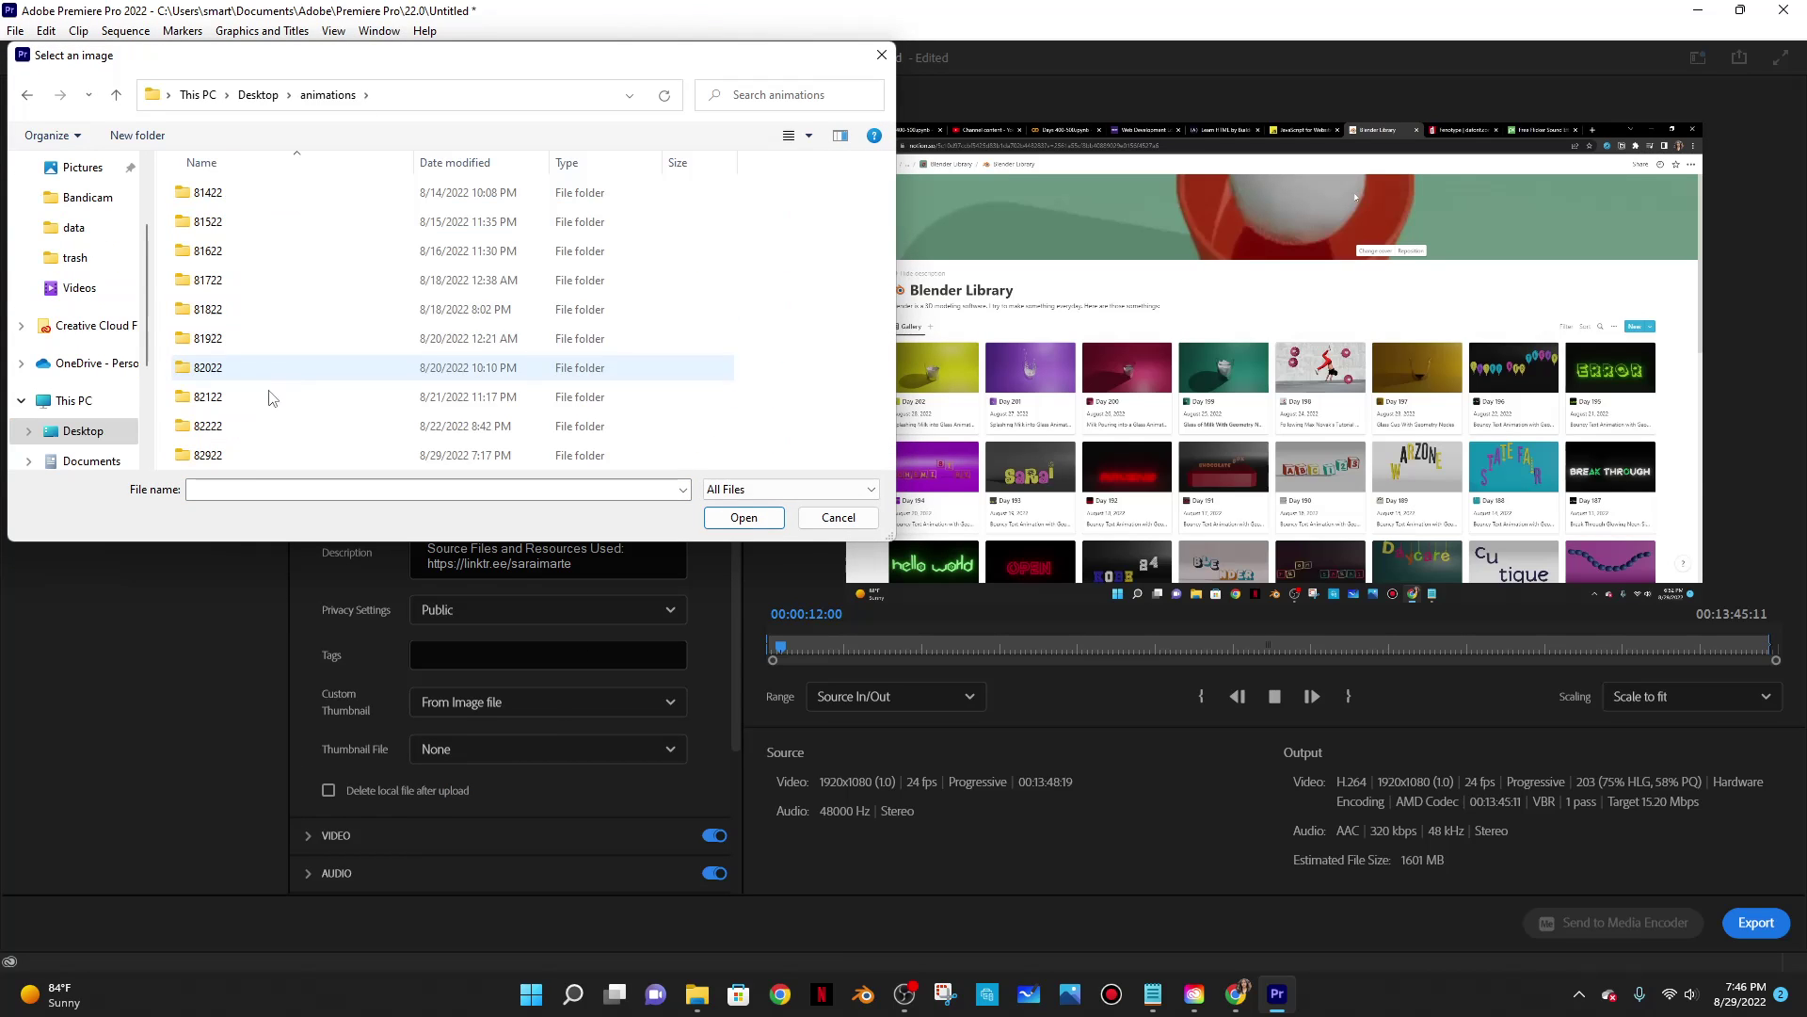
pyautogui.doubleClick(230, 459)
# Show the rendered frames as large previews, choose 0080.png as the thumbnail file, and minimize the Creative Cloud window
pyautogui.scroll(-1, 725, 212)
pyautogui.click(808, 135)
pyautogui.click(847, 149)
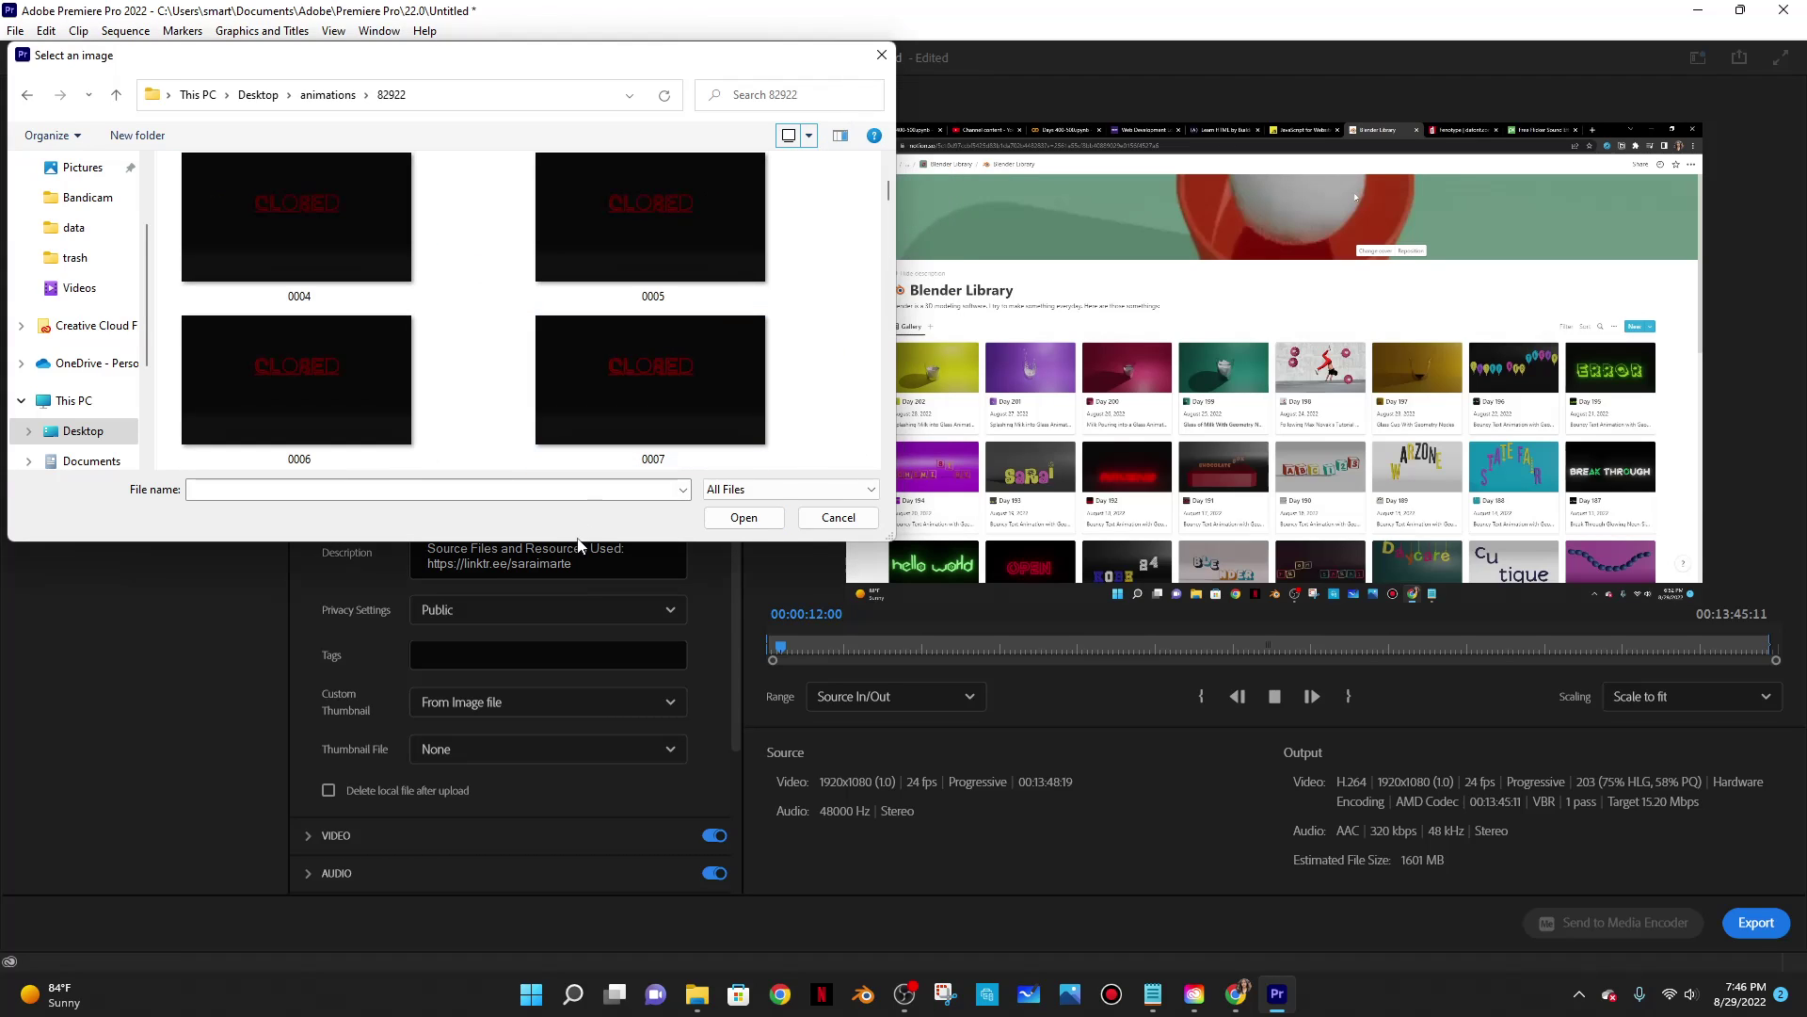
pyautogui.moveTo(578, 542); pyautogui.dragTo(569, 961)
pyautogui.scroll(-10, 568, 512)
pyautogui.scroll(-12, 566, 513)
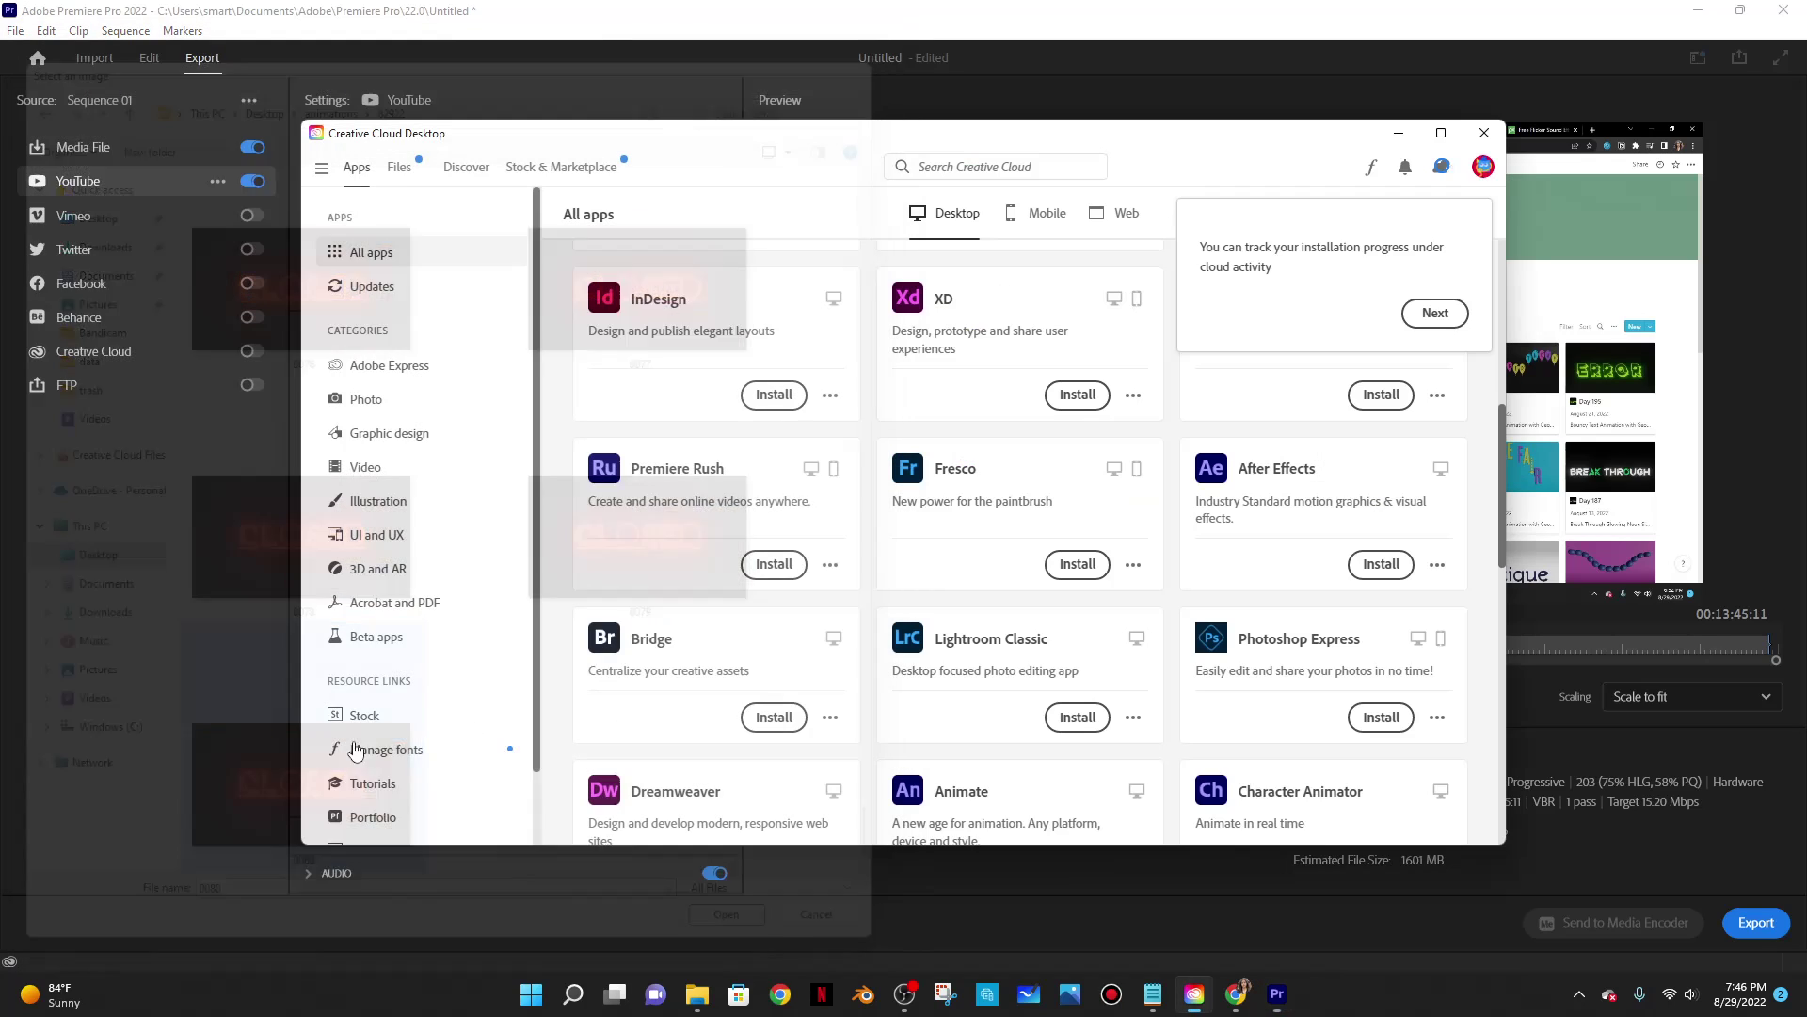
pyautogui.click(1398, 133)
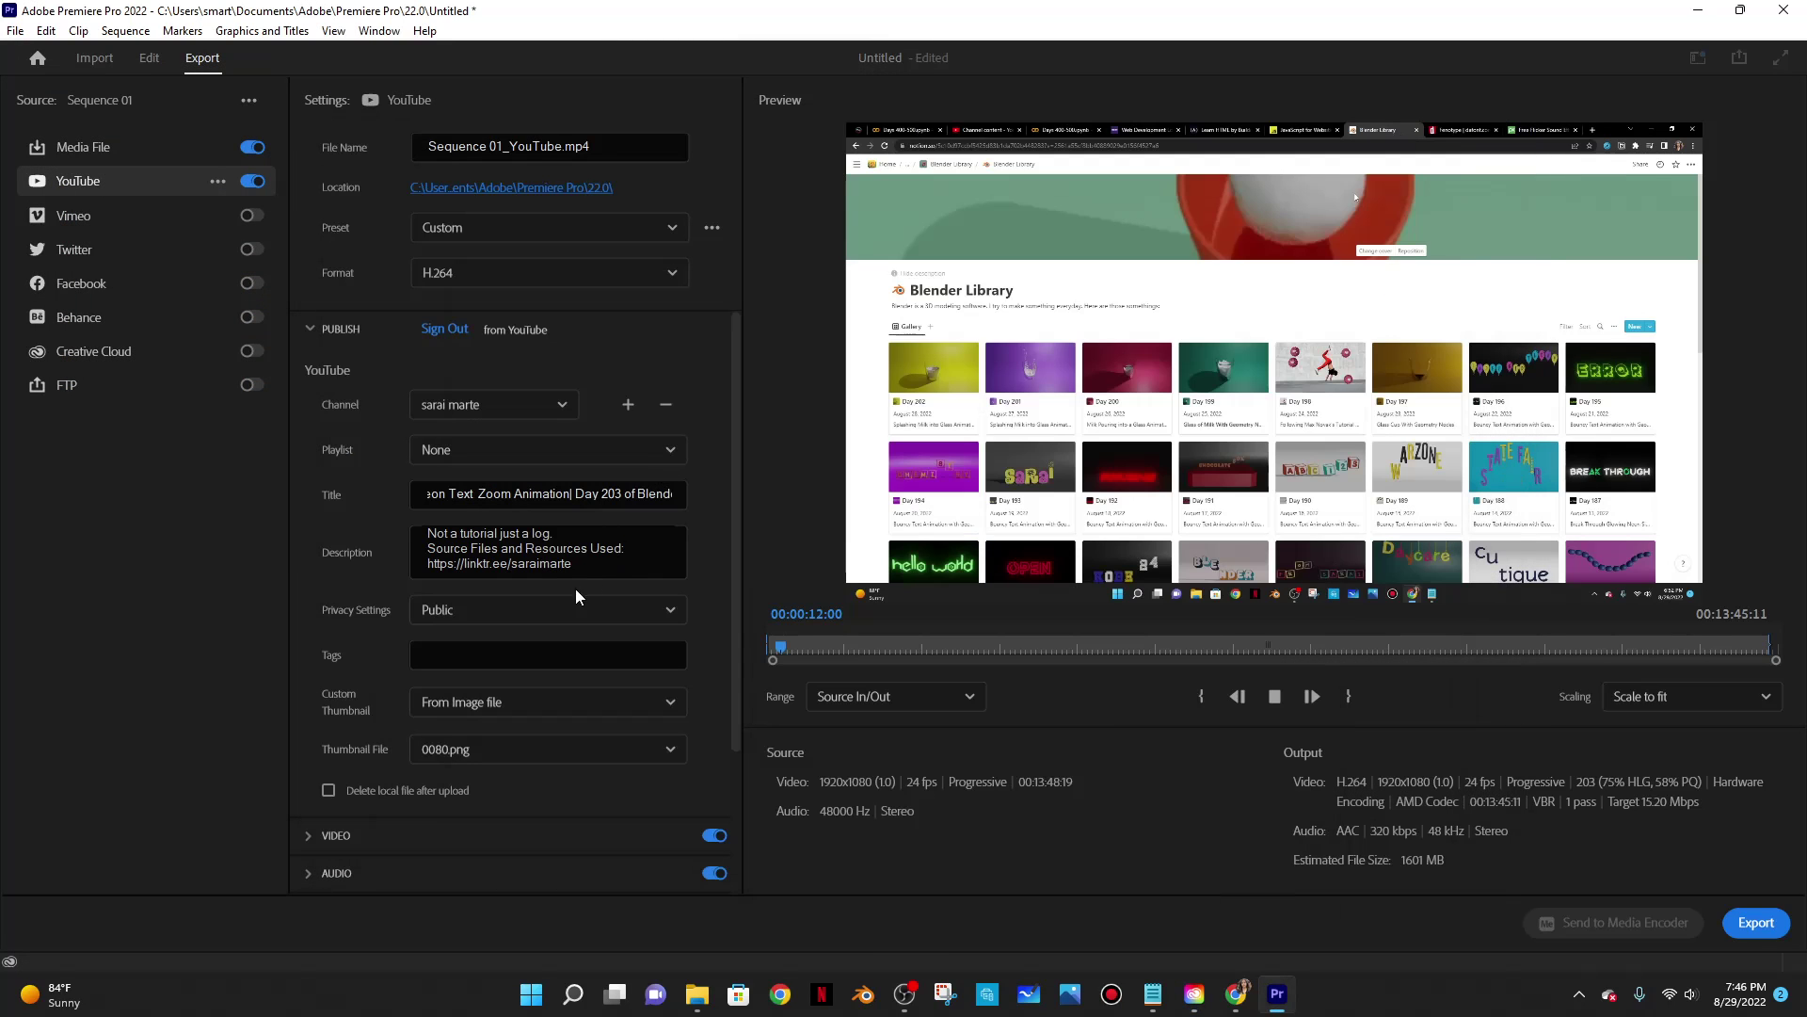
# Rename the YouTube export file as Day203__YouTube.mp4, giving it a different name from the media file export
pyautogui.scroll(-3, 634, 706)
pyautogui.scroll(3, 574, 698)
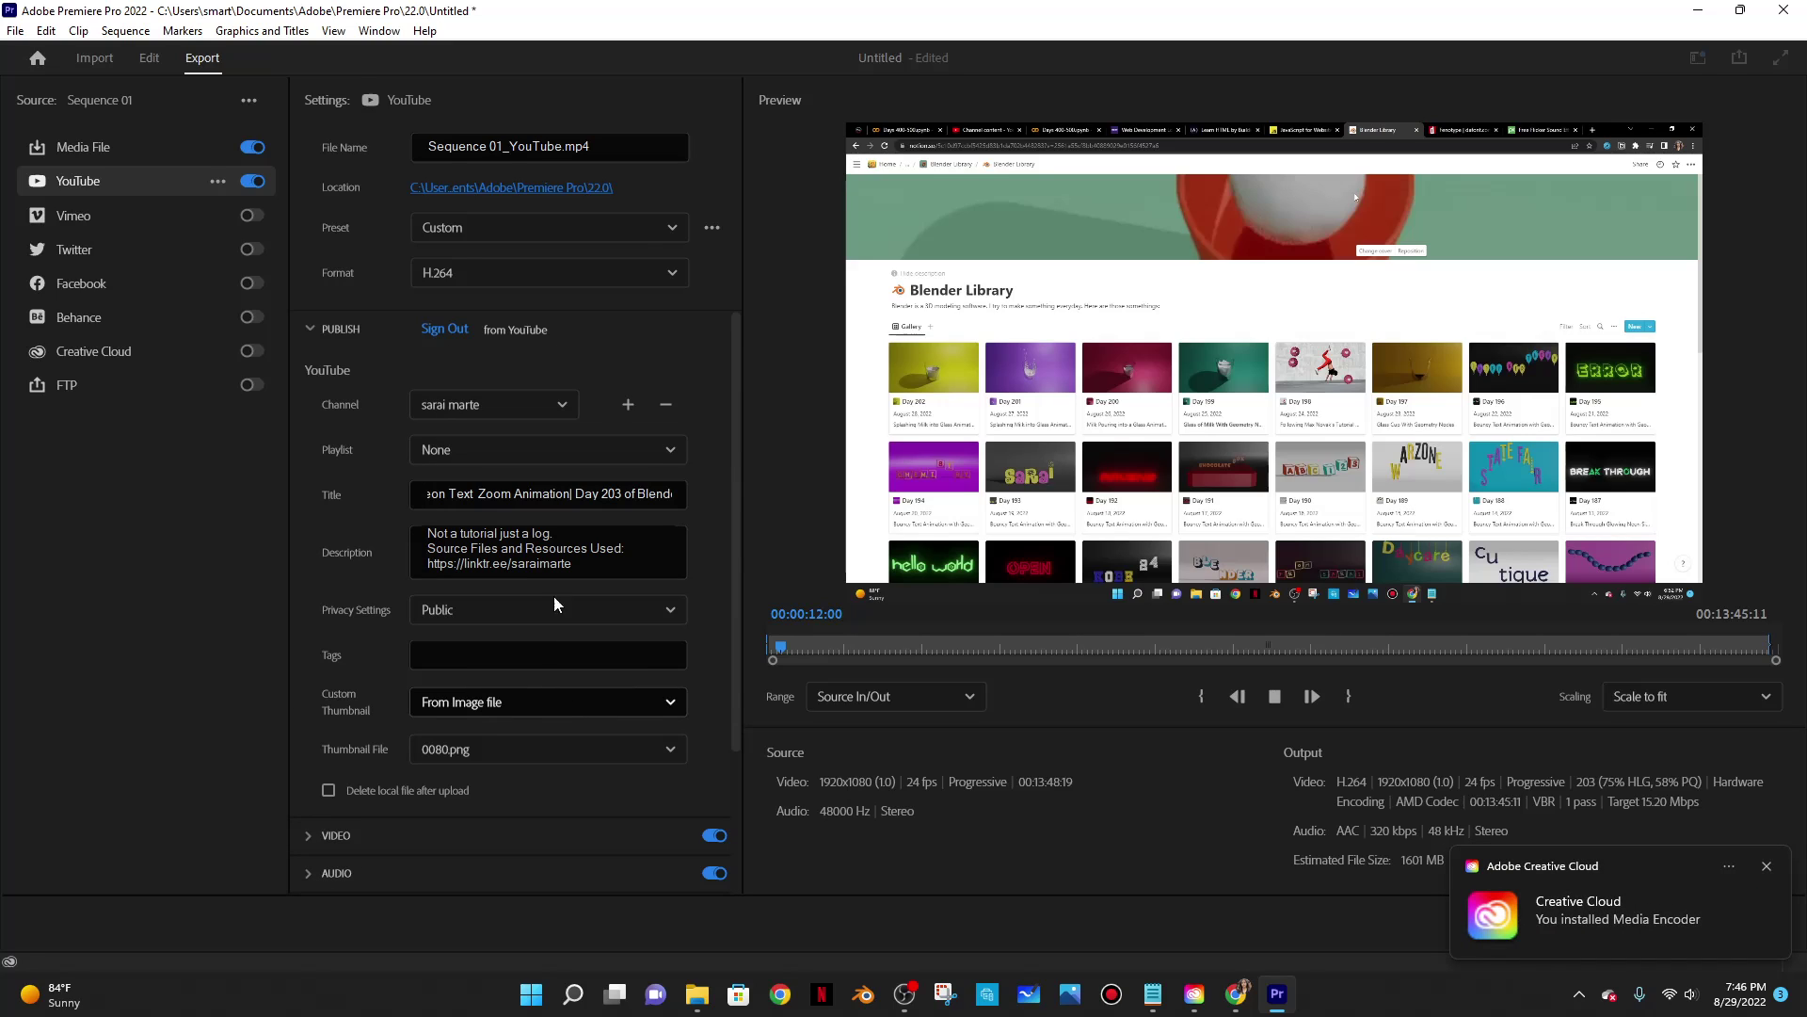
pyautogui.click(560, 141)
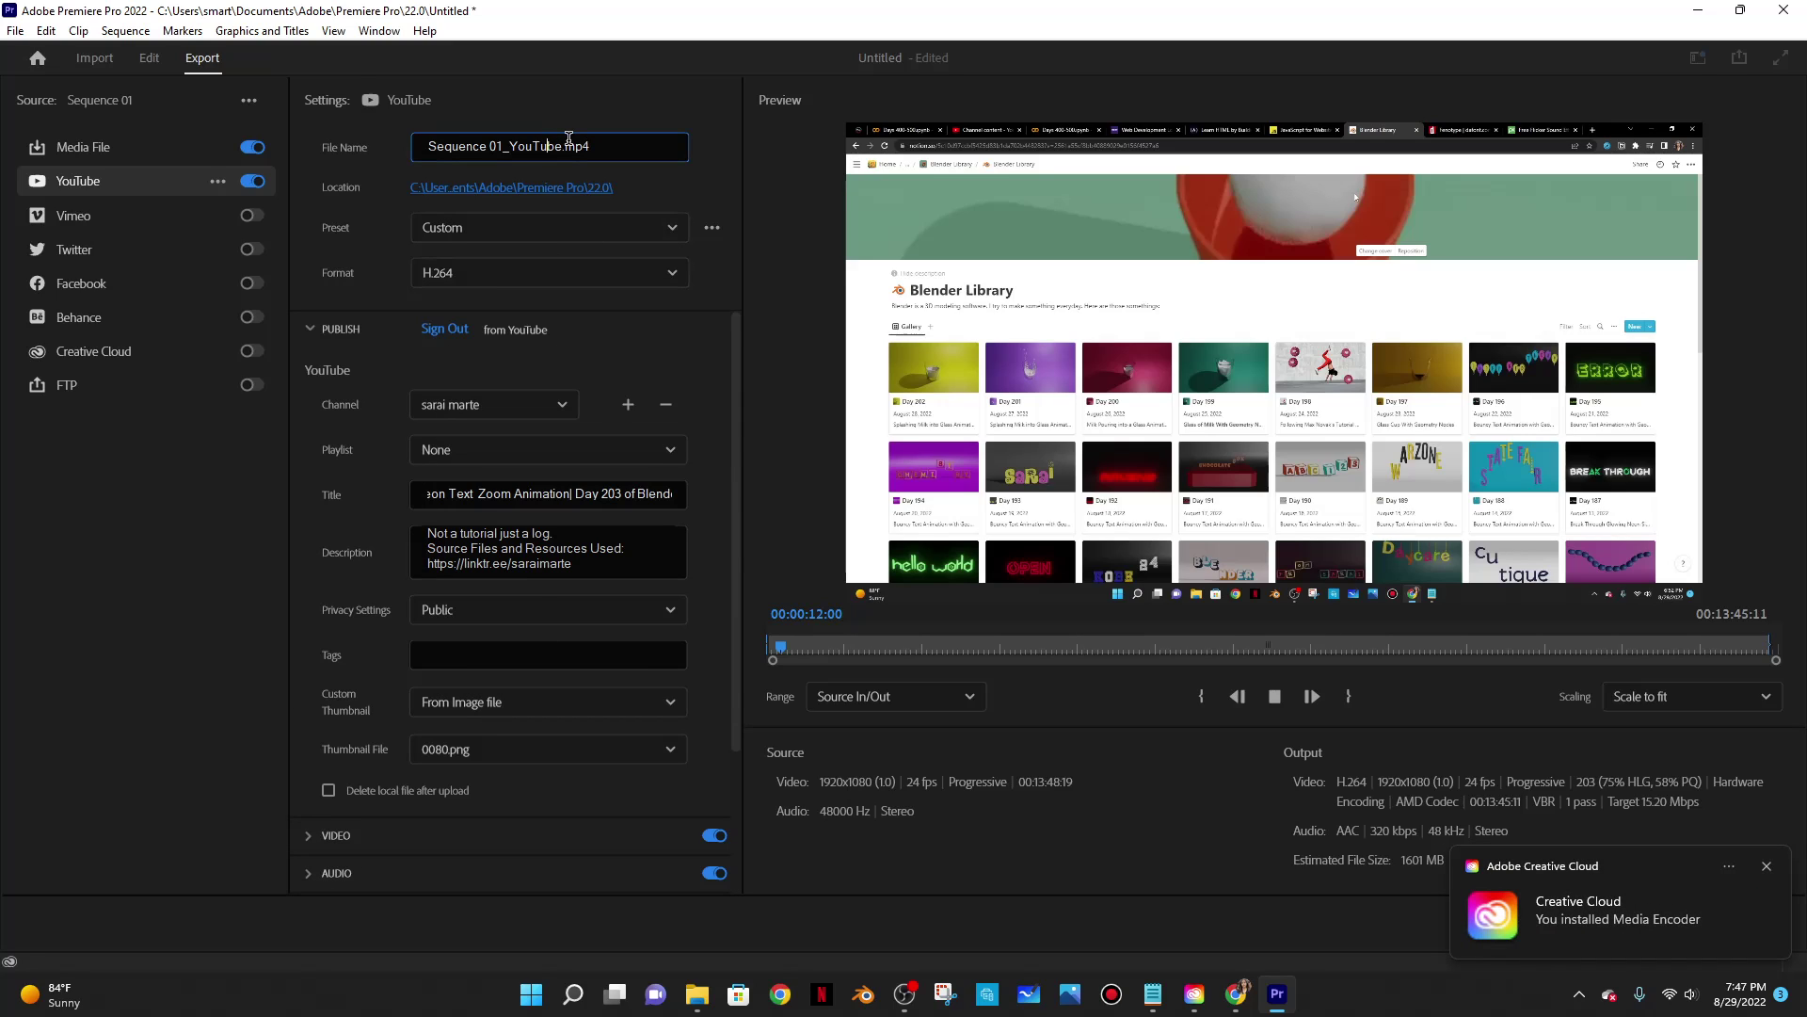
pyautogui.moveTo(559, 144); pyautogui.dragTo(368, 185)
pyautogui.write('Day203')
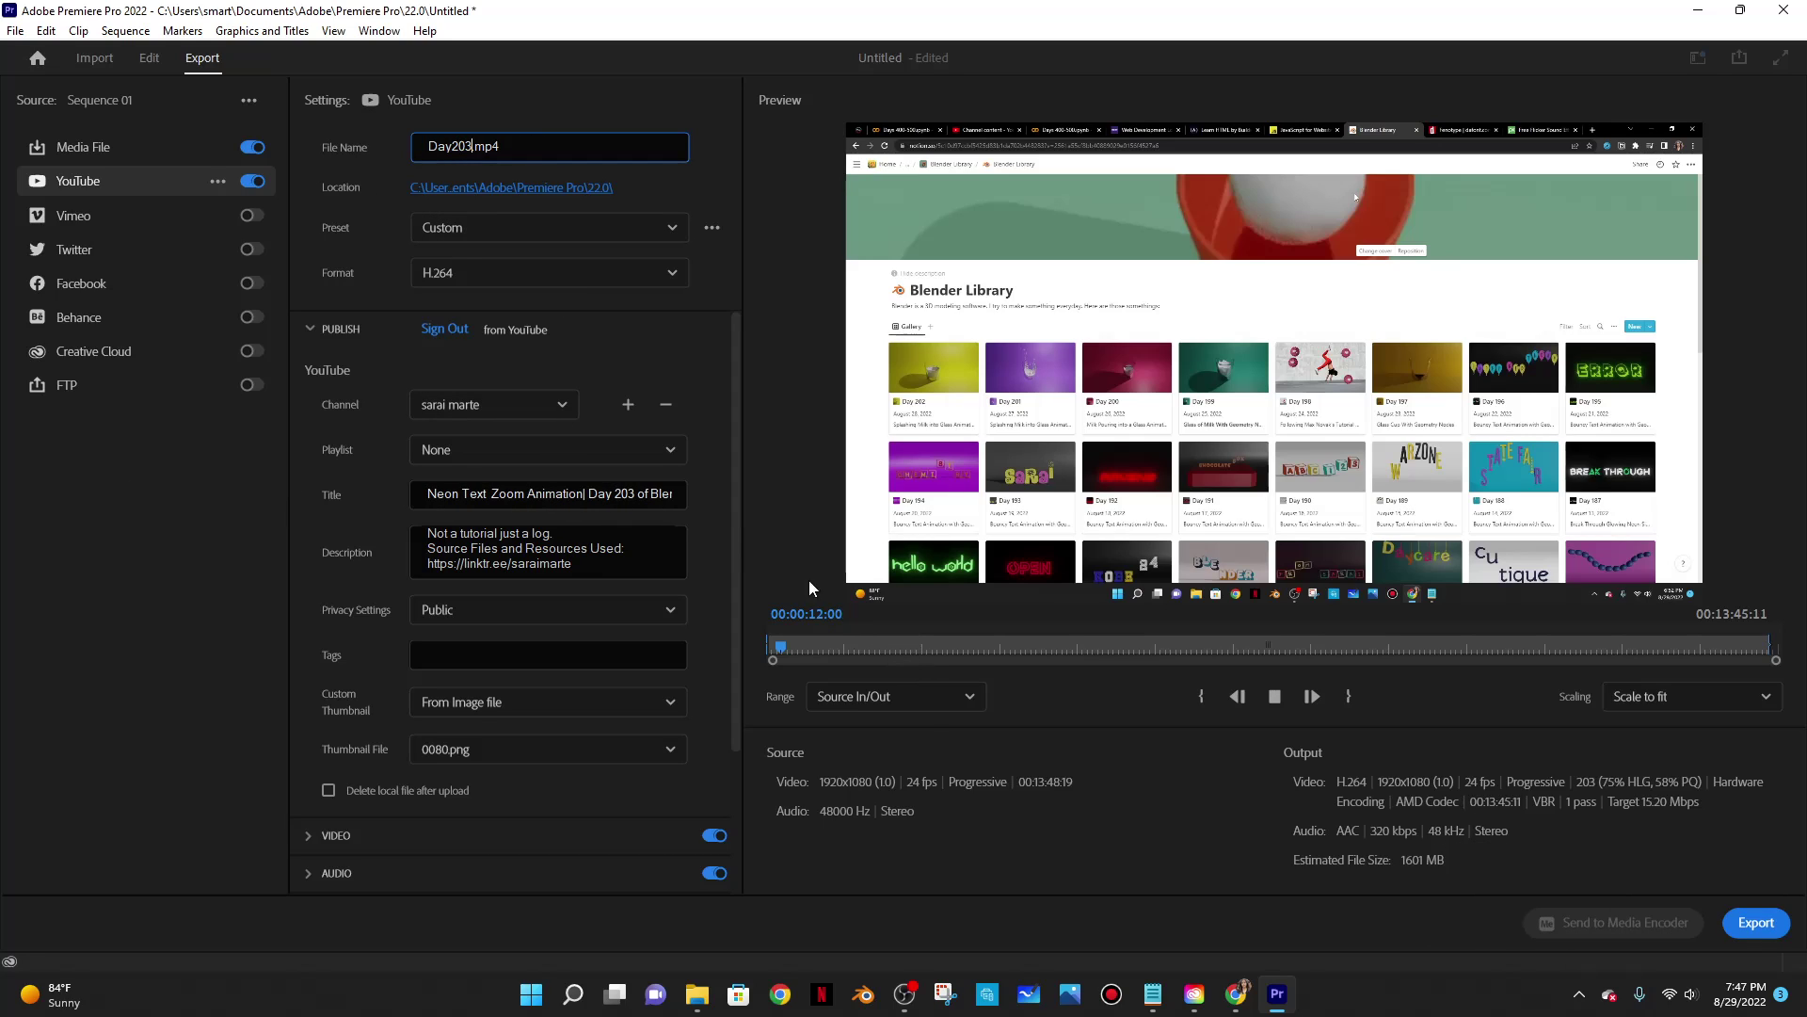
pyautogui.click(818, 405)
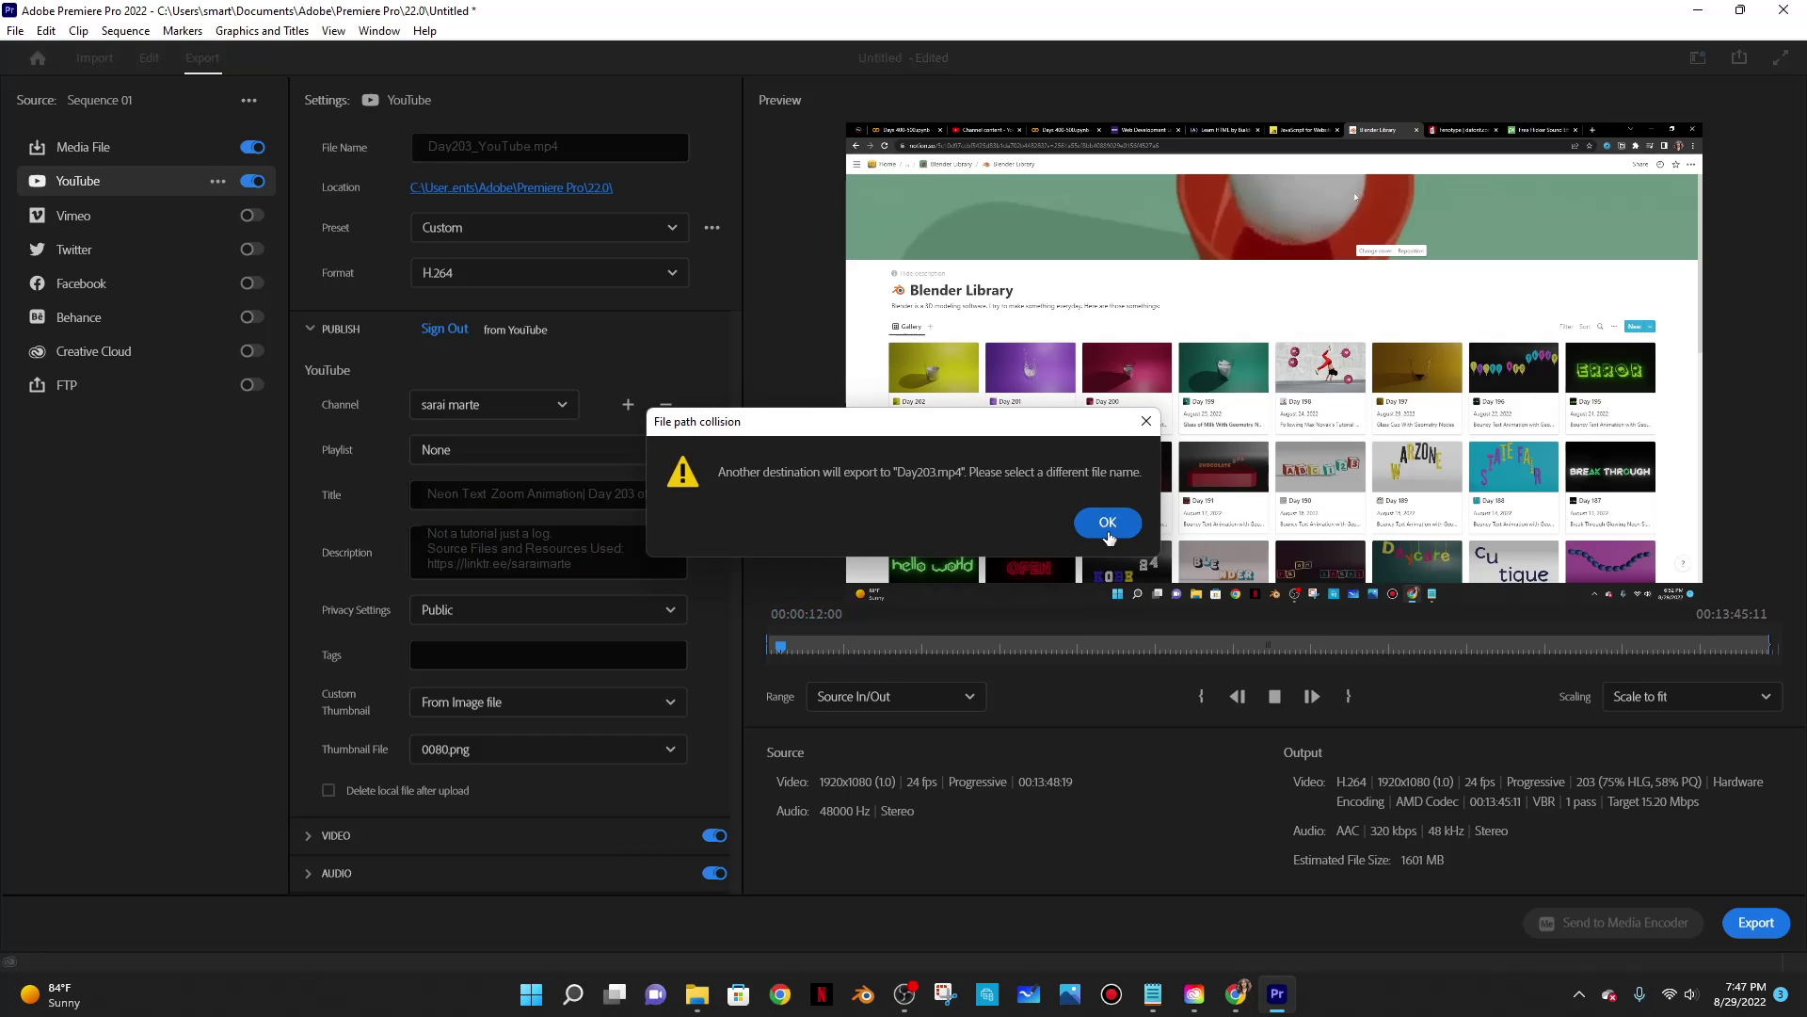
pyautogui.click(1125, 518)
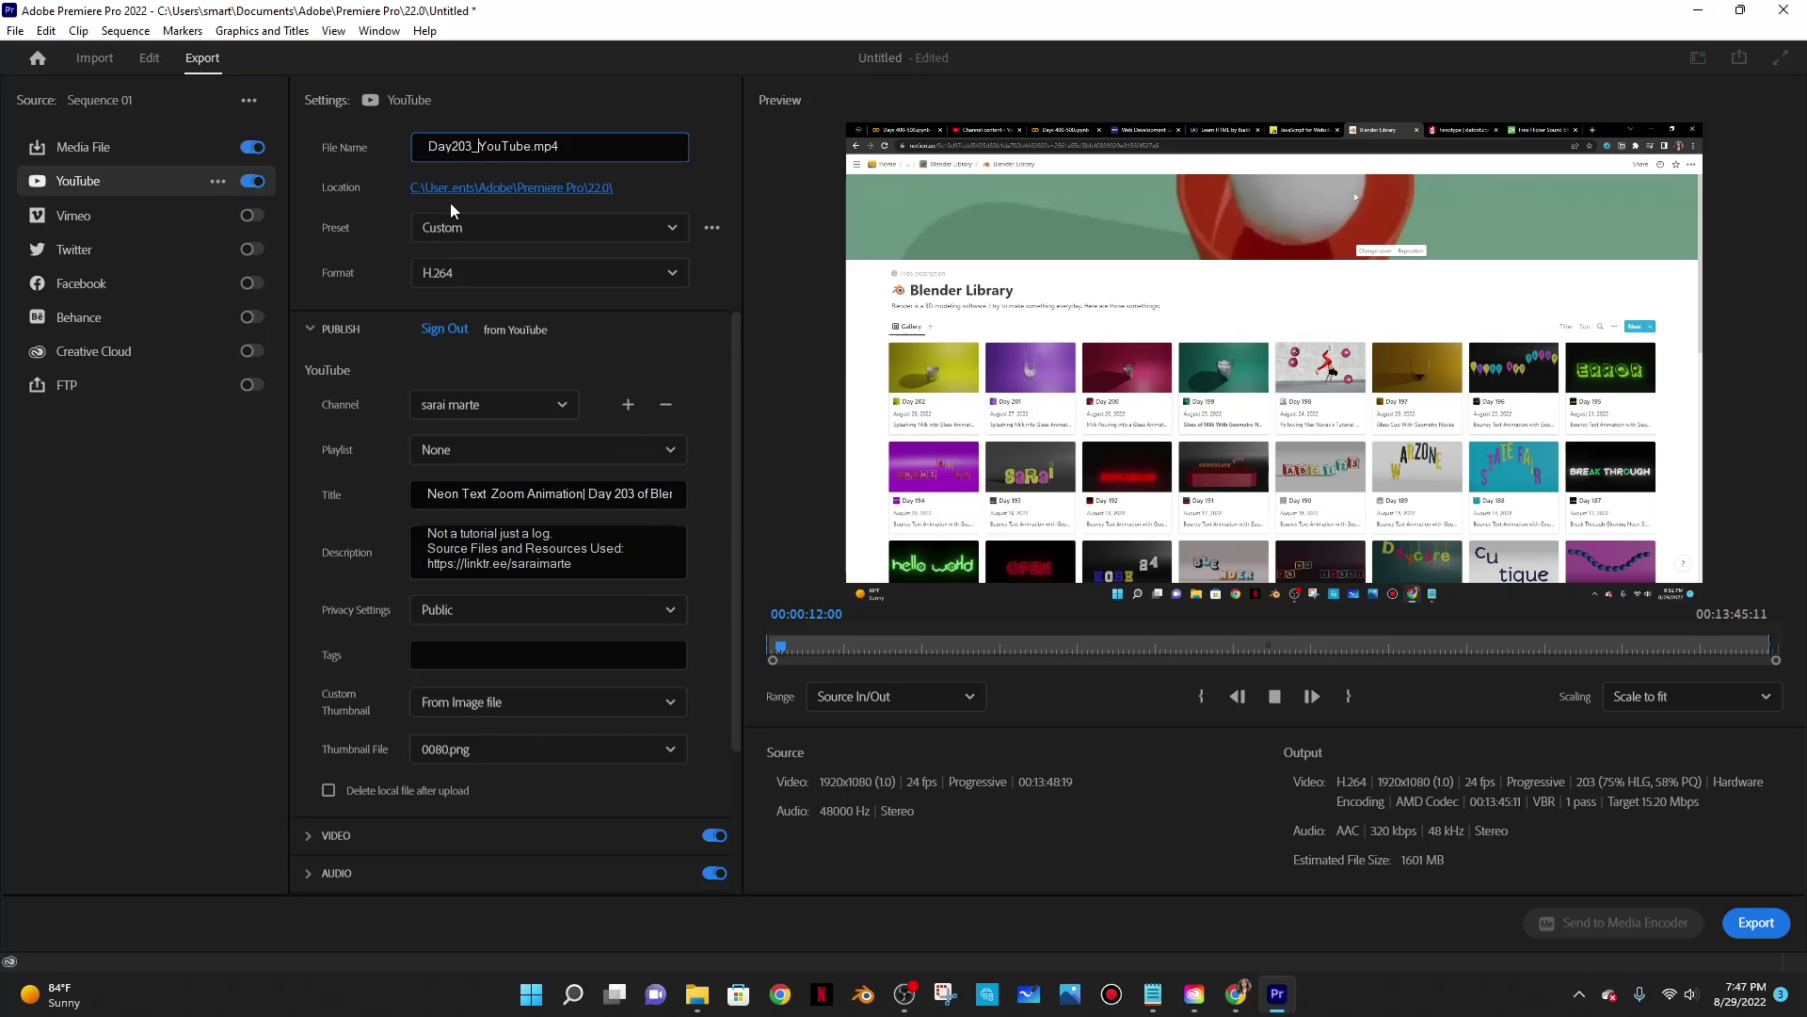
pyautogui.write('_')
pyautogui.click(757, 211)
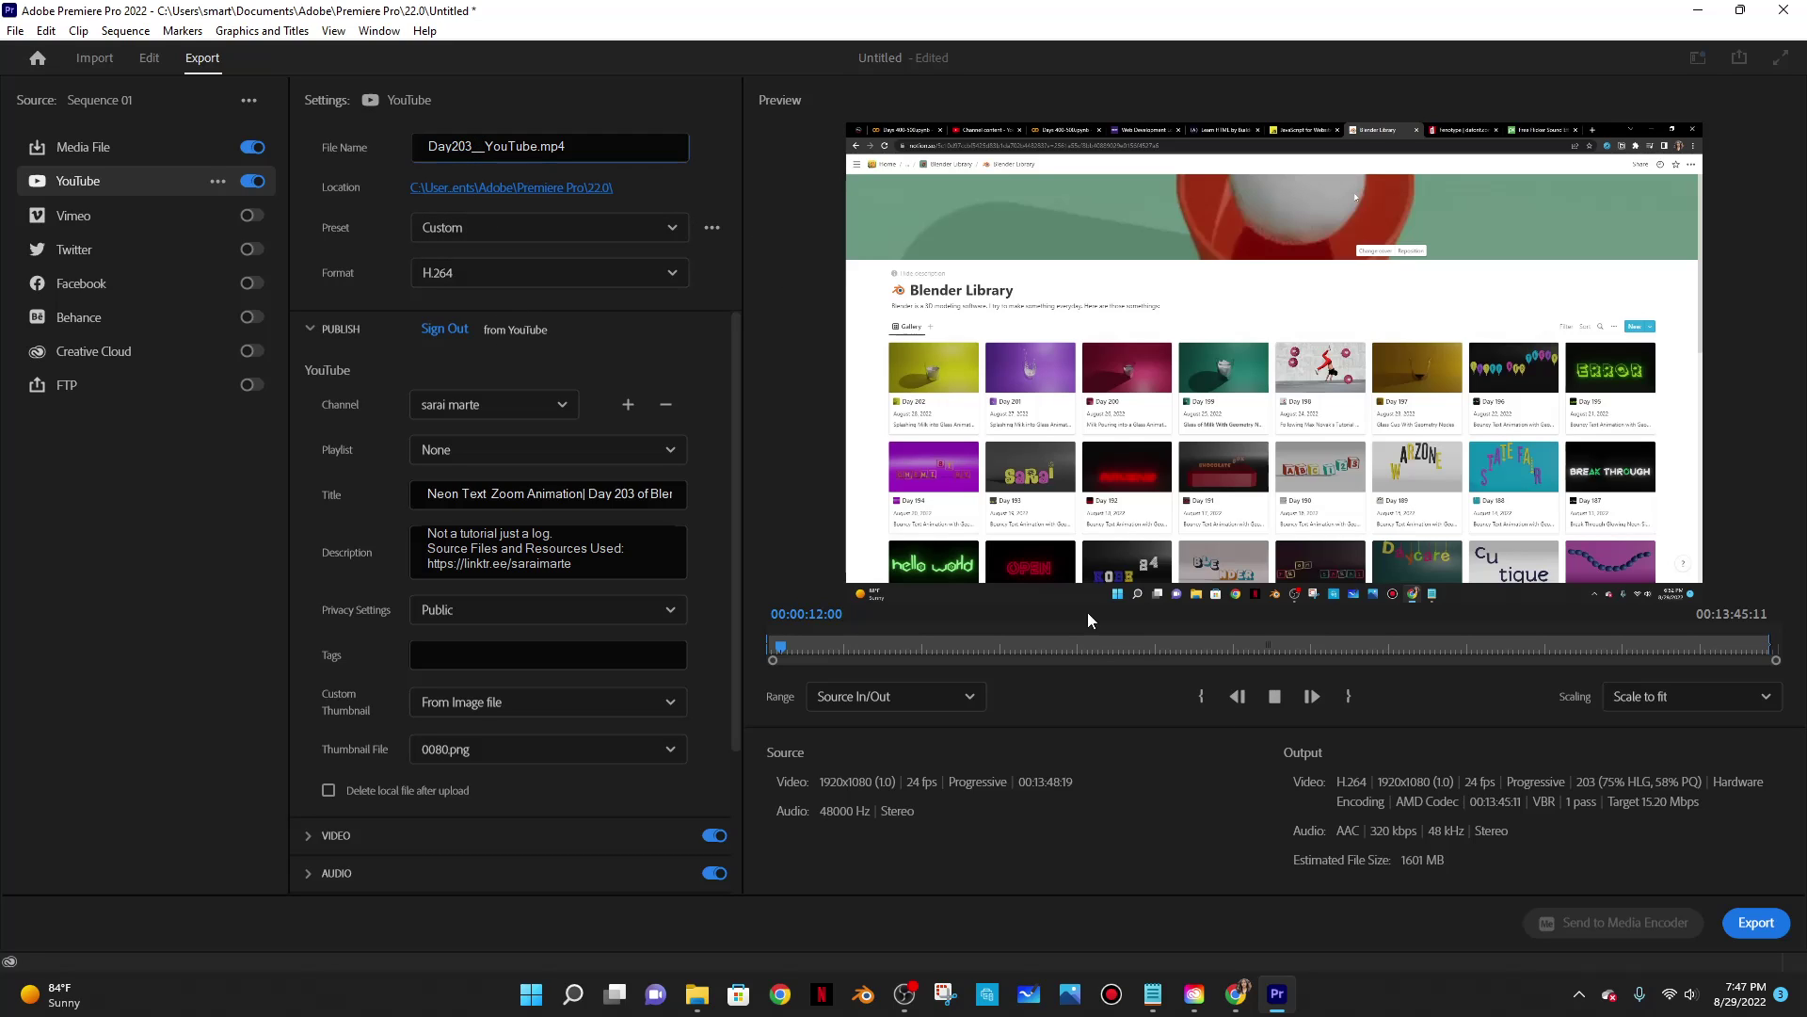
# Review the YouTube publishing settings and start the export of Sequence 01 to the media file and YouTube
pyautogui.scroll(-3, 557, 607)
pyautogui.scroll(3, 557, 607)
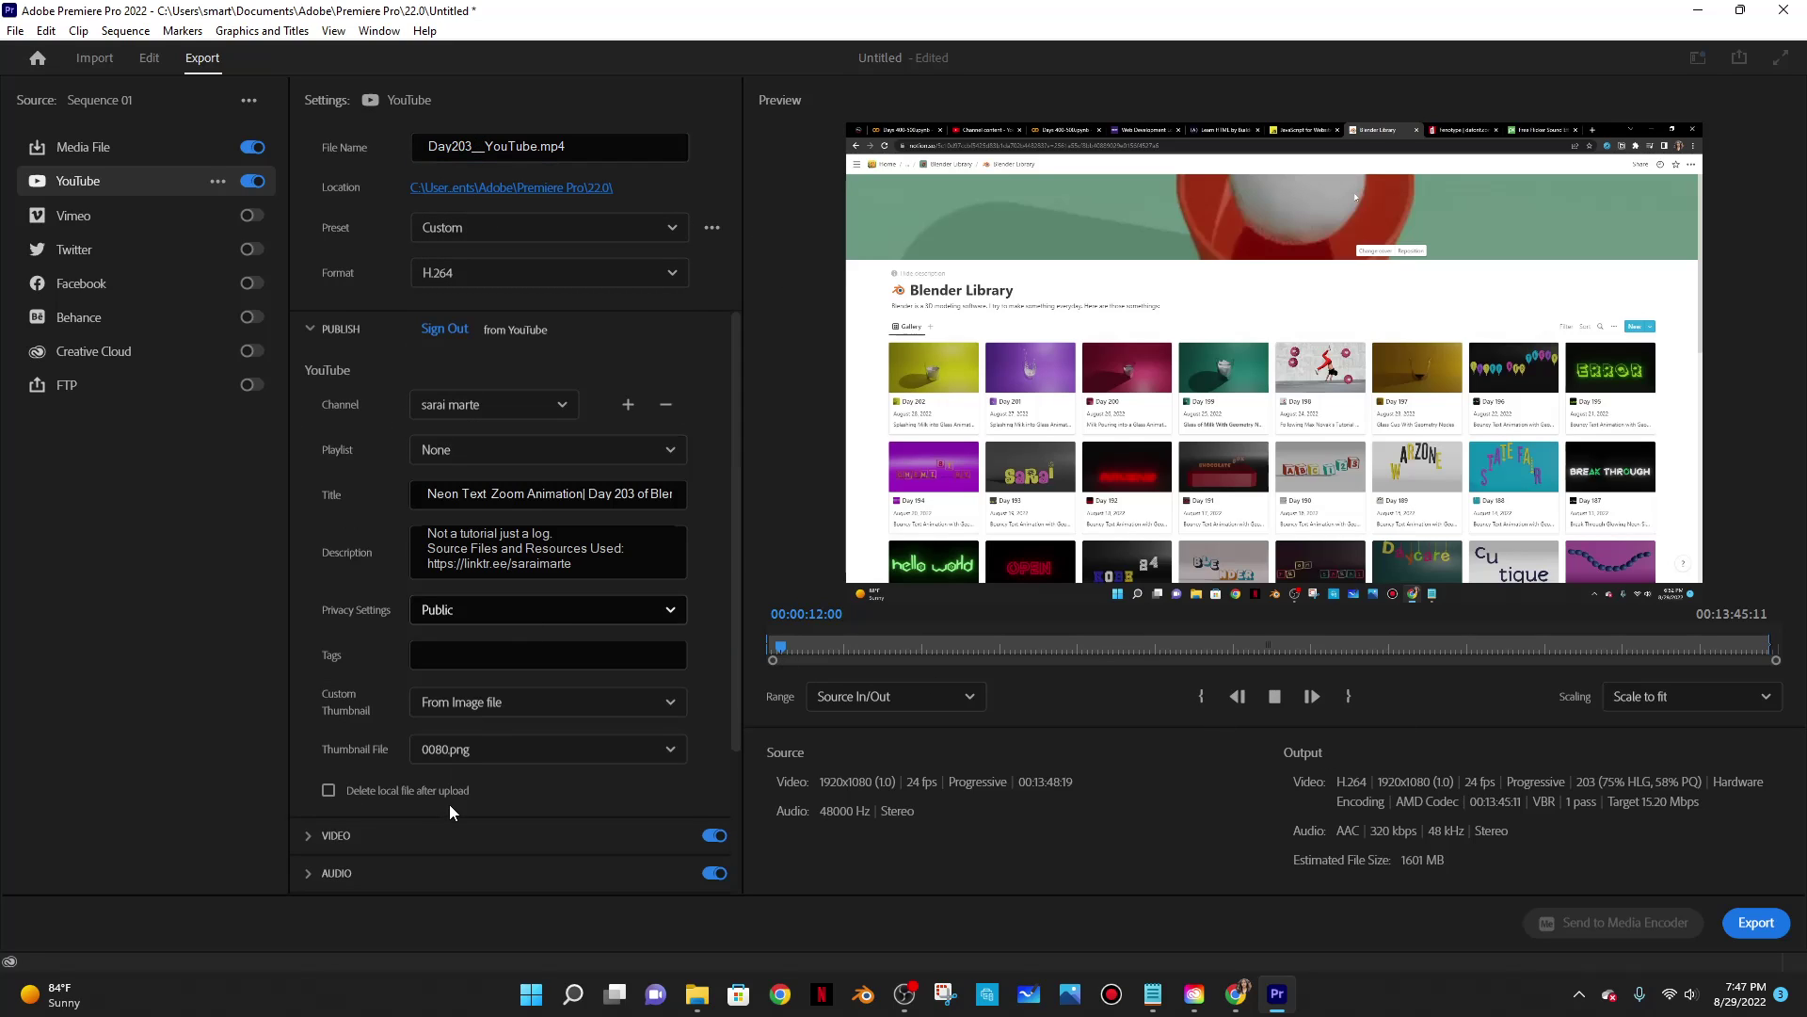
pyautogui.click(1758, 920)
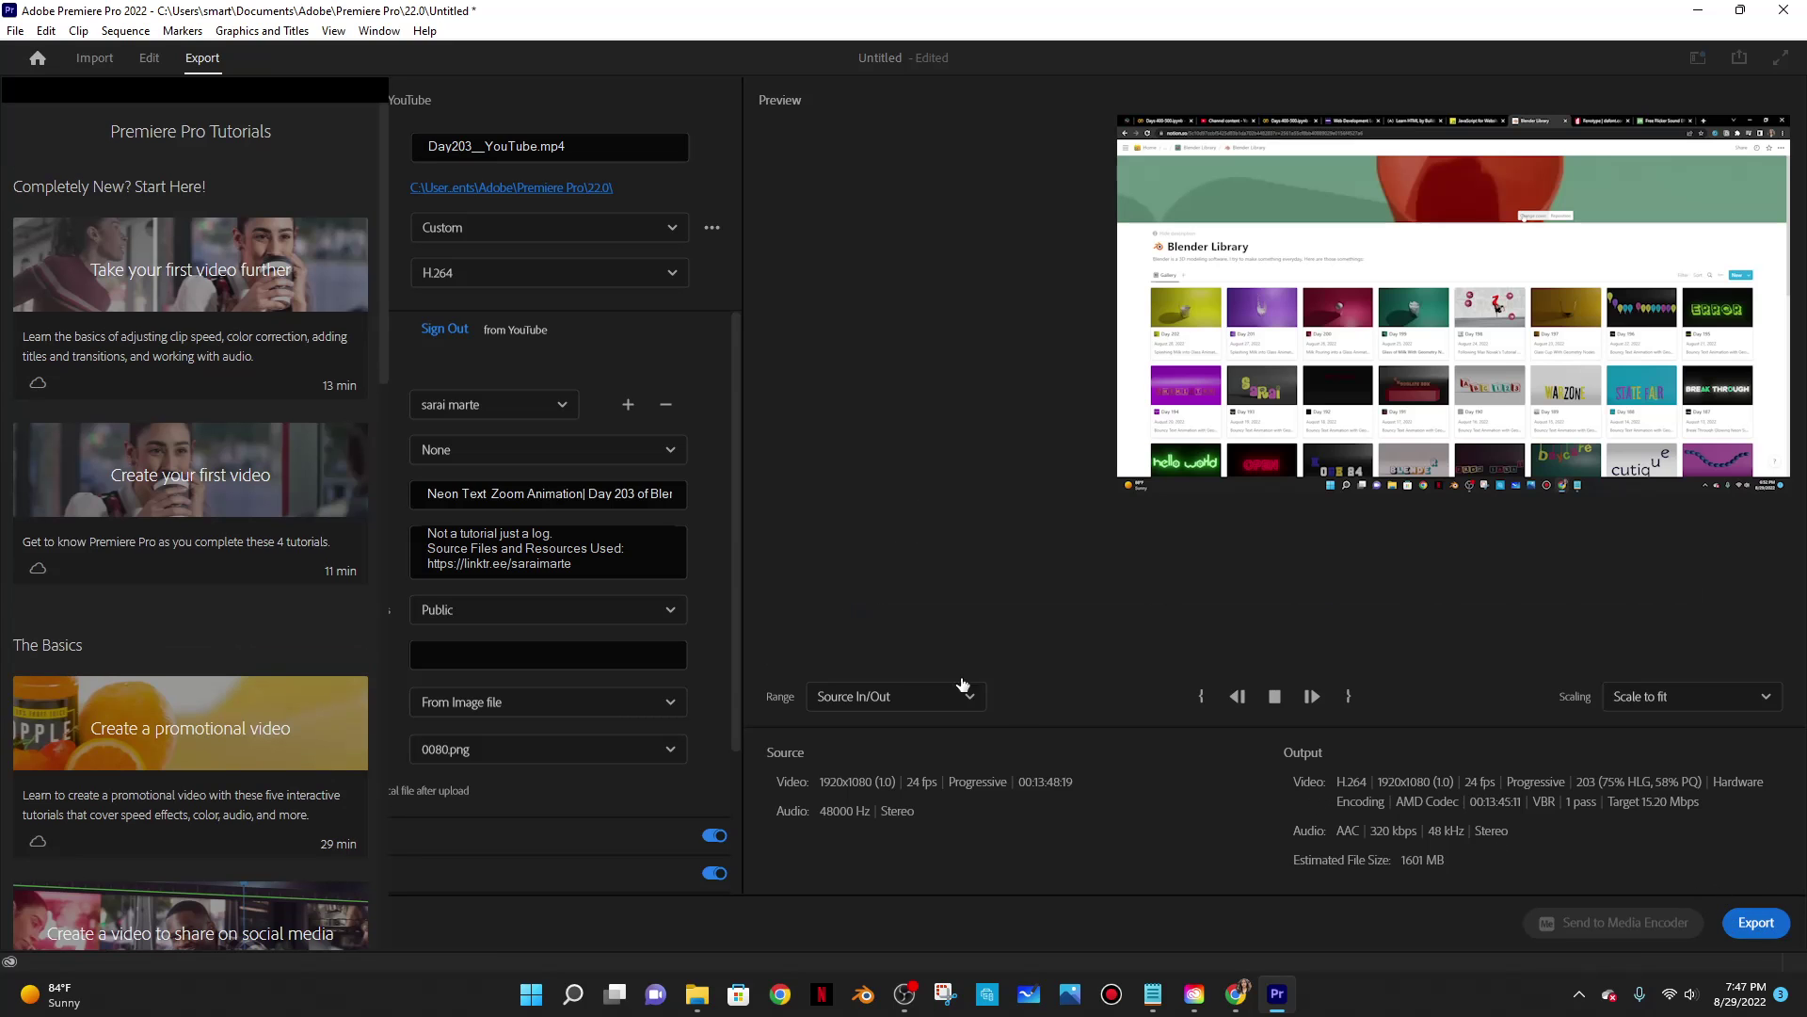